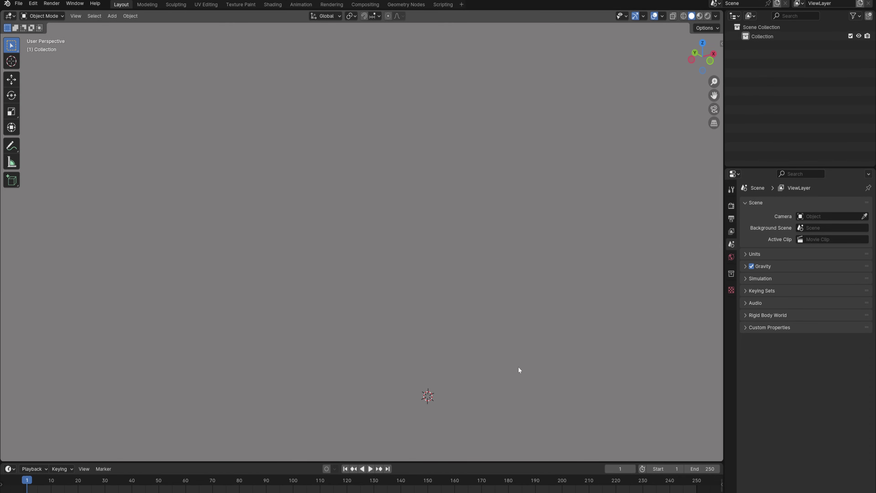
Step: Add a 2 m plane mesh at the scene origin
{"action": "middle_click_drag", "start_coordinate": [519, 370], "coordinate": [402, 312]}
{"action": "key", "text": "shift+a"}
{"action": "mouse_move", "coordinate": [402, 305]}
{"action": "left_click", "coordinate": [429, 306]}
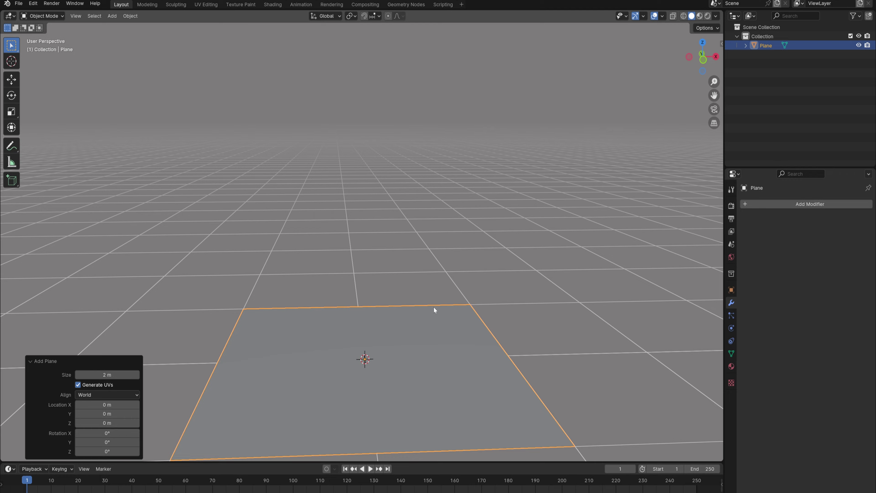
Step: Add an Array modifier to the plane
{"action": "scroll", "coordinate": [383, 314], "scroll_direction": "down", "scroll_amount": 5}
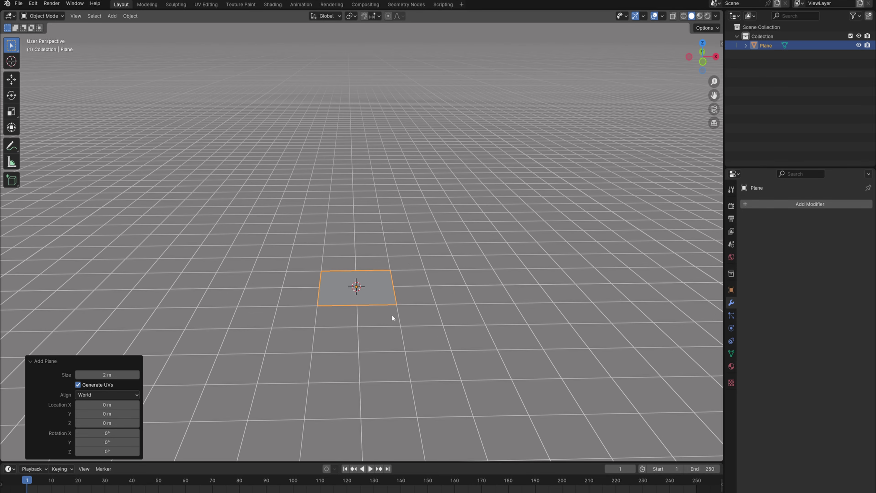
{"action": "scroll", "coordinate": [385, 307], "scroll_direction": "up", "scroll_amount": 2}
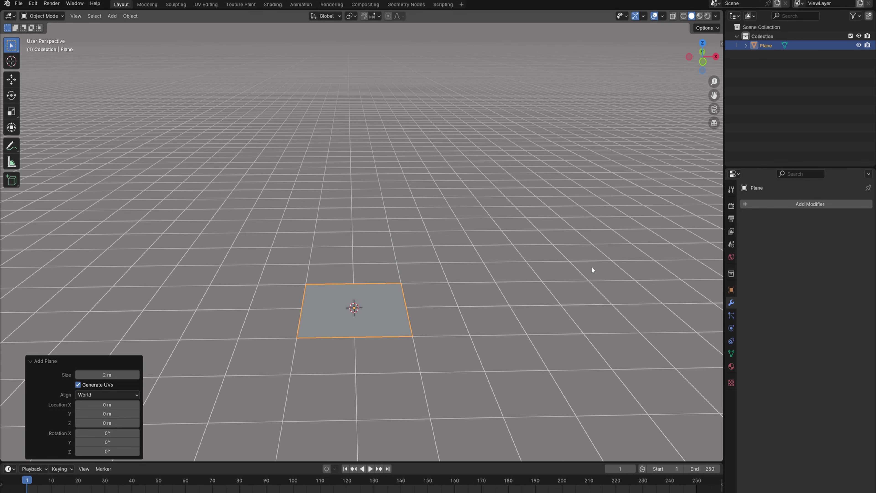
{"action": "left_click", "coordinate": [772, 204]}
{"action": "type", "text": "a"}
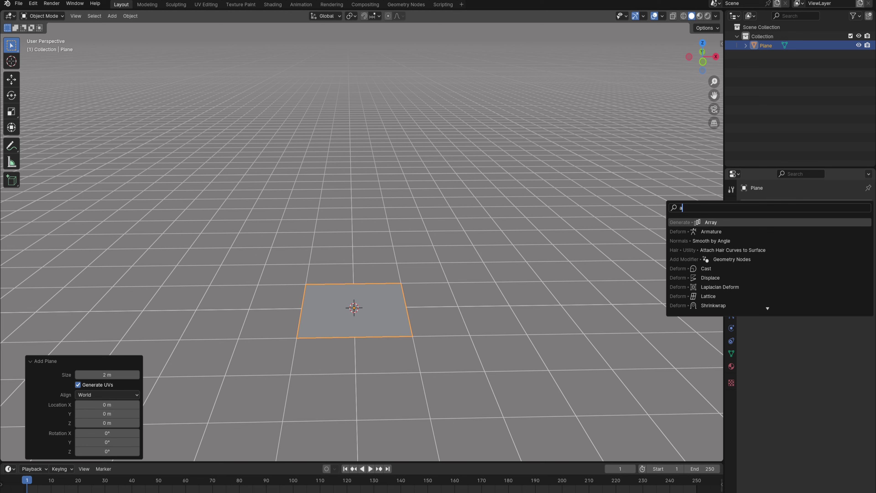
{"action": "key", "text": "Return"}
Step: Add a Simple Deform modifier in Bend mode to the plane, with the Z axis and an angle of 360°
{"action": "left_click", "coordinate": [776, 206]}
{"action": "type", "text": "b"}
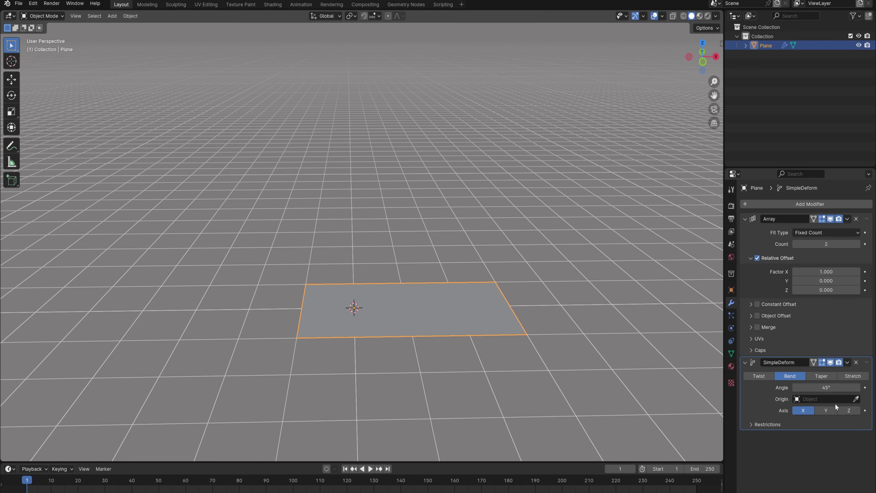
{"action": "left_click", "coordinate": [844, 411]}
{"action": "left_click", "coordinate": [839, 388]}
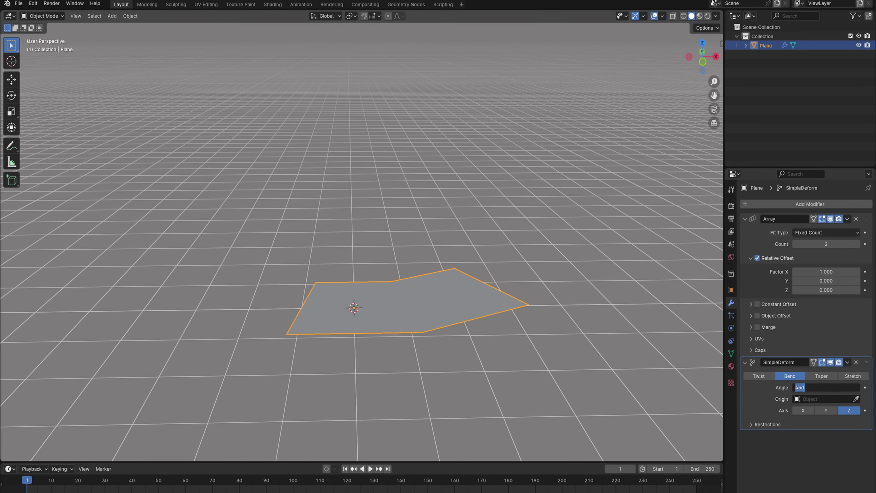
{"action": "type", "text": "360"}
{"action": "key", "text": "Return"}
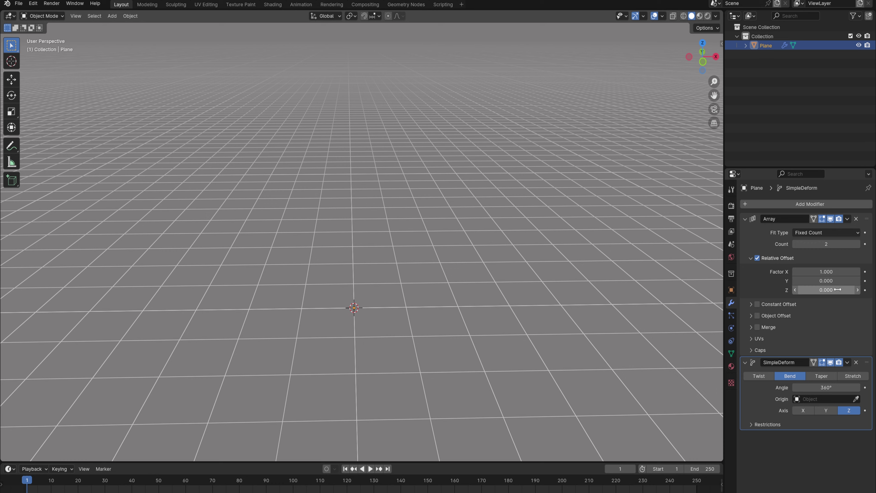
Step: Set the Array modifier's count to 15 so the bent plane copies form a ring
{"action": "left_click_drag", "start_coordinate": [826, 244], "coordinate": [847, 244]}
{"action": "middle_click_drag", "start_coordinate": [624, 271], "coordinate": [662, 318], "text": "shift"}
{"action": "scroll", "coordinate": [519, 314], "scroll_direction": "up", "scroll_amount": 3}
{"action": "middle_click_drag", "start_coordinate": [517, 314], "coordinate": [508, 283]}
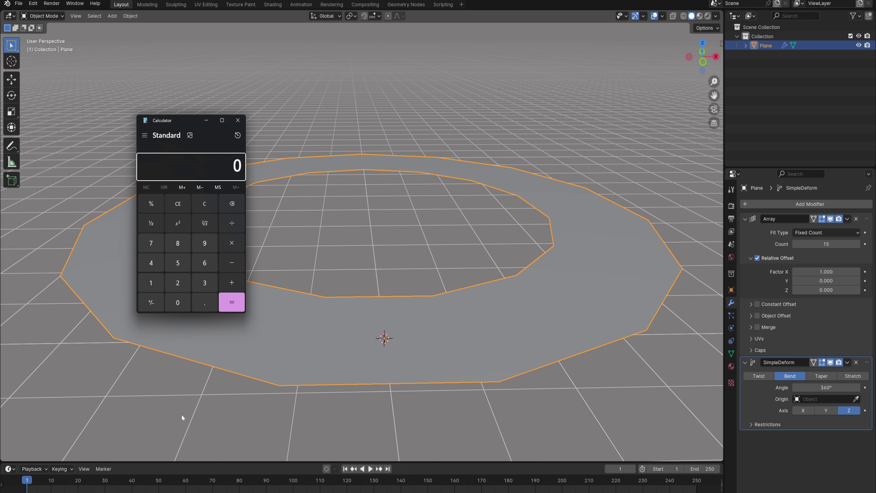
Step: Calculate 15 divided by 360 in the Calculator app and close it
{"action": "key", "text": "3"}
{"action": "left_click", "coordinate": [200, 266]}
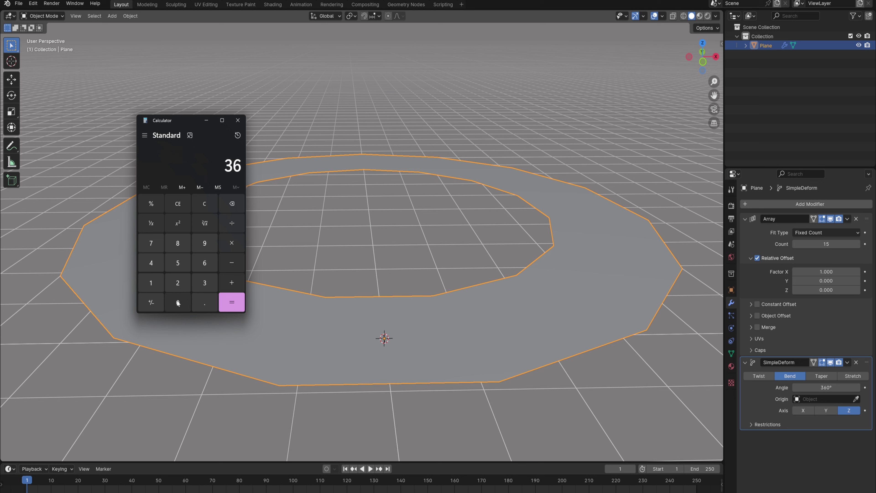
{"action": "key", "text": "Escape"}
{"action": "left_click", "coordinate": [159, 281]}
{"action": "key", "text": "5"}
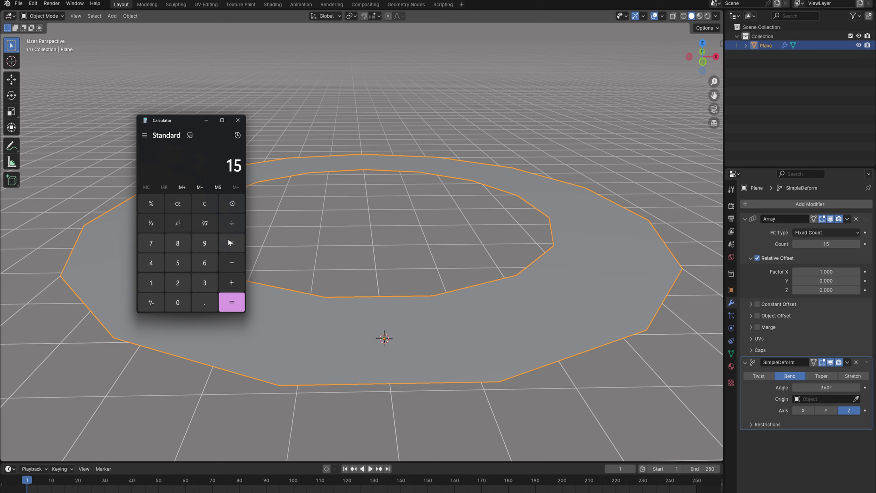
{"action": "type", "text": "360"}
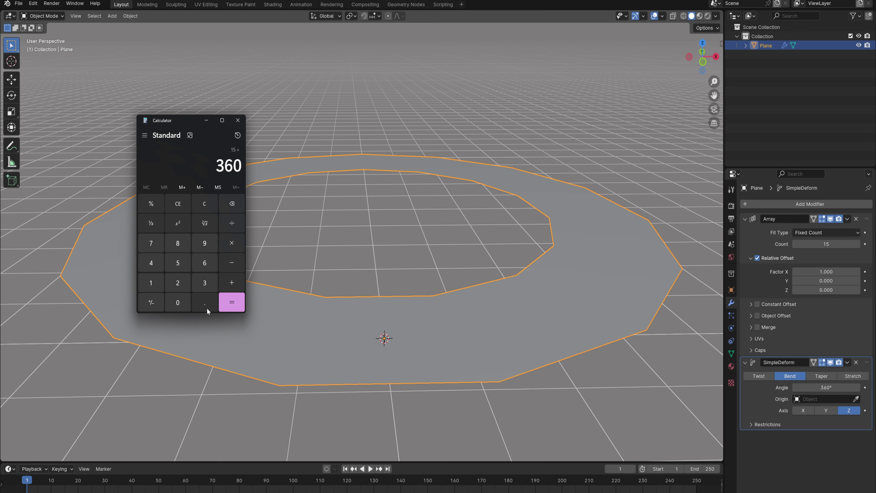
{"action": "left_click", "coordinate": [232, 303]}
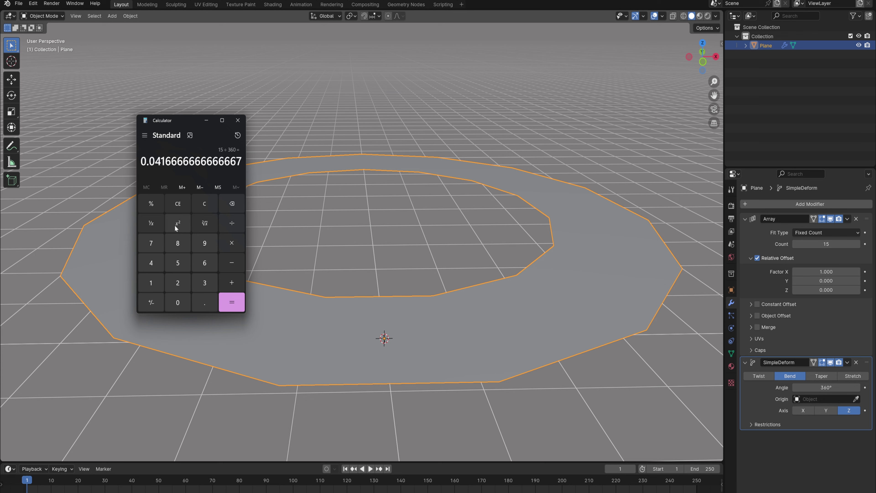
{"action": "left_click", "coordinate": [238, 120]}
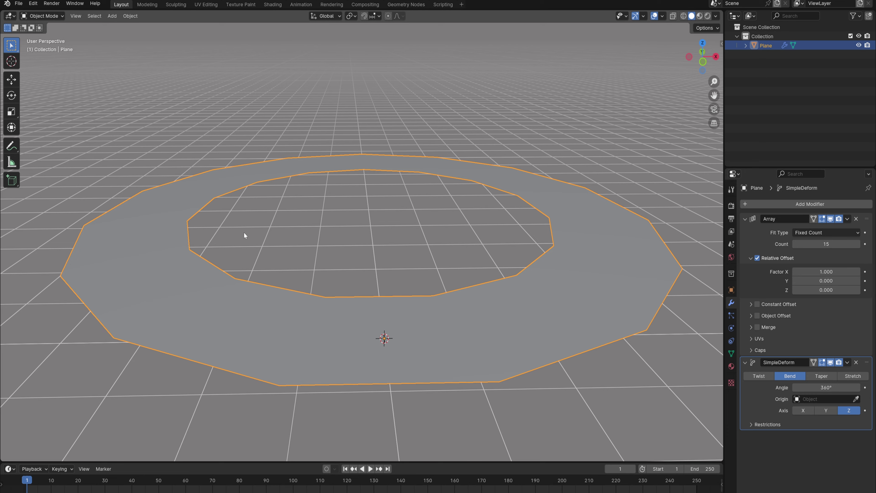
Step: In edge editing, extrude the plane's outer edge upward about 4.4 m along Z to form the ring's wall
{"action": "key", "text": "KP_1"}
{"action": "middle_click_drag", "start_coordinate": [345, 176], "coordinate": [371, 203], "text": "shift"}
{"action": "key", "text": "Tab"}
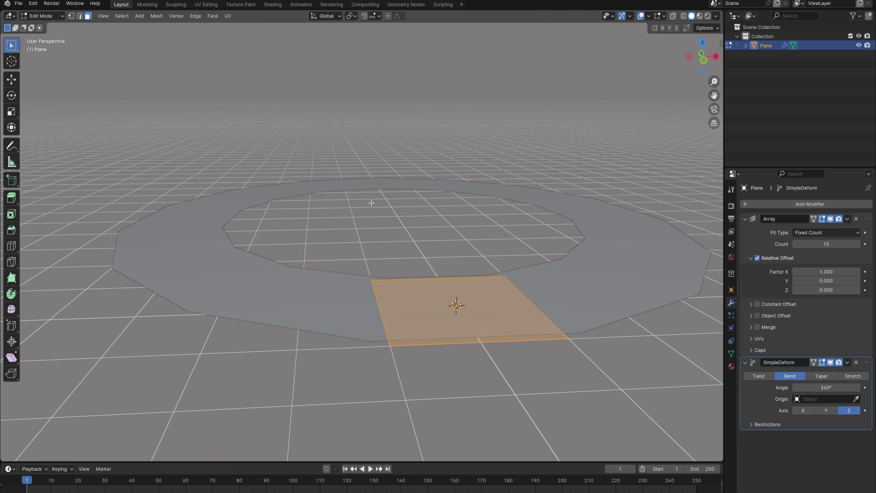
{"action": "left_click", "coordinate": [79, 17]}
{"action": "key", "text": "KP_1"}
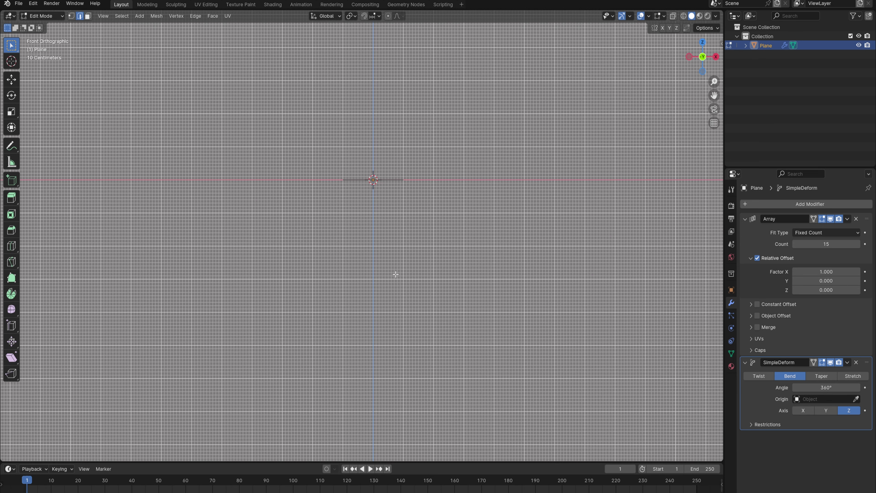
{"action": "scroll", "coordinate": [394, 276], "scroll_direction": "up", "scroll_amount": 2}
{"action": "scroll", "coordinate": [393, 294], "scroll_direction": "down", "scroll_amount": 3}
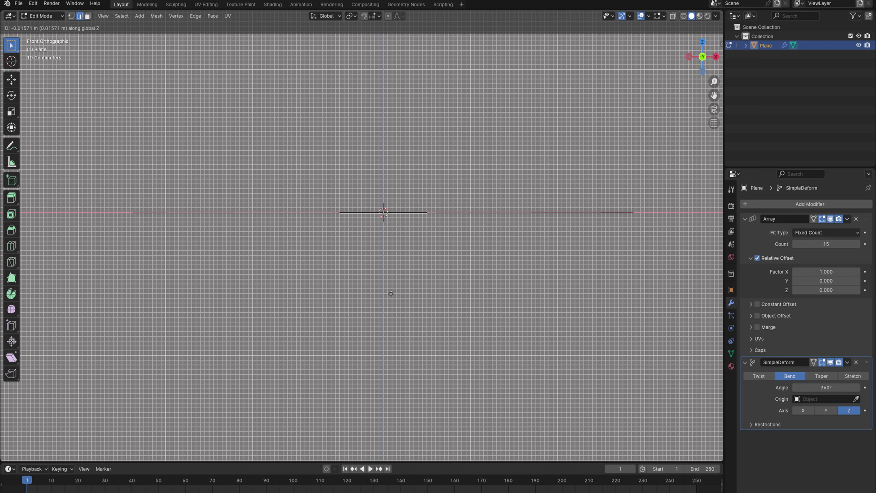
{"action": "key", "text": "e"}
{"action": "left_click", "coordinate": [364, 86]}
Step: Raise the wall's top edge along Z by about 8.6 m plus another 10.1 m to make a tall body
{"action": "scroll", "coordinate": [372, 104], "scroll_direction": "down", "scroll_amount": 3}
{"action": "middle_click_drag", "start_coordinate": [373, 104], "coordinate": [364, 209], "text": "shift"}
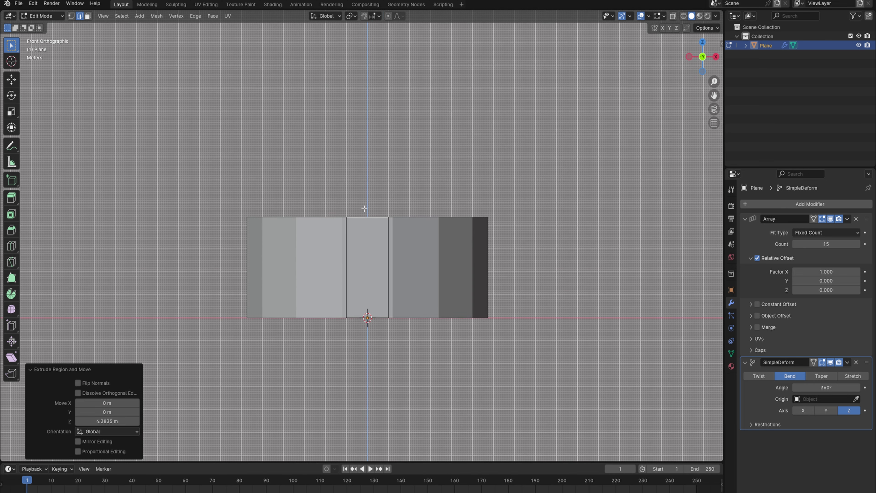
{"action": "key", "text": "g"}
{"action": "key", "text": "z"}
{"action": "left_click", "coordinate": [364, 17]}
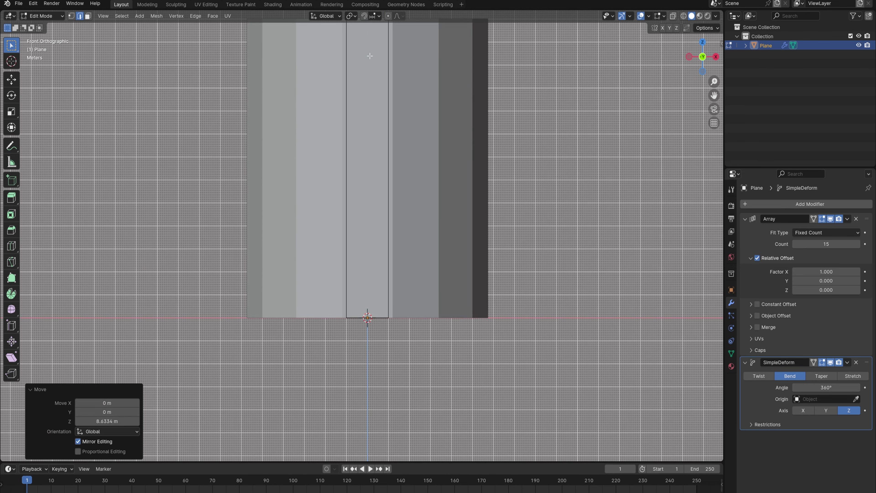
{"action": "scroll", "coordinate": [370, 97], "scroll_direction": "down", "scroll_amount": 5}
{"action": "key", "text": "g"}
{"action": "key", "text": "z"}
{"action": "left_click", "coordinate": [368, 463]}
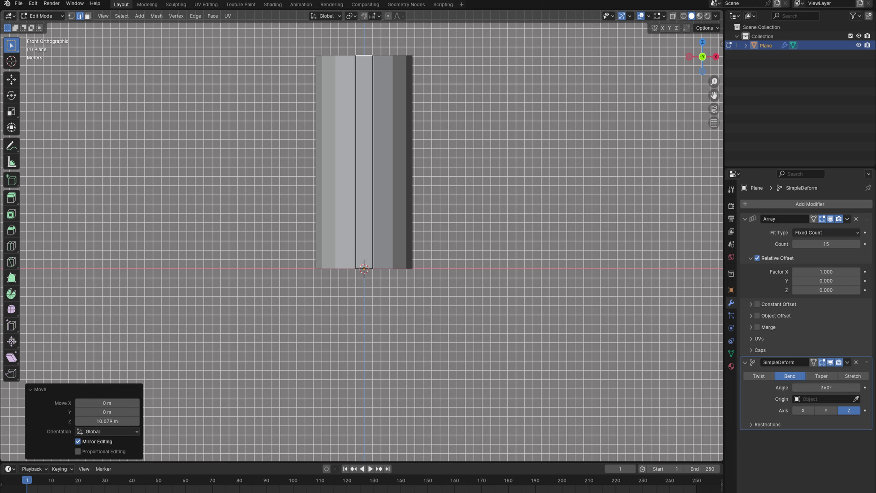
Step: Bevel the body's outer bottom edge with a width of about 1.41 m and 6 segments
{"action": "scroll", "coordinate": [350, 266], "scroll_direction": "up", "scroll_amount": 5}
{"action": "key", "text": "alt+a"}
{"action": "middle_click_drag", "start_coordinate": [359, 301], "coordinate": [366, 256]}
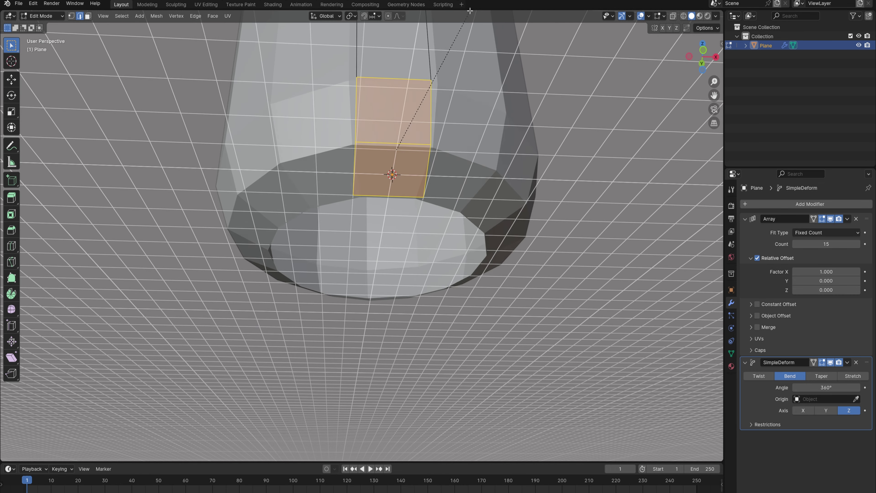
{"action": "left_click", "coordinate": [312, 193]}
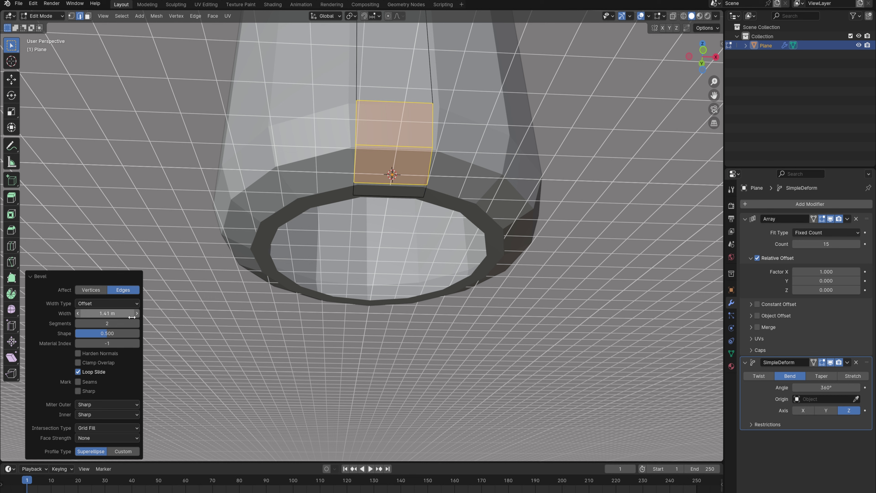
{"action": "left_click", "coordinate": [105, 323]}
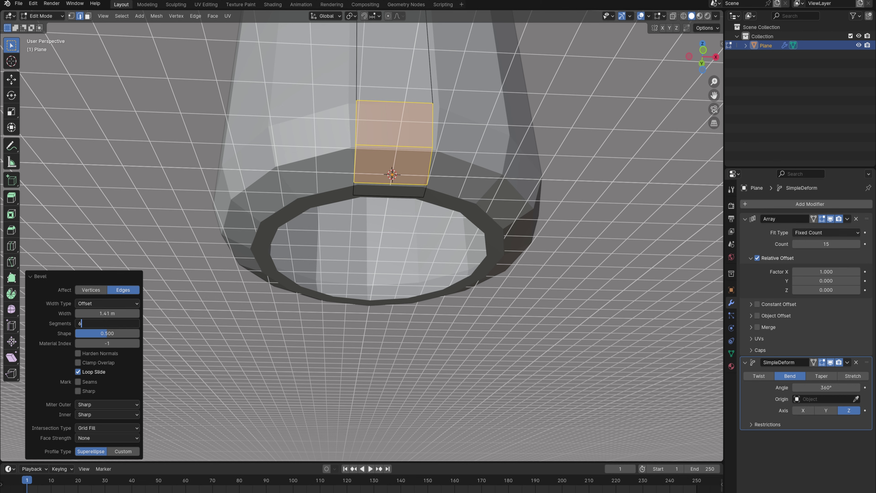
{"action": "type", "text": "6"}
{"action": "key", "text": "Return"}
{"action": "middle_click_drag", "start_coordinate": [462, 193], "coordinate": [466, 167]}
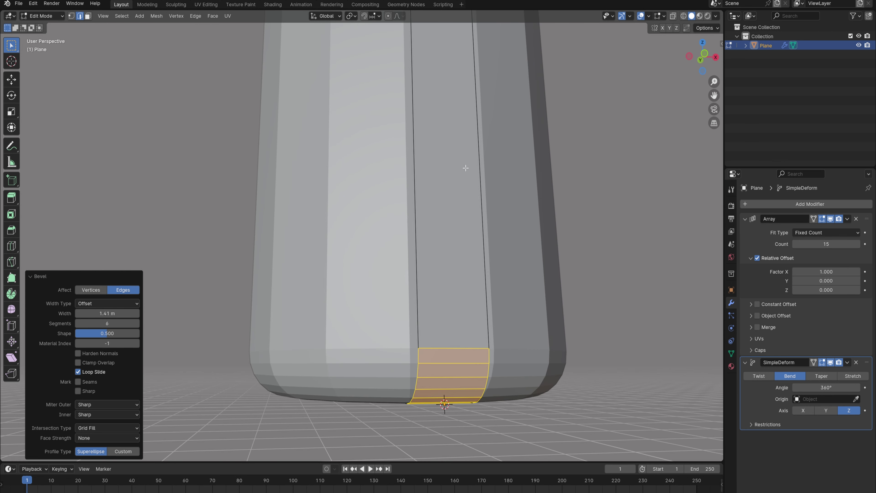
Step: Hide the floor grid in the viewport overlays
{"action": "left_click", "coordinate": [650, 17]}
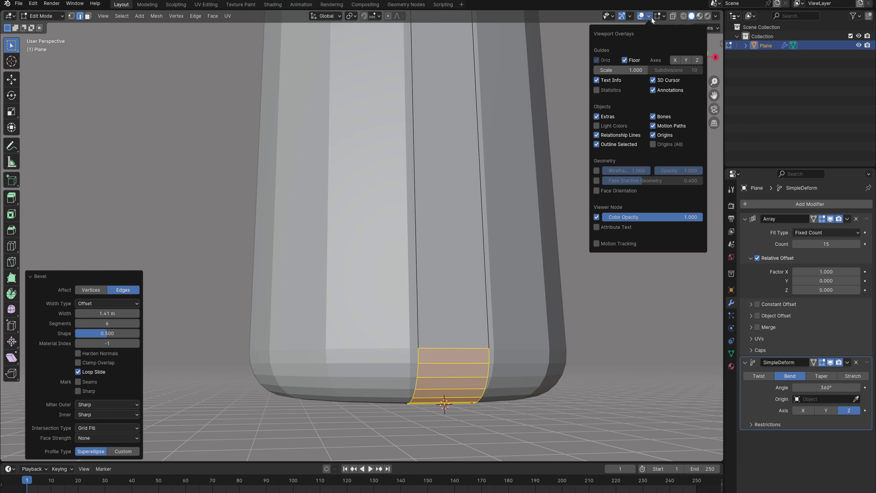
{"action": "left_click", "coordinate": [638, 60]}
Step: Extrude the body's top edge inward about 3.6 m along Y to form a flat shoulder
{"action": "scroll", "coordinate": [450, 118], "scroll_direction": "down", "scroll_amount": 3}
{"action": "middle_click_drag", "start_coordinate": [450, 117], "coordinate": [437, 221]}
{"action": "left_click", "coordinate": [428, 235]}
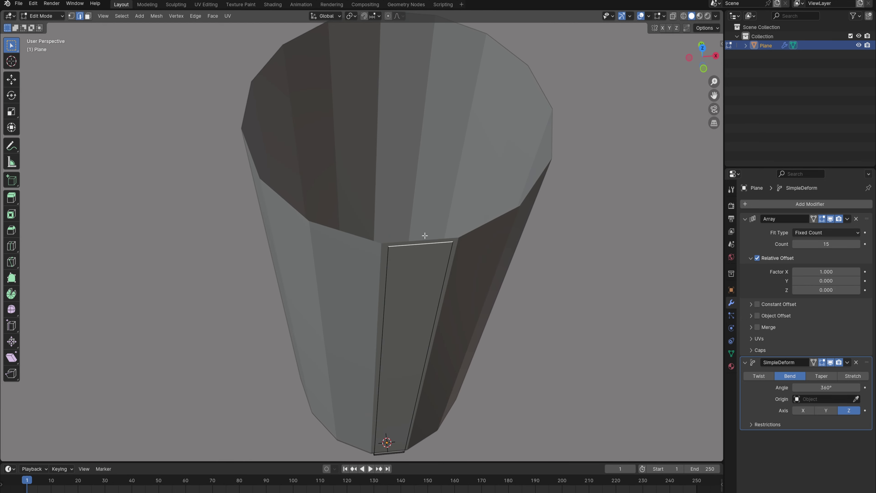
{"action": "key", "text": "KP_7"}
{"action": "key", "text": "g"}
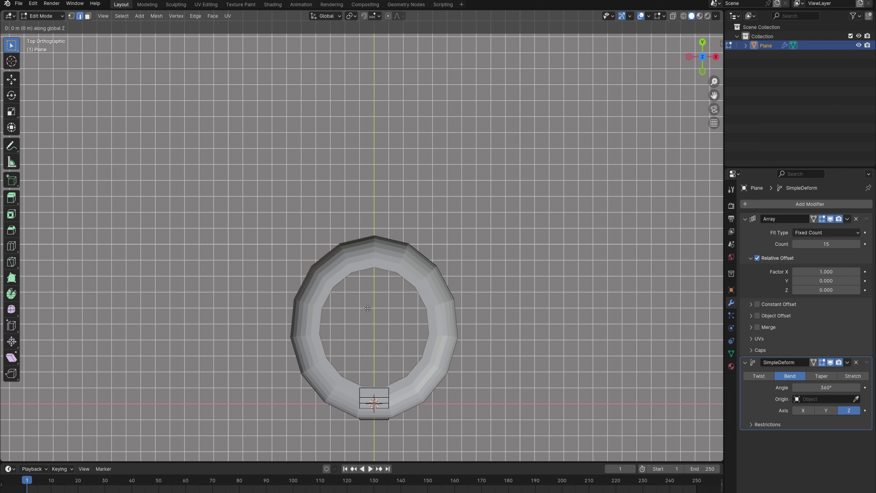
{"action": "key", "text": "z"}
{"action": "left_click", "coordinate": [369, 273]}
Step: Extrude the shoulder's inner edge in place and move the new edge back outward along Y over the shoulder
{"action": "middle_click_drag", "start_coordinate": [369, 272], "coordinate": [399, 390]}
{"action": "key", "text": "KP_1"}
{"action": "key", "text": "e"}
{"action": "key", "text": "z"}
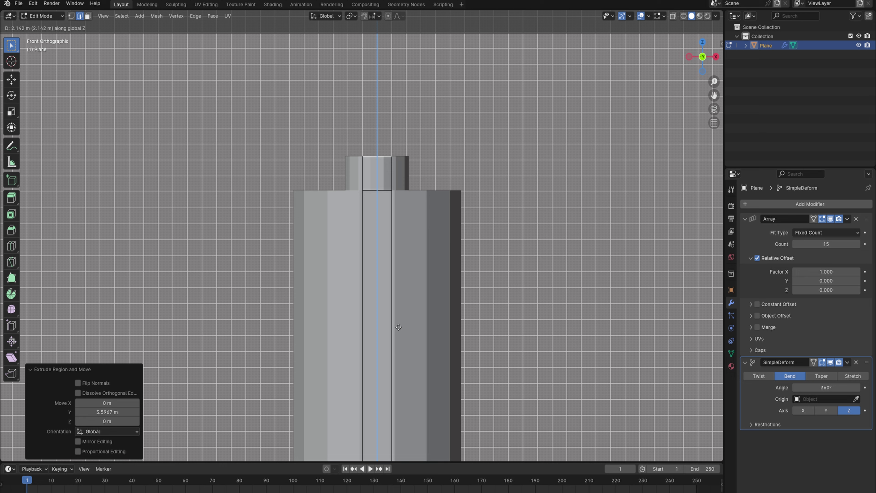
{"action": "right_click", "coordinate": [399, 353]}
{"action": "key", "text": "KP_7"}
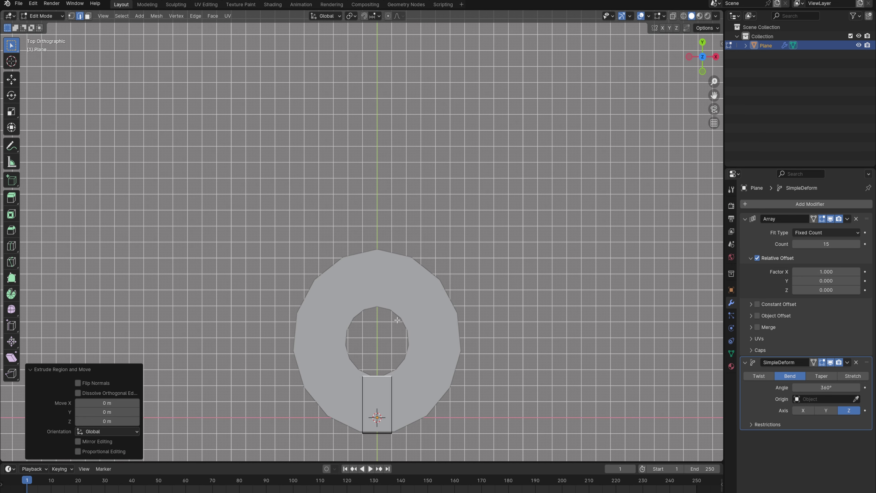
{"action": "key", "text": "g"}
{"action": "key", "text": "y"}
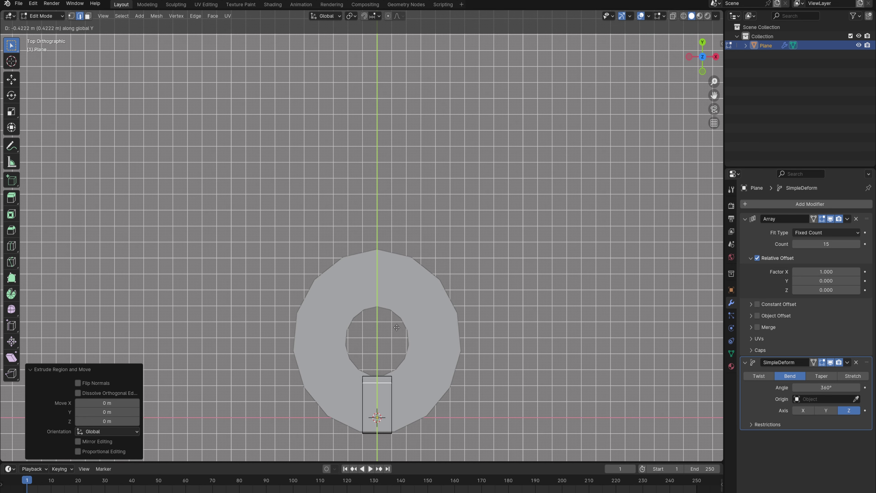
{"action": "left_click", "coordinate": [400, 346]}
{"action": "middle_click_drag", "start_coordinate": [400, 347], "coordinate": [429, 278]}
{"action": "key", "text": "ctrl+z"}
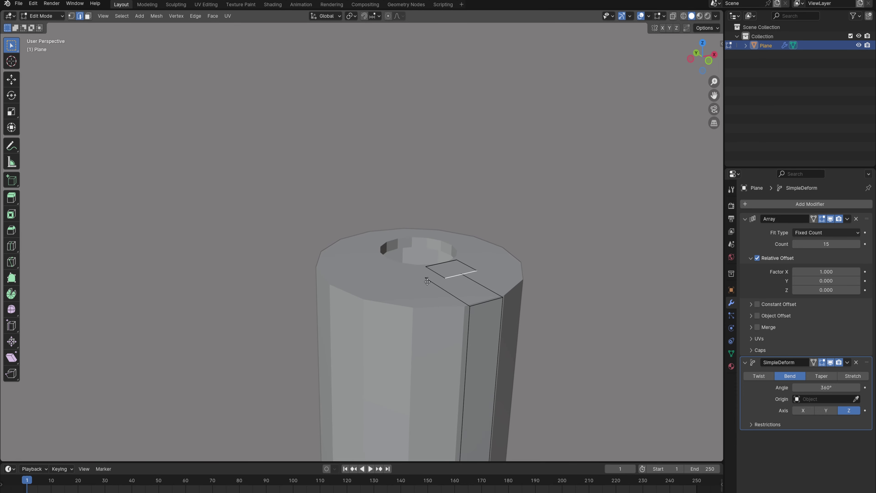
Step: Extrude the neck's base edge upward about 2.1 m along Z to form the neck wall
{"action": "key", "text": "e"}
{"action": "key", "text": "z"}
{"action": "left_click", "coordinate": [432, 239]}
Step: Extrude the neck's top edge inward along Y to form a flat rim around the opening
{"action": "scroll", "coordinate": [435, 235], "scroll_direction": "up", "scroll_amount": 2}
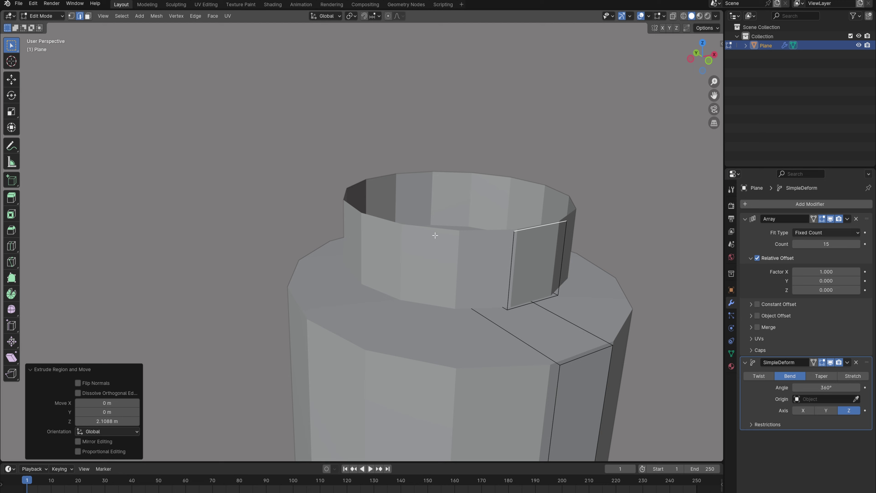
{"action": "middle_click_drag", "start_coordinate": [435, 235], "coordinate": [407, 221], "text": "shift"}
{"action": "key", "text": "g"}
{"action": "key", "text": "y"}
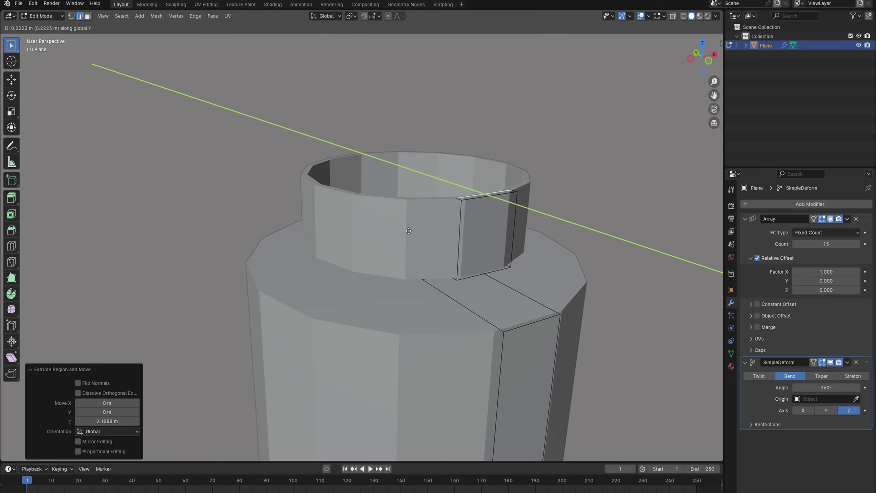
{"action": "left_click", "coordinate": [376, 180]}
Step: Add supporting edge loops on both sides of the neck's top corner, one on the wall and one on the rim
{"action": "middle_click_drag", "start_coordinate": [390, 201], "coordinate": [374, 269]}
{"action": "left_click", "coordinate": [344, 200]}
{"action": "left_click", "coordinate": [344, 161]}
{"action": "scroll", "coordinate": [374, 267], "scroll_direction": "up", "scroll_amount": 2}
{"action": "key", "text": "ctrl+r"}
{"action": "left_click", "coordinate": [382, 278]}
{"action": "left_click", "coordinate": [392, 301]}
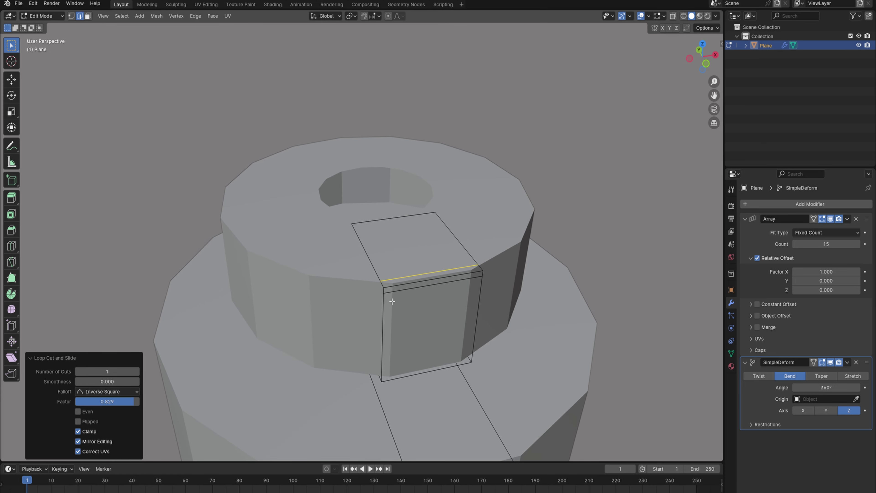
Step: Add supporting edge loops near the neck wall's base and around the body's top outer corner
{"action": "middle_click_drag", "start_coordinate": [392, 302], "coordinate": [476, 266]}
{"action": "key", "text": "ctrl+r"}
{"action": "left_click", "coordinate": [400, 294]}
{"action": "left_click", "coordinate": [407, 303]}
{"action": "key", "text": "ctrl+r"}
{"action": "left_click", "coordinate": [414, 157]}
{"action": "left_click", "coordinate": [415, 147]}
{"action": "scroll", "coordinate": [477, 266], "scroll_direction": "down", "scroll_amount": 1}
Step: Add one centred edge loop across the flat shoulder between the body and the neck
{"action": "key", "text": "ctrl+r"}
{"action": "left_click", "coordinate": [485, 280]}
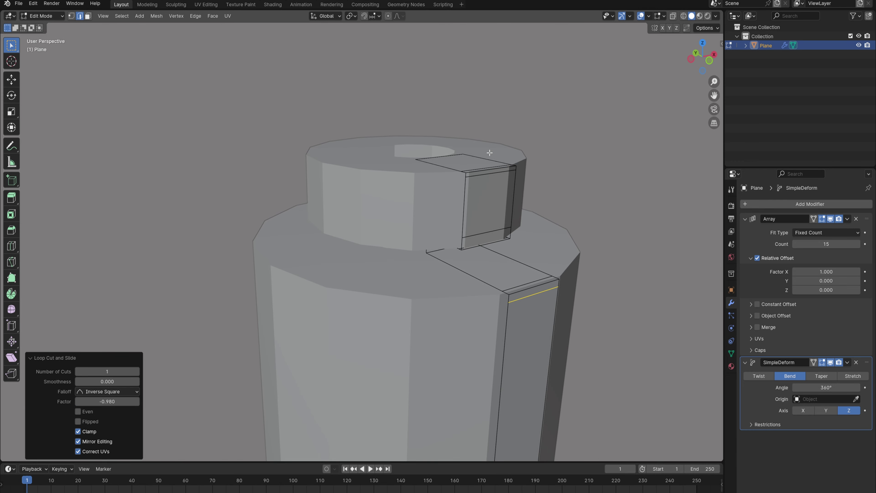
{"action": "left_click", "coordinate": [473, 269]}
{"action": "right_click", "coordinate": [473, 269]}
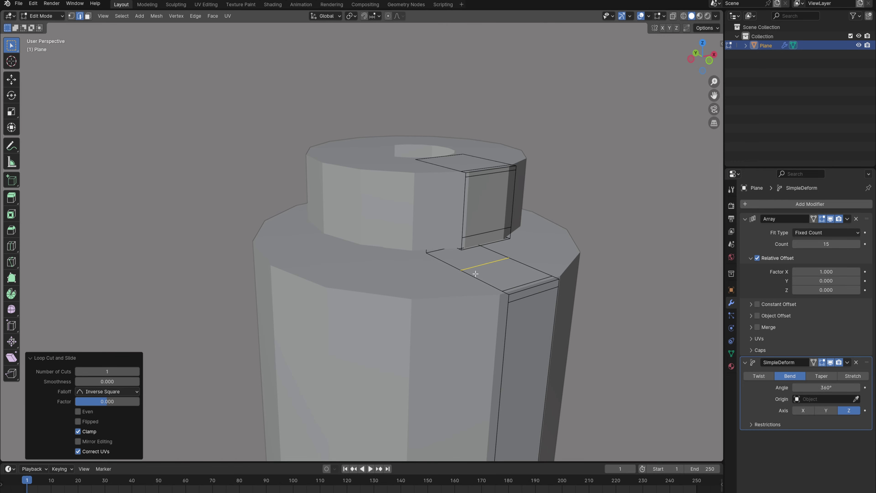
Step: Bevel the centred shoulder edge into a single-segment strip about 0.262 m in offset width
{"action": "scroll", "coordinate": [475, 274], "scroll_direction": "up", "scroll_amount": 5}
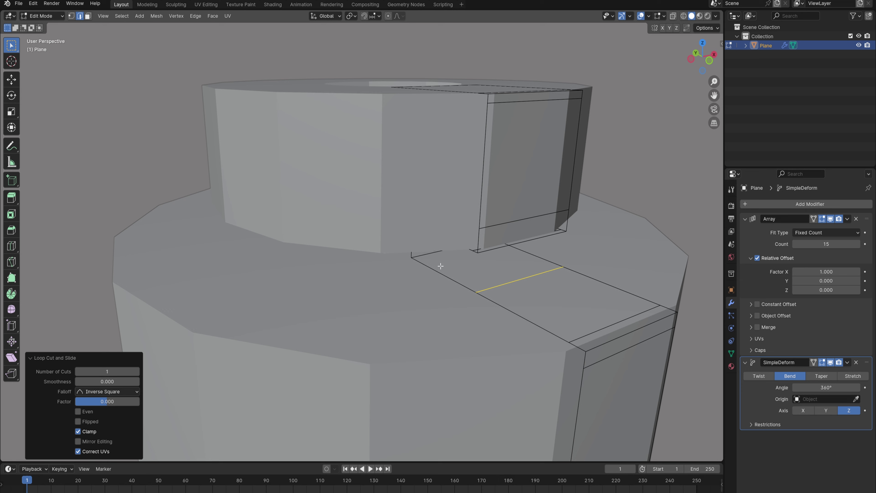
{"action": "key", "text": "ctrl+b"}
{"action": "scroll", "coordinate": [473, 259], "scroll_direction": "up", "scroll_amount": 5}
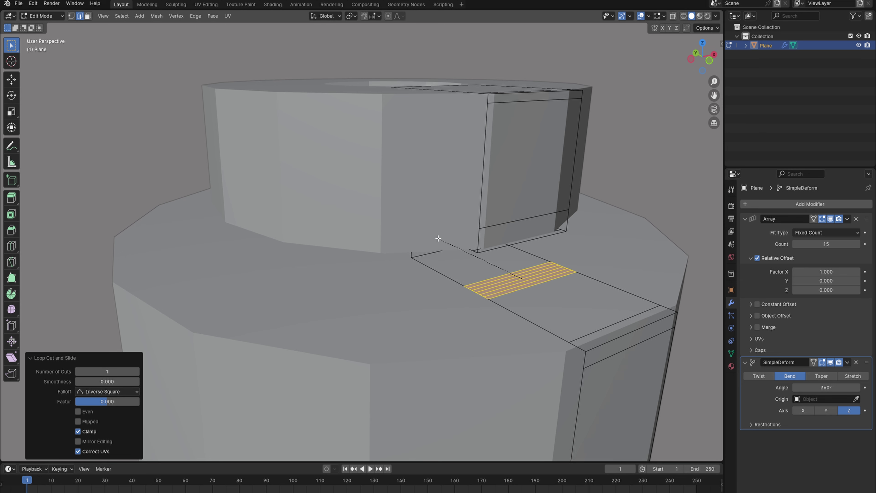
{"action": "left_click", "coordinate": [473, 260]}
{"action": "left_click", "coordinate": [113, 324]}
{"action": "type", "text": "1"}
{"action": "key", "text": "Return"}
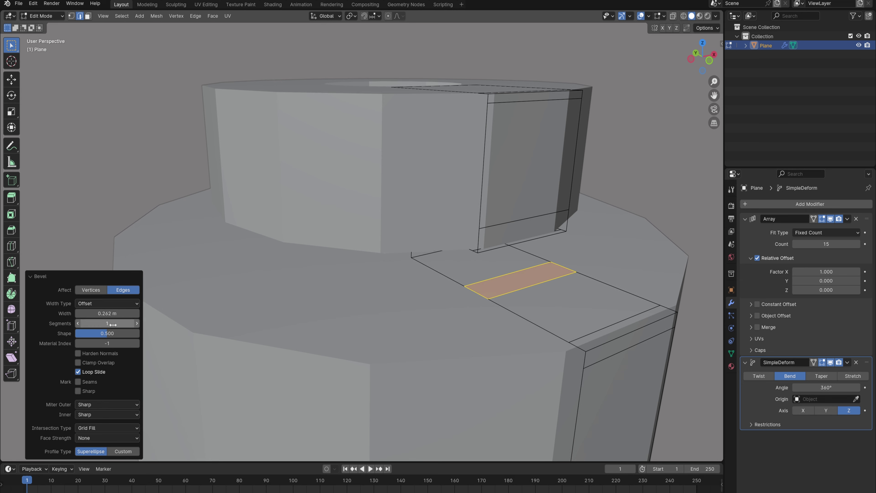
{"action": "left_click", "coordinate": [35, 276]}
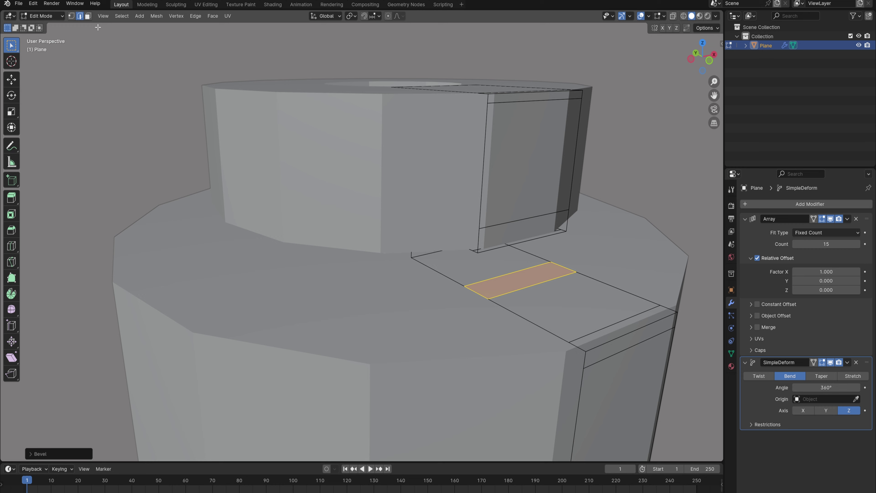
Step: Extrude the beveled shoulder strip's face downward along Z to form a shallow recessed groove
{"action": "key", "text": "3"}
{"action": "left_click", "coordinate": [494, 282]}
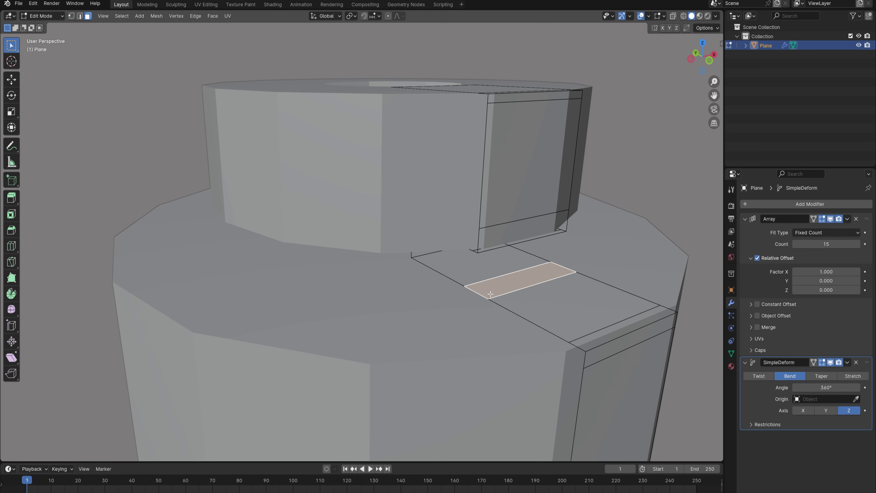
{"action": "key", "text": "e"}
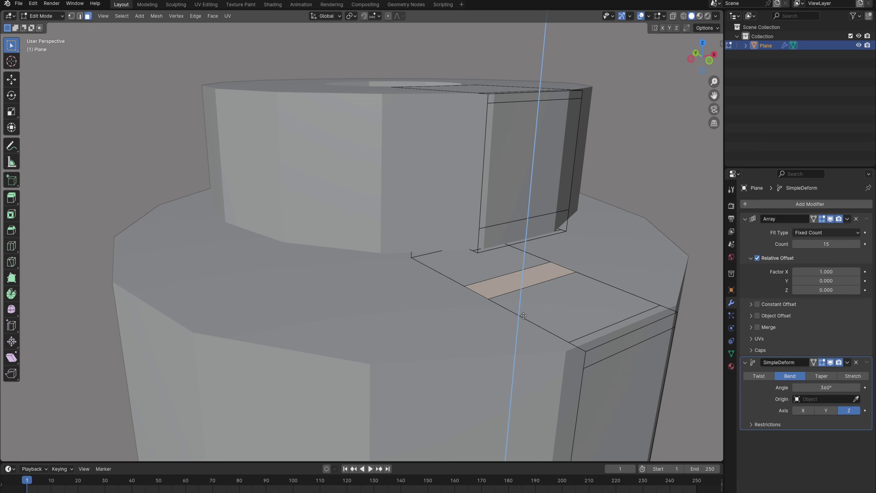
{"action": "left_click", "coordinate": [526, 324]}
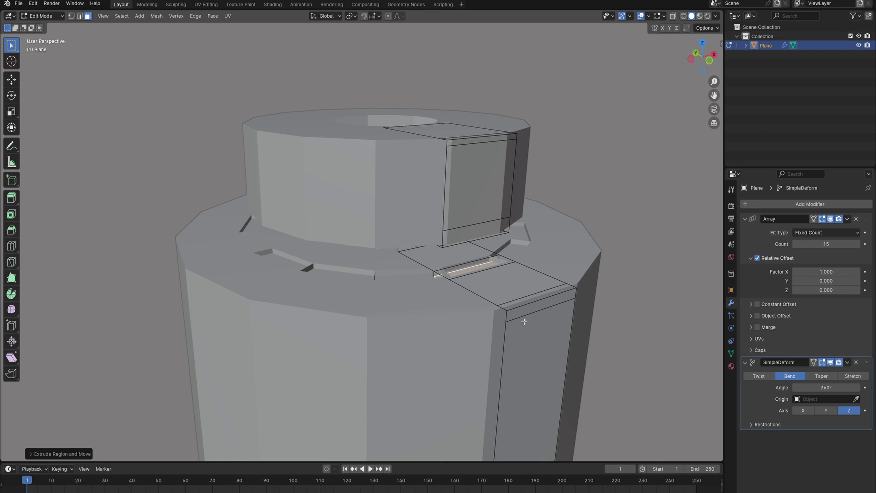
Step: Delete the two small side faces at the ends of the sunken groove segment
{"action": "left_click", "coordinate": [552, 264]}
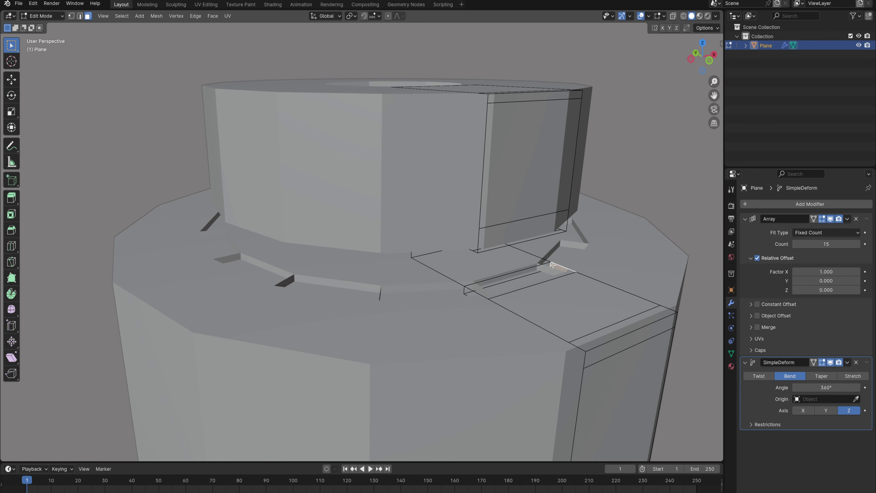
{"action": "left_click", "coordinate": [477, 294], "text": "shift"}
{"action": "key", "text": "x"}
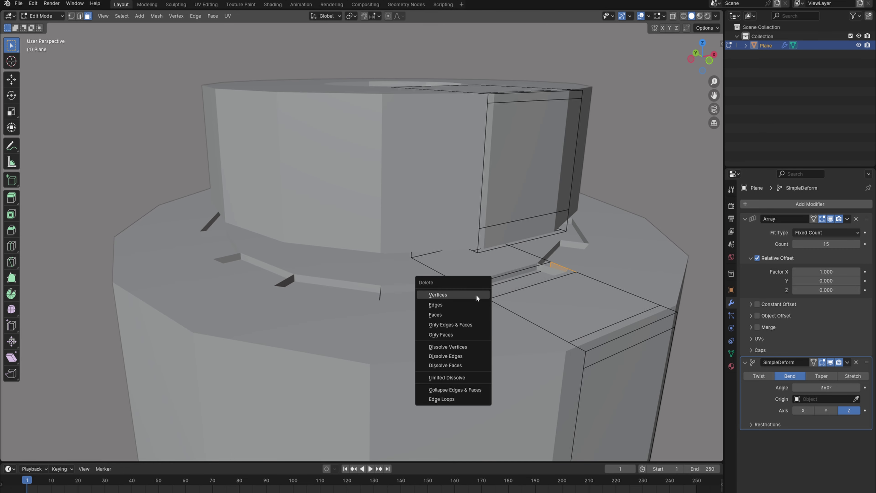
{"action": "left_click", "coordinate": [448, 313]}
{"action": "scroll", "coordinate": [482, 310], "scroll_direction": "down", "scroll_amount": 8}
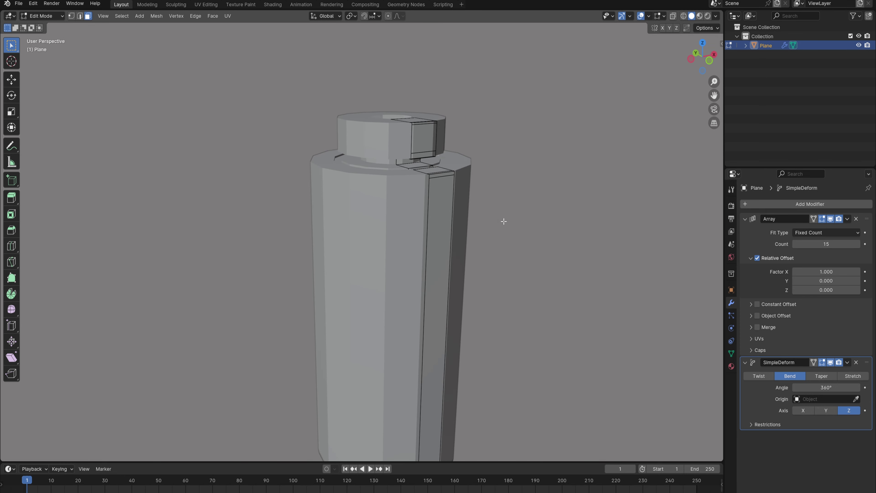
Step: Add supporting edge loops near the top and bottom of the groove's inner wall
{"action": "middle_click_drag", "start_coordinate": [483, 242], "coordinate": [481, 266]}
{"action": "scroll", "coordinate": [432, 232], "scroll_direction": "up", "scroll_amount": 7}
{"action": "middle_click_drag", "start_coordinate": [468, 226], "coordinate": [414, 252], "text": "shift"}
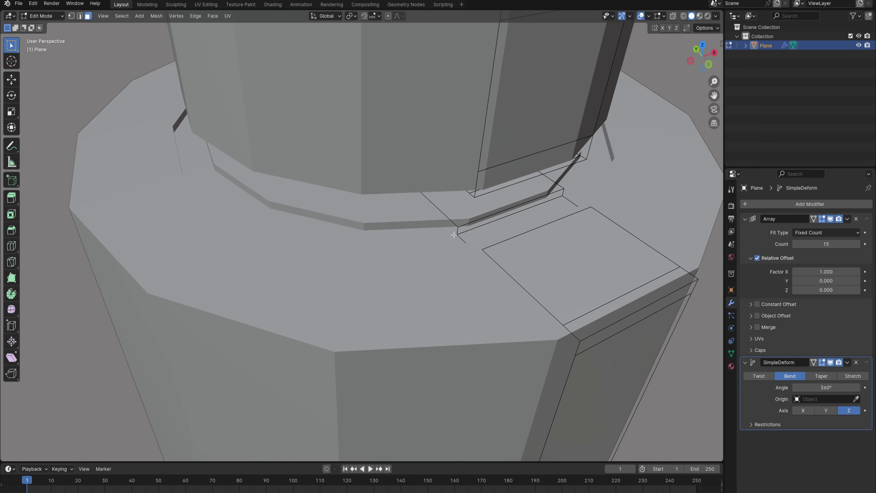
{"action": "key", "text": "ctrl+r"}
{"action": "left_click", "coordinate": [457, 230]}
{"action": "right_click", "coordinate": [457, 230]}
{"action": "scroll", "coordinate": [448, 242], "scroll_direction": "up", "scroll_amount": 3}
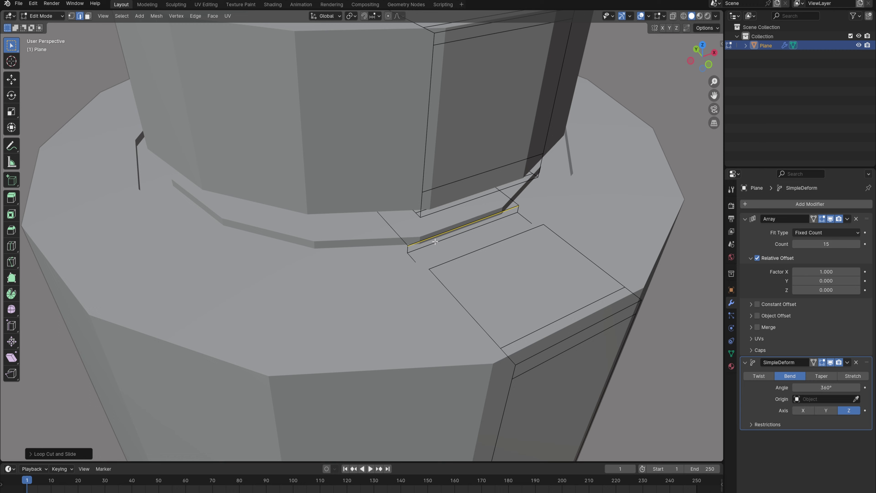
{"action": "key", "text": "ctrl+r"}
{"action": "left_click", "coordinate": [438, 257]}
{"action": "left_click", "coordinate": [440, 262]}
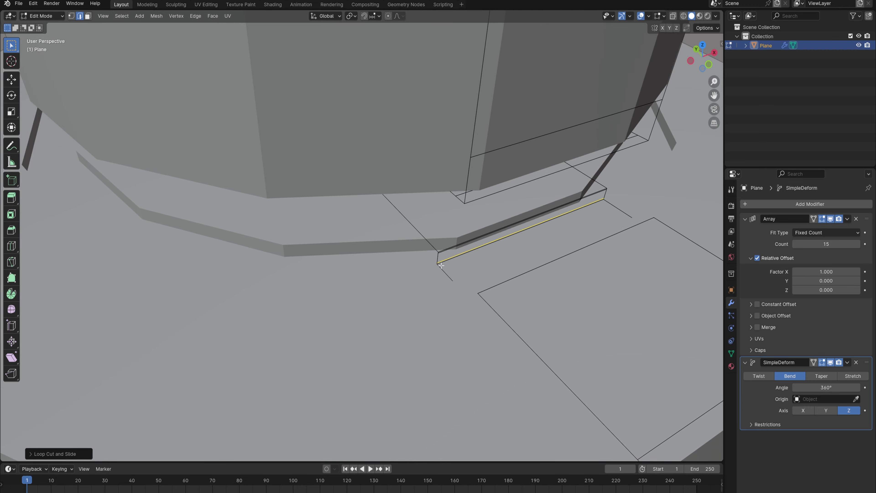
Step: Add supporting edge loops on the groove's floor beside the inner wall and on the shoulder just outside the groove
{"action": "key", "text": "ctrl+r"}
{"action": "left_click", "coordinate": [442, 266]}
{"action": "left_click", "coordinate": [437, 260]}
{"action": "key", "text": "ctrl+r"}
{"action": "middle_click_drag", "start_coordinate": [445, 269], "coordinate": [504, 323]}
{"action": "left_click", "coordinate": [484, 347]}
{"action": "left_click", "coordinate": [487, 352]}
{"action": "scroll", "coordinate": [544, 361], "scroll_direction": "down", "scroll_amount": 4}
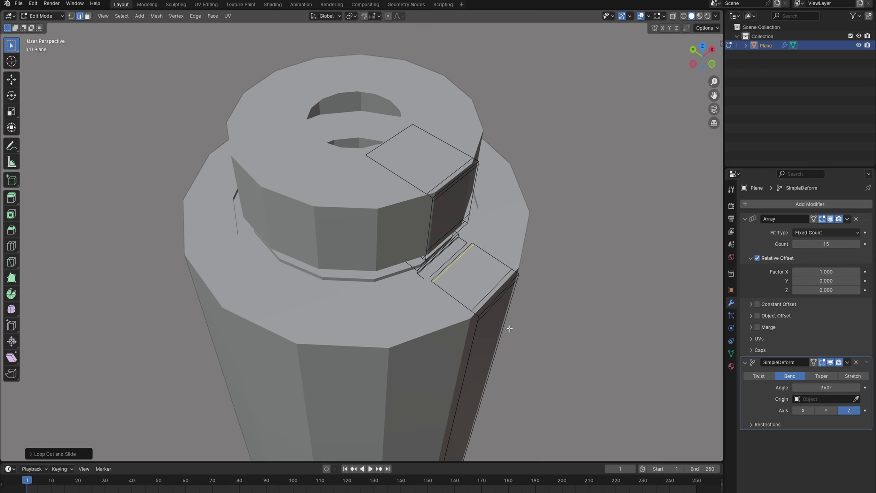
Step: Add horizontal edge loops across the tall body wall, one slid toward the top and two further down
{"action": "scroll", "coordinate": [456, 284], "scroll_direction": "up", "scroll_amount": 3}
{"action": "scroll", "coordinate": [456, 283], "scroll_direction": "down", "scroll_amount": 6}
{"action": "key", "text": "KP_1"}
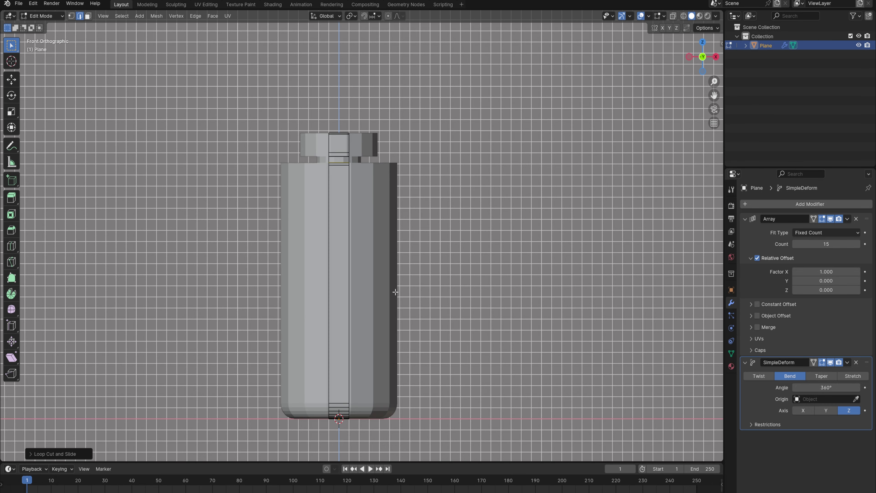
{"action": "scroll", "coordinate": [392, 275], "scroll_direction": "up", "scroll_amount": 2}
{"action": "scroll", "coordinate": [392, 274], "scroll_direction": "up", "scroll_amount": 2}
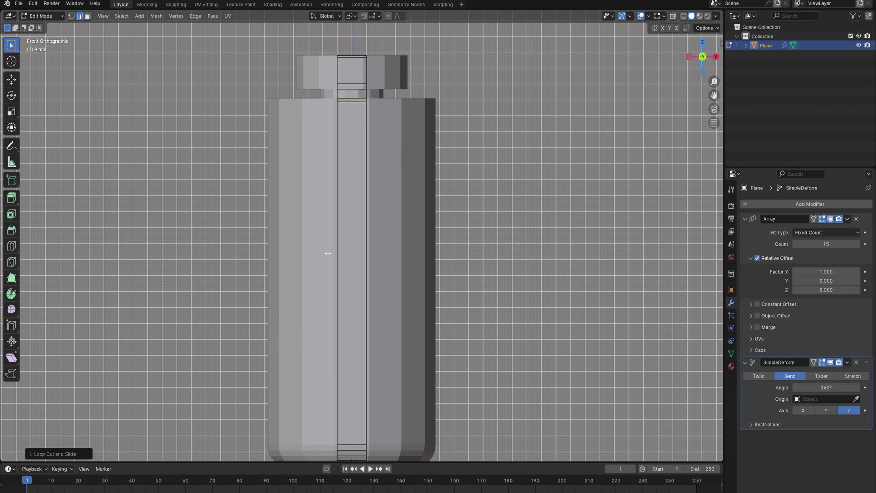
{"action": "left_click", "coordinate": [338, 245]}
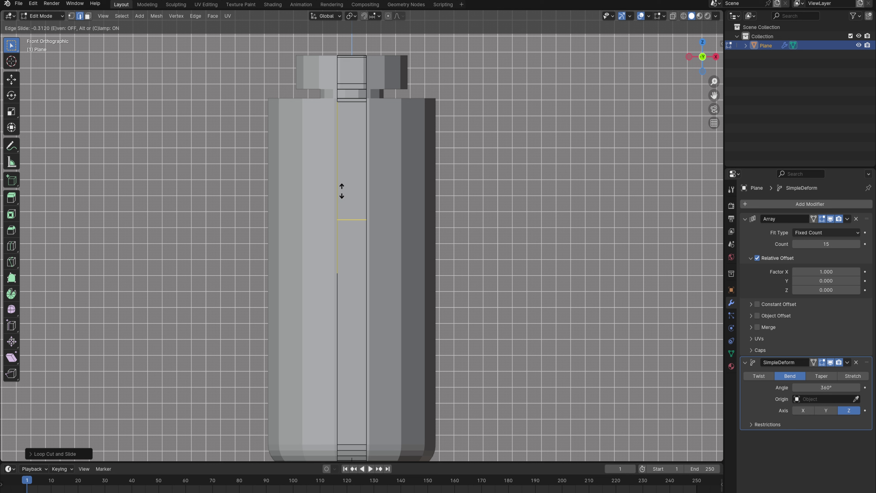
{"action": "left_click", "coordinate": [349, 169]}
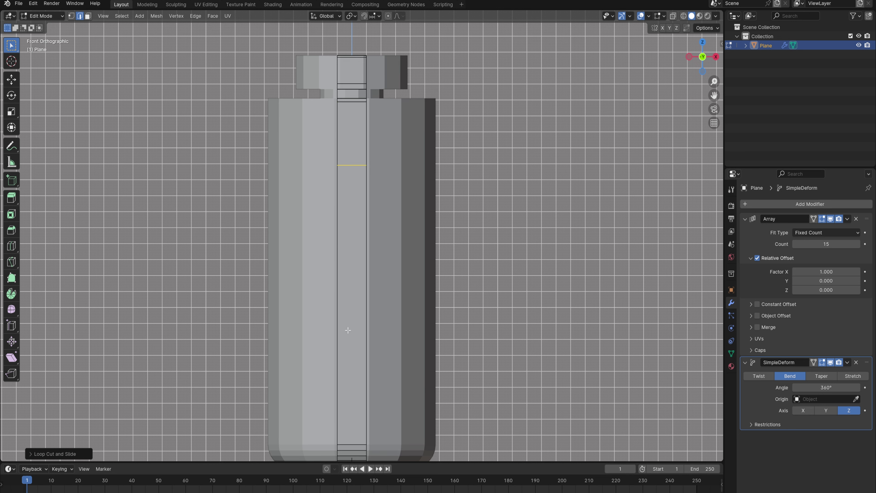
{"action": "key", "text": "ctrl+r"}
{"action": "left_click", "coordinate": [345, 385]}
{"action": "right_click", "coordinate": [344, 384]}
Step: Add an edge loop across the neck's flat rim and slide it close to the opening
{"action": "middle_click_drag", "start_coordinate": [344, 311], "coordinate": [362, 352]}
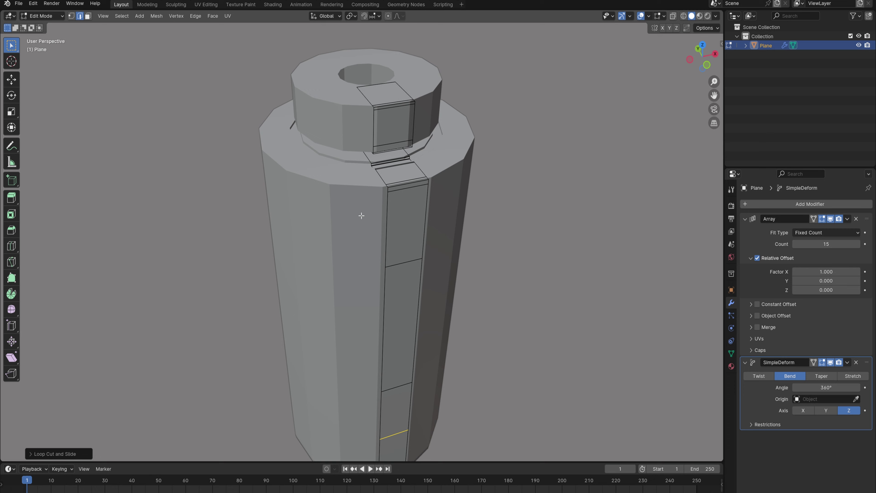
{"action": "scroll", "coordinate": [374, 156], "scroll_direction": "up", "scroll_amount": 2}
{"action": "middle_click_drag", "start_coordinate": [373, 156], "coordinate": [374, 287], "text": "shift"}
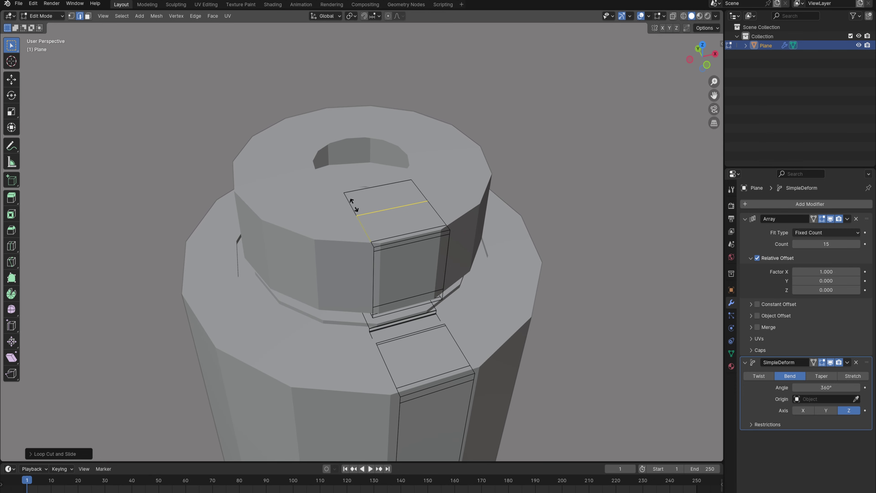
{"action": "left_click_drag", "start_coordinate": [353, 203], "coordinate": [347, 186]}
Step: Apply the Array modifier and the SimpleDeform modifier to the object in Object Mode
{"action": "key", "text": "Tab"}
{"action": "left_click", "coordinate": [847, 218]}
{"action": "left_click", "coordinate": [842, 230]}
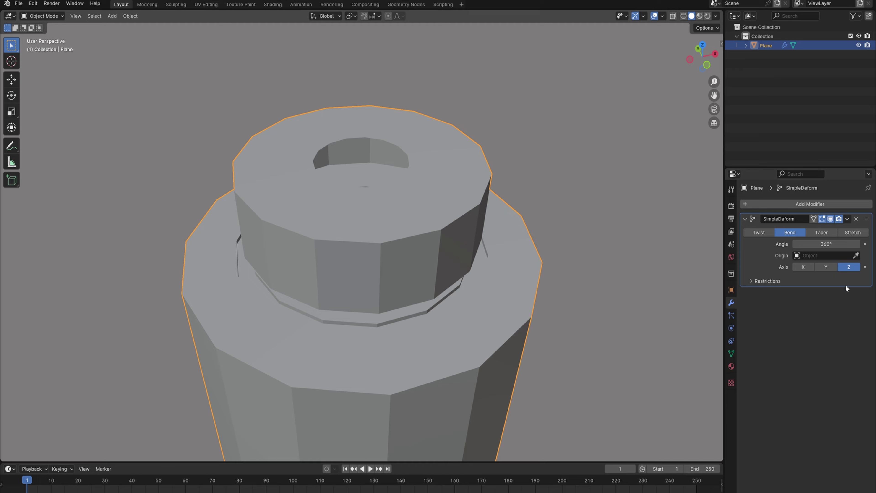
{"action": "left_click", "coordinate": [848, 219]}
{"action": "left_click", "coordinate": [839, 233]}
Step: Select all vertices of the applied bottle mesh and merge them by distance
{"action": "key", "text": "Tab"}
{"action": "scroll", "coordinate": [412, 224], "scroll_direction": "down", "scroll_amount": 5}
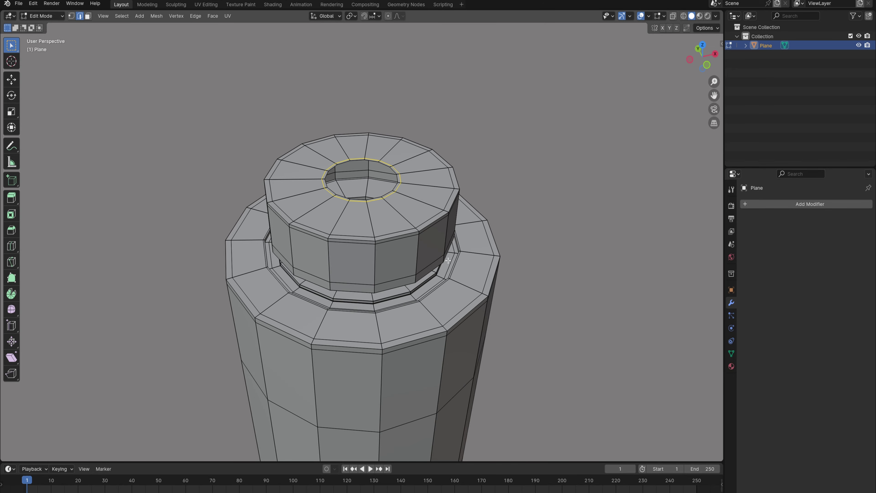
{"action": "middle_click_drag", "start_coordinate": [411, 224], "coordinate": [421, 115]}
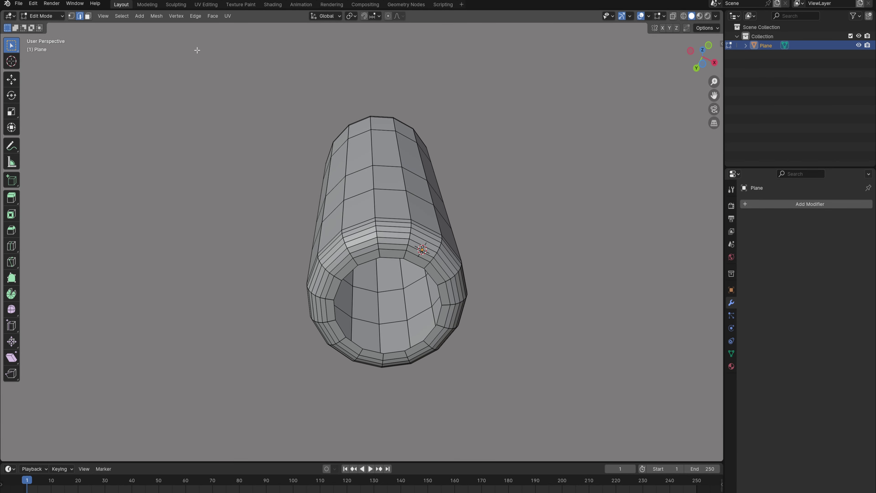
{"action": "scroll", "coordinate": [196, 145], "scroll_direction": "up", "scroll_amount": 1}
{"action": "left_click", "coordinate": [71, 17]}
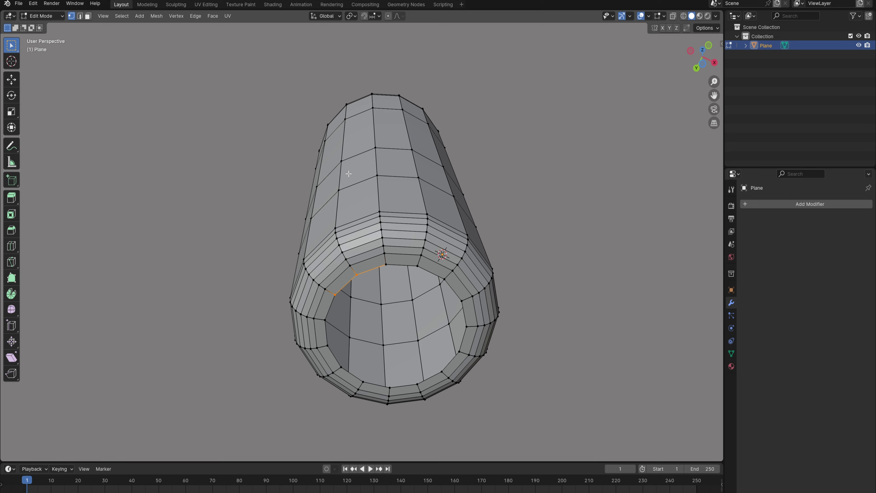
{"action": "key", "text": "a"}
{"action": "key", "text": "m"}
{"action": "left_click", "coordinate": [333, 180]}
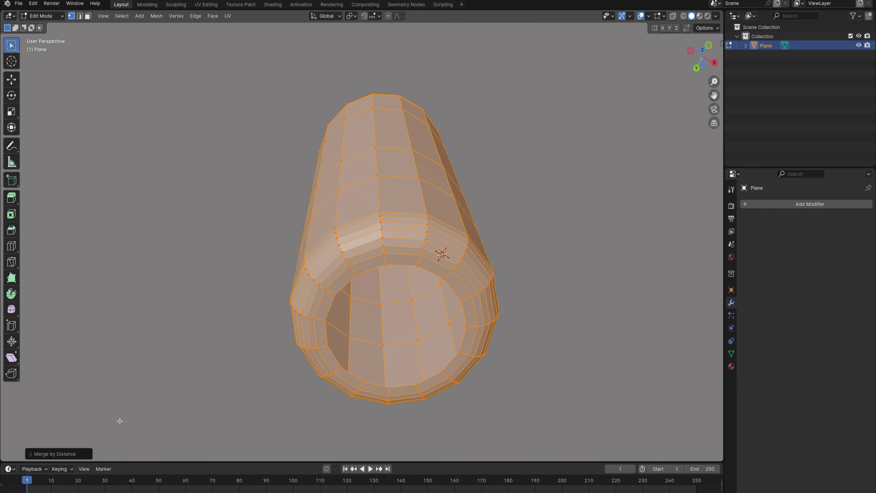
Step: Set the merge distance to 0.102 m so the segment seams weld without collapsing the groove's details
{"action": "left_click", "coordinate": [77, 455]}
{"action": "left_click_drag", "start_coordinate": [103, 431], "coordinate": [131, 431]}
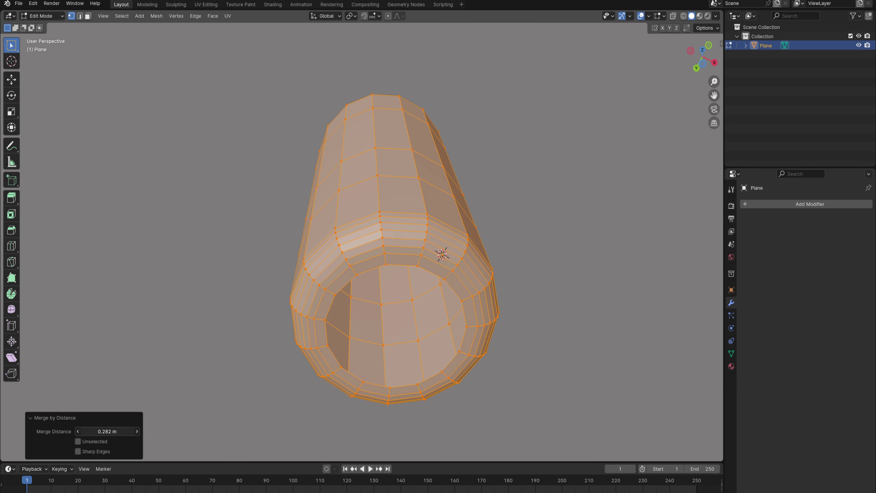
{"action": "middle_click_drag", "start_coordinate": [256, 276], "coordinate": [373, 269]}
{"action": "scroll", "coordinate": [362, 238], "scroll_direction": "up", "scroll_amount": 5}
{"action": "left_click_drag", "start_coordinate": [124, 431], "coordinate": [90, 432]}
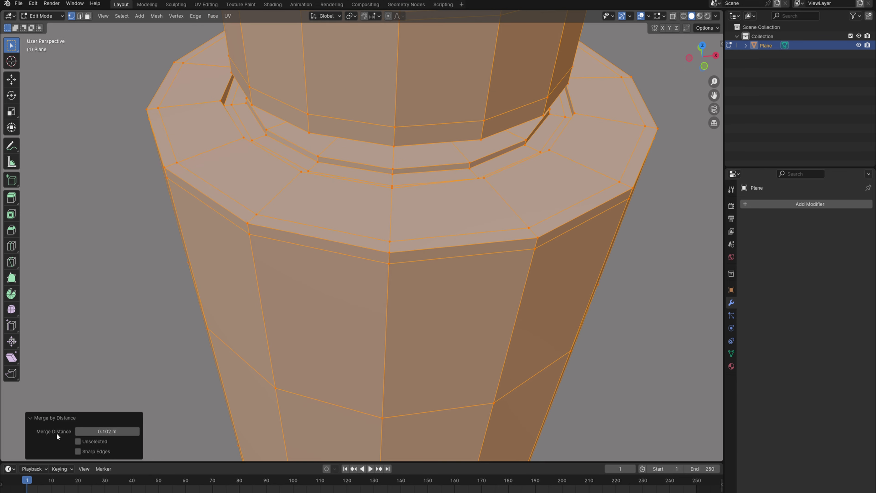
{"action": "scroll", "coordinate": [269, 248], "scroll_direction": "down", "scroll_amount": 3}
{"action": "middle_click_drag", "start_coordinate": [345, 190], "coordinate": [334, 226], "text": "shift"}
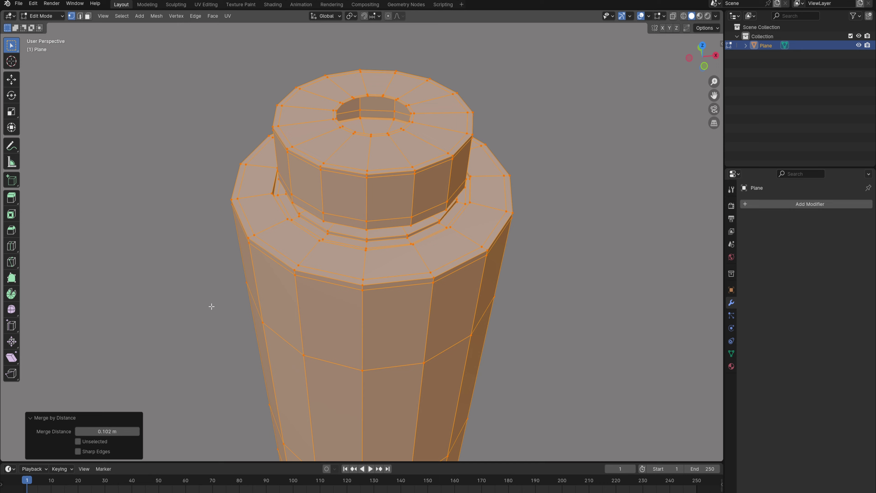
{"action": "left_click", "coordinate": [53, 418]}
Step: Add full-ring supporting edge loops near the top and bottom of the inner groove wall around the neck
{"action": "scroll", "coordinate": [281, 259], "scroll_direction": "up", "scroll_amount": 8}
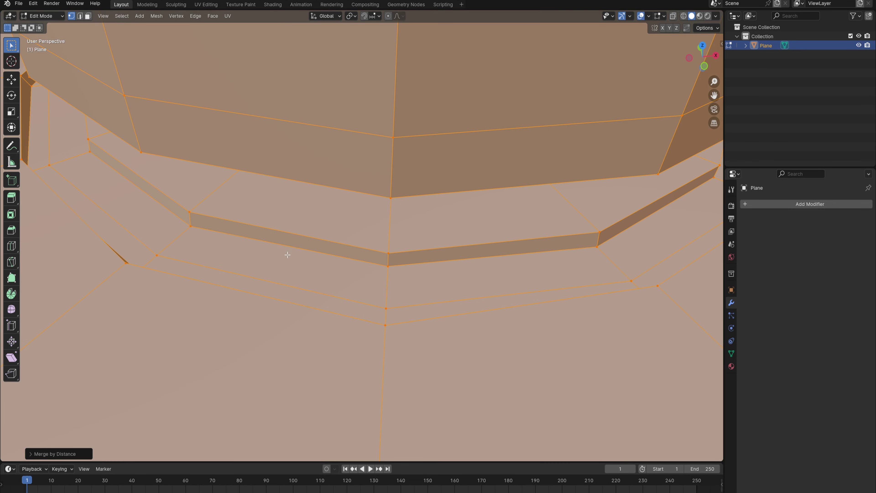
{"action": "key", "text": "ctrl+r"}
{"action": "left_click", "coordinate": [191, 218]}
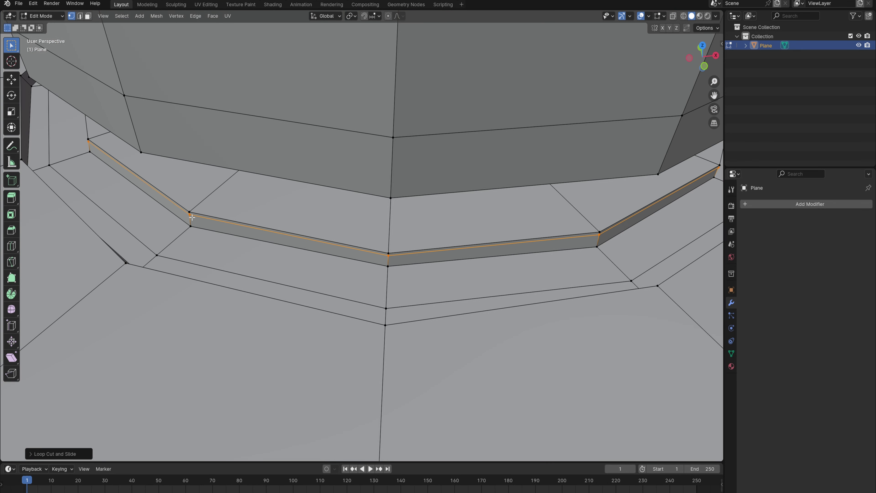
{"action": "left_click", "coordinate": [191, 219]}
{"action": "scroll", "coordinate": [205, 245], "scroll_direction": "down", "scroll_amount": 8}
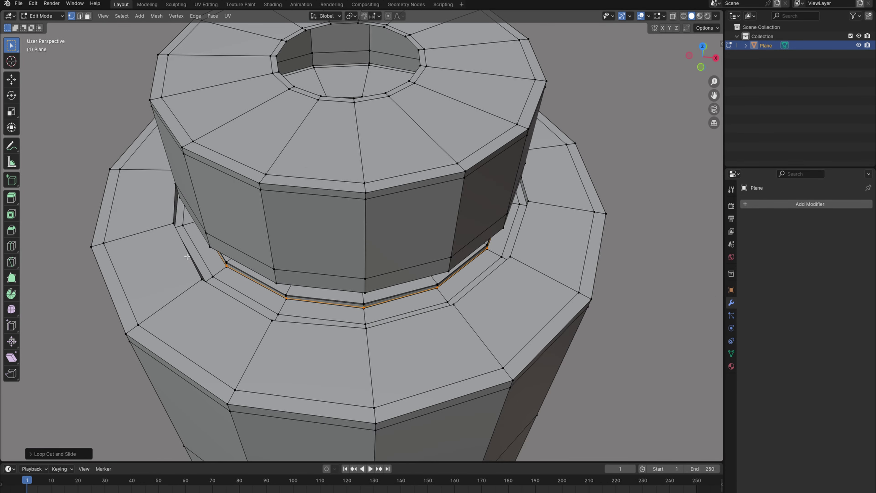
Step: Add full-ring supporting edge loops near the bottom and top of the groove's outer wall
{"action": "middle_click_drag", "start_coordinate": [187, 256], "coordinate": [185, 252]}
{"action": "scroll", "coordinate": [182, 249], "scroll_direction": "up", "scroll_amount": 8}
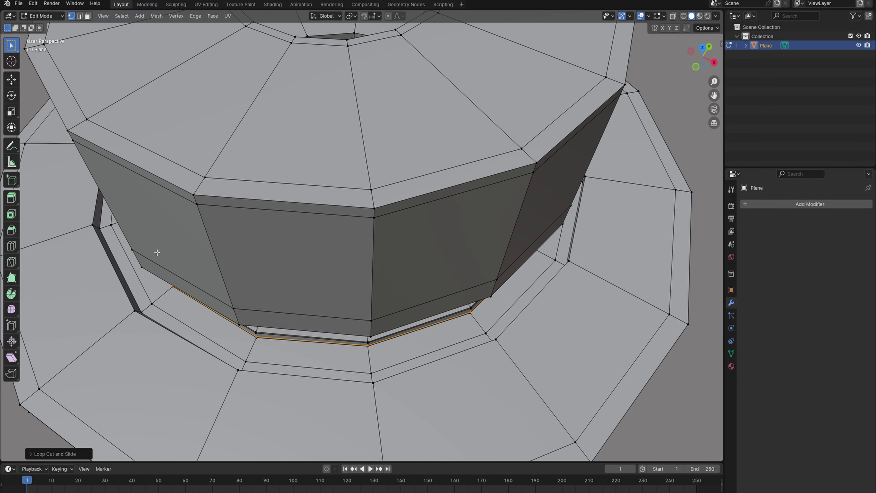
{"action": "middle_click_drag", "start_coordinate": [157, 252], "coordinate": [139, 260]}
{"action": "key", "text": "ctrl+r"}
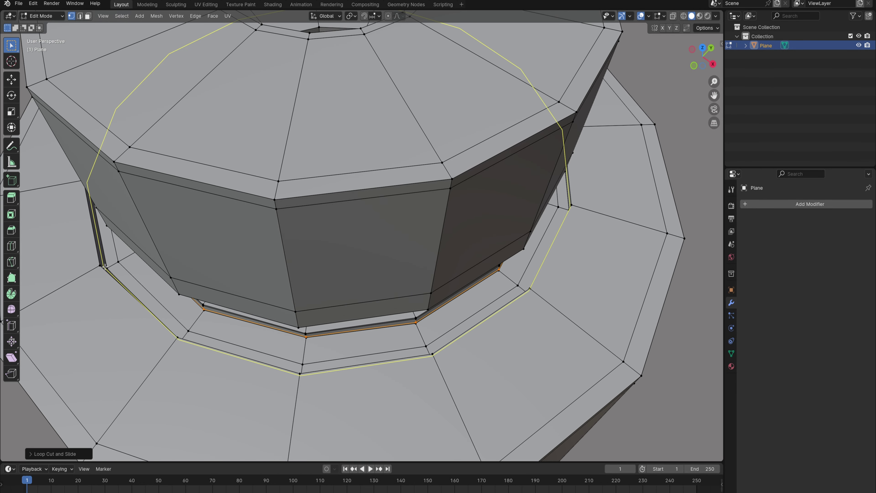
{"action": "left_click", "coordinate": [107, 267]}
{"action": "left_click", "coordinate": [103, 268]}
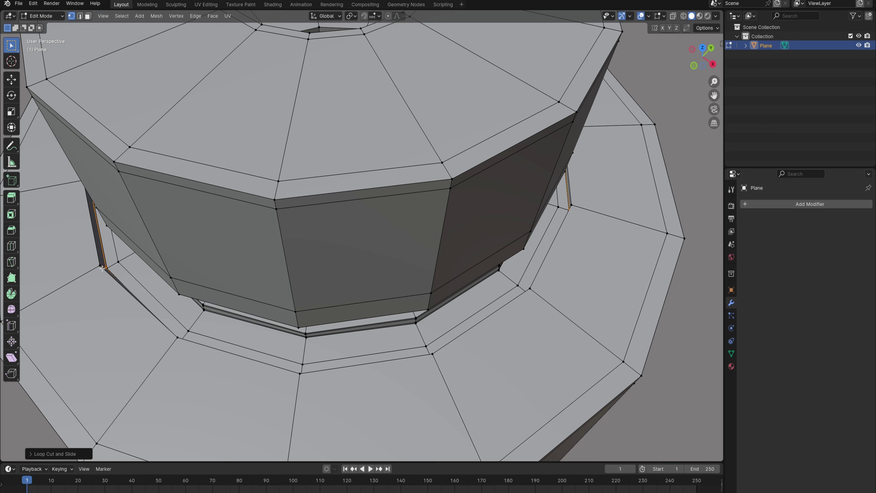
{"action": "key", "text": "ctrl+r"}
{"action": "left_click", "coordinate": [102, 264]}
{"action": "left_click", "coordinate": [102, 265]}
Step: Move the newly added upper support loop on the groove's outer wall slightly upward along Z
{"action": "key", "text": "g"}
{"action": "key", "text": "z"}
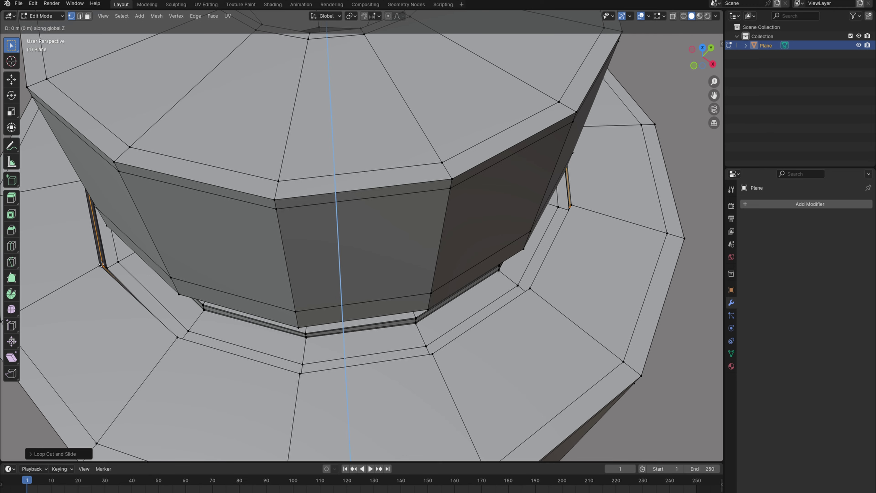
{"action": "left_click", "coordinate": [105, 263]}
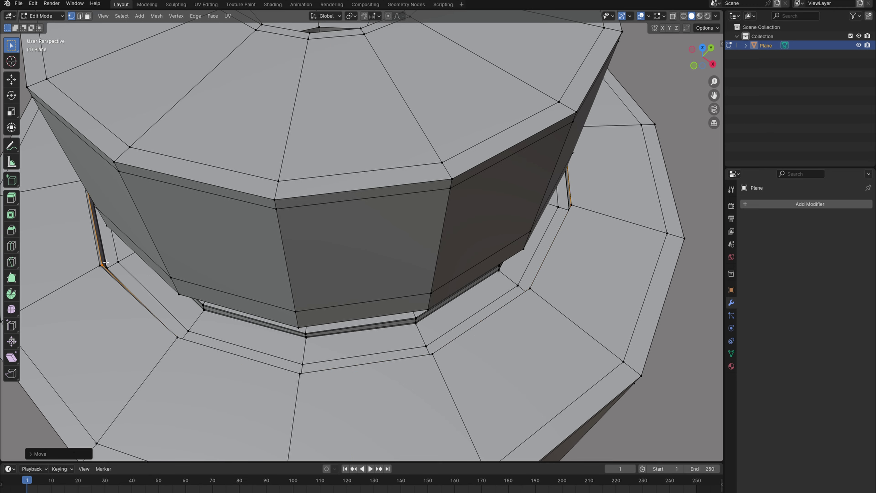
Step: Select the open edge loop at the bottle's base and fill it with a face
{"action": "scroll", "coordinate": [114, 262], "scroll_direction": "down", "scroll_amount": 5}
{"action": "middle_click_drag", "start_coordinate": [127, 260], "coordinate": [198, 208]}
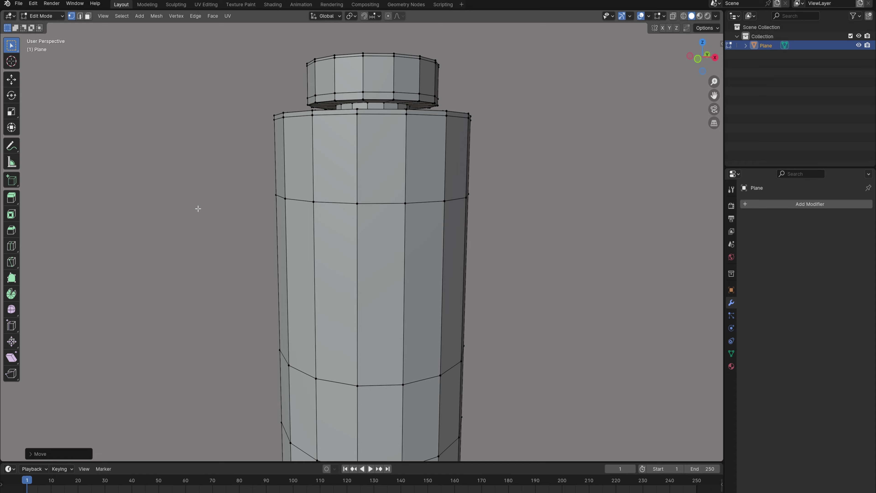
{"action": "scroll", "coordinate": [255, 249], "scroll_direction": "down", "scroll_amount": 2}
{"action": "middle_click_drag", "start_coordinate": [255, 248], "coordinate": [268, 246], "text": "shift"}
{"action": "key", "text": "KP_1"}
{"action": "middle_click_drag", "start_coordinate": [305, 283], "coordinate": [313, 194]}
{"action": "scroll", "coordinate": [173, 112], "scroll_direction": "up", "scroll_amount": 3}
{"action": "left_click", "coordinate": [81, 17]}
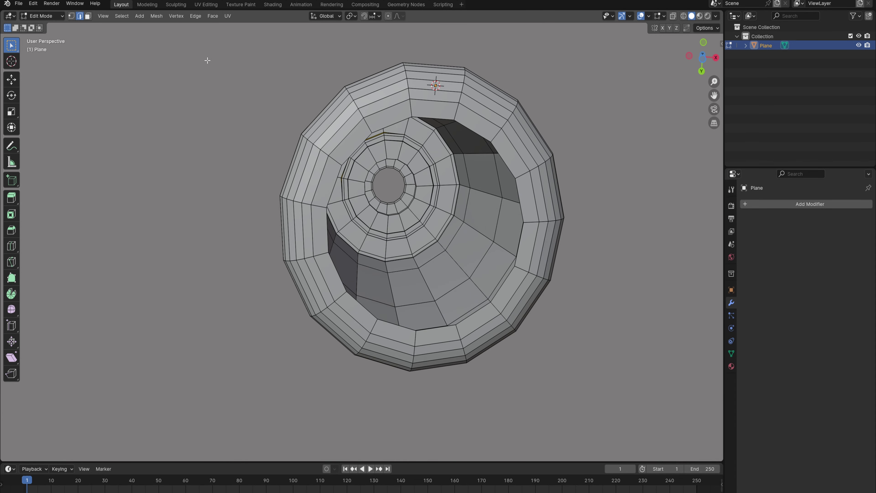
{"action": "left_click", "coordinate": [381, 126], "text": "alt"}
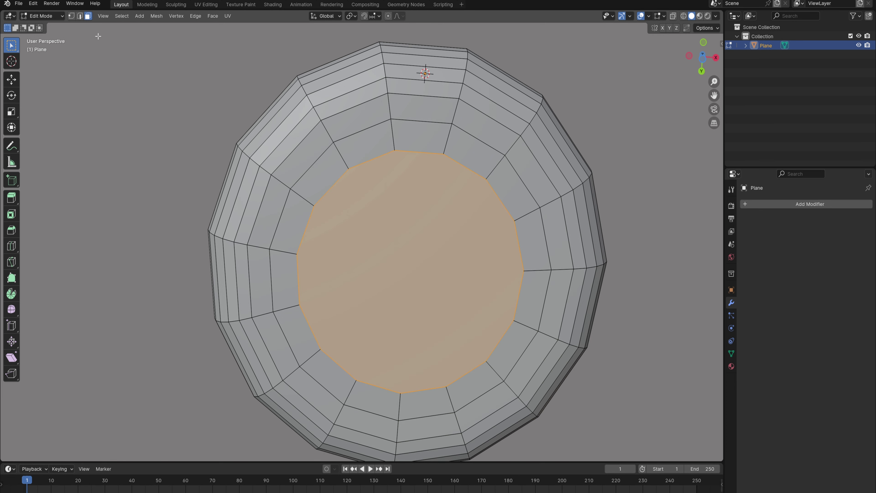
Step: Inset the base face by about 0.87 m and again by about 1.2 m, and poke the remaining center face
{"action": "left_click", "coordinate": [359, 201]}
{"action": "key", "text": "i"}
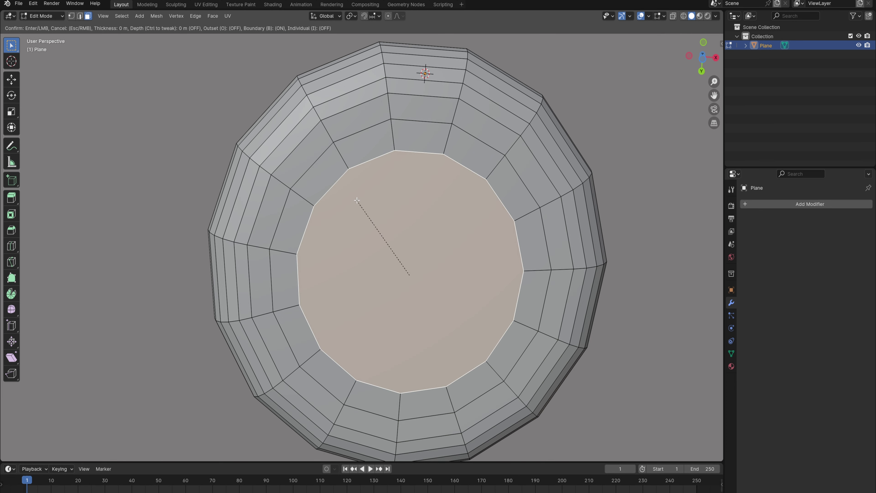
{"action": "left_click", "coordinate": [387, 208]}
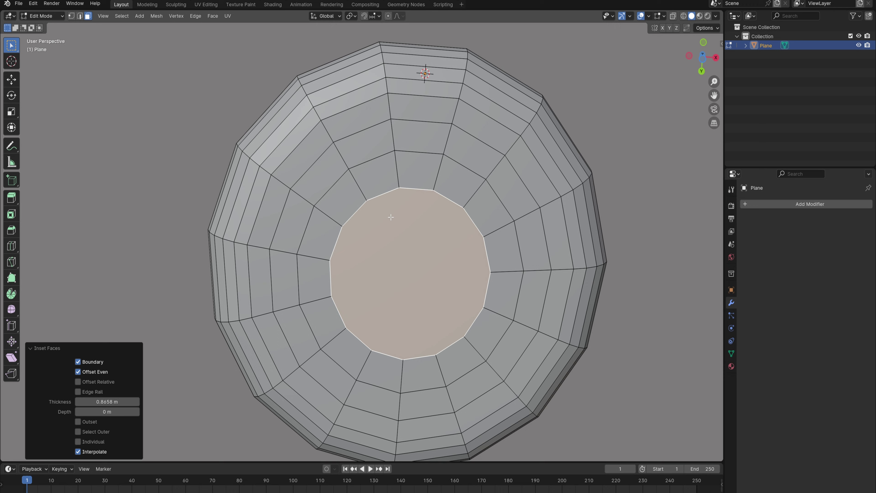
{"action": "key", "text": "i"}
{"action": "left_click", "coordinate": [403, 228]}
{"action": "right_click", "coordinate": [379, 280]}
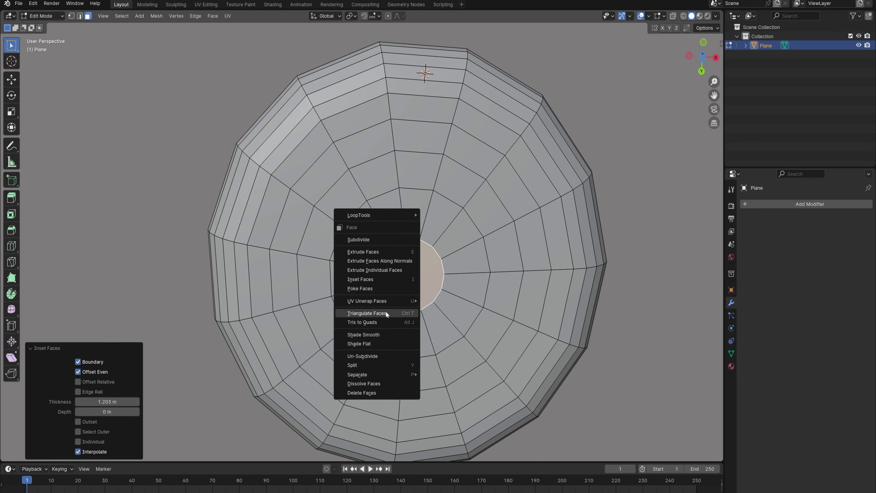
{"action": "left_click", "coordinate": [380, 290]}
Step: Select the full horizontal edge ring below the shoulder in wireframe and bevel it about 0.42 m with one segment
{"action": "scroll", "coordinate": [380, 291], "scroll_direction": "down", "scroll_amount": 5}
{"action": "mouse_move", "coordinate": [380, 291]}
{"action": "middle_mouse_down"}
{"action": "mouse_move", "coordinate": [386, 312]}
{"action": "mouse_move", "coordinate": [378, 280]}
{"action": "middle_mouse_up"}
{"action": "key", "text": "KP_1"}
{"action": "scroll", "coordinate": [379, 232], "scroll_direction": "up", "scroll_amount": 5}
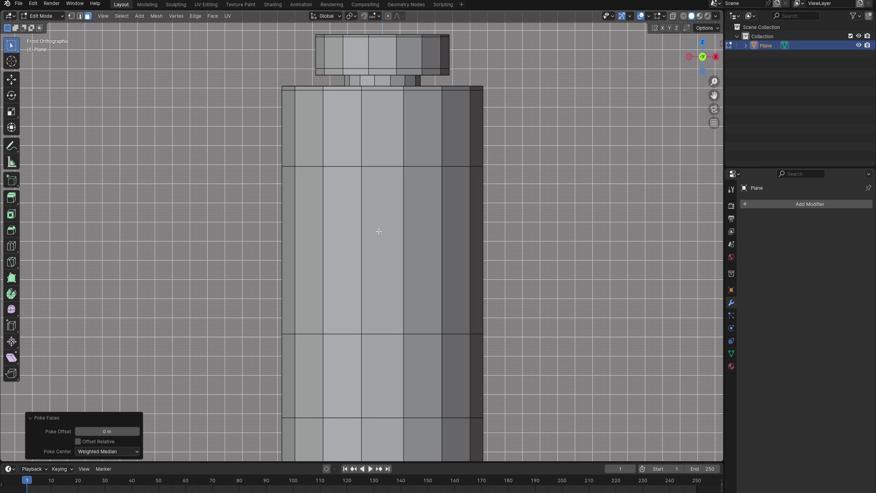
{"action": "left_click", "coordinate": [80, 16]}
{"action": "key", "text": "shift+z"}
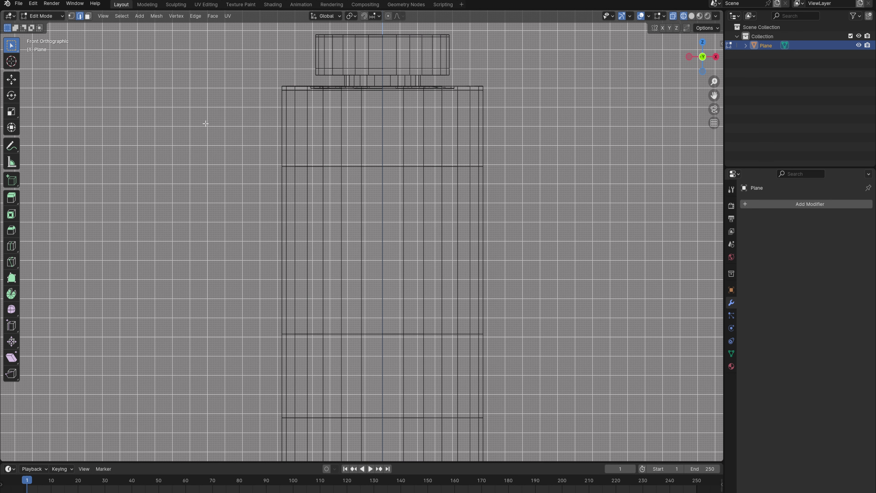
{"action": "left_click", "coordinate": [71, 16]}
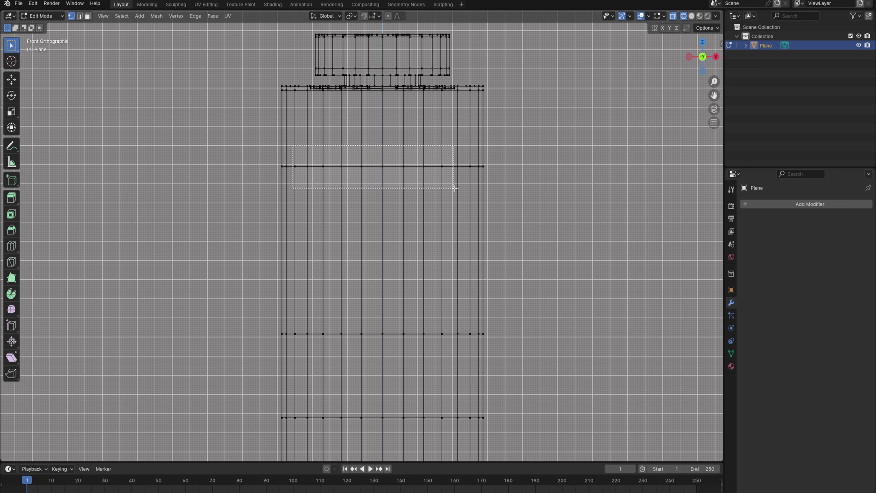
{"action": "left_click_drag", "start_coordinate": [472, 194], "coordinate": [472, 194]}
{"action": "scroll", "coordinate": [390, 167], "scroll_direction": "up", "scroll_amount": 2}
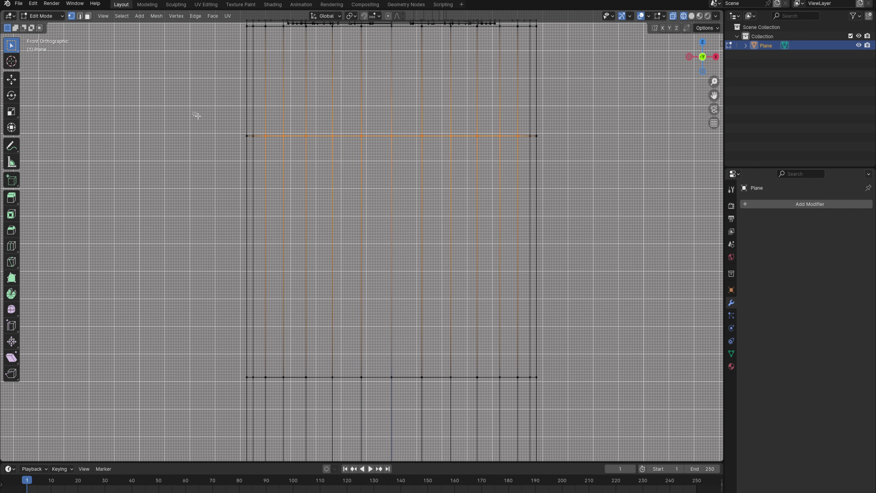
{"action": "left_click_drag", "start_coordinate": [196, 115], "coordinate": [585, 147]}
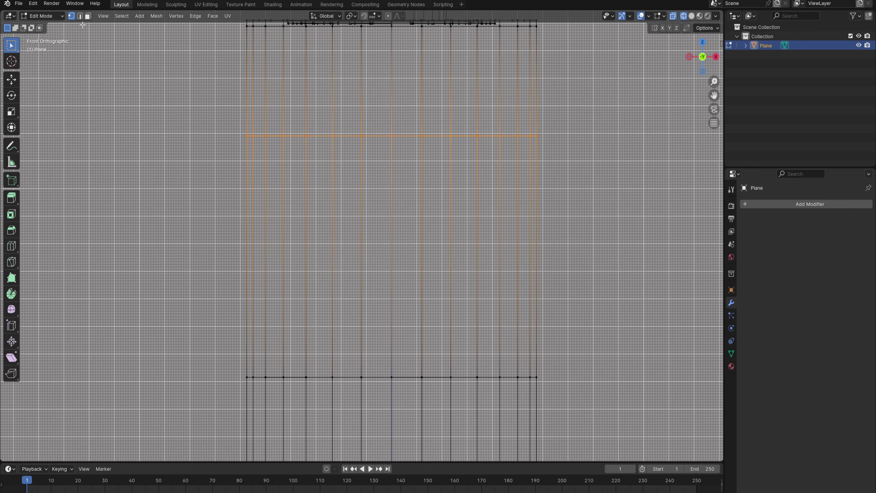
{"action": "left_click", "coordinate": [79, 16]}
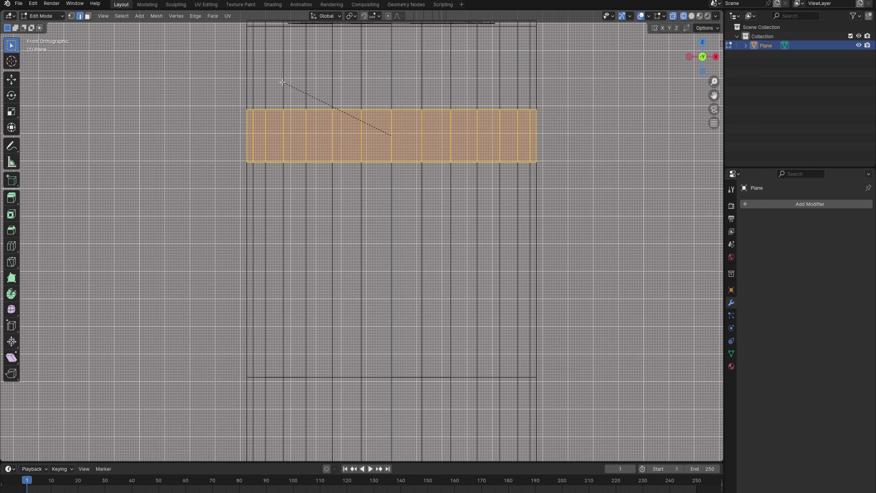
{"action": "left_click", "coordinate": [284, 99]}
Step: Narrow the beveled band by scaling its vertices along Z to about 0.41
{"action": "scroll", "coordinate": [338, 150], "scroll_direction": "up", "scroll_amount": 1}
{"action": "middle_click_drag", "start_coordinate": [337, 149], "coordinate": [337, 154], "text": "shift"}
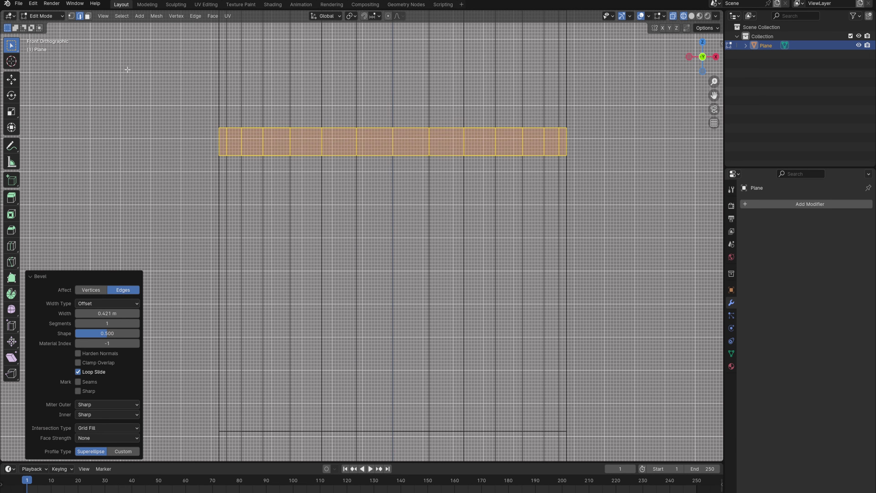
{"action": "key", "text": "1"}
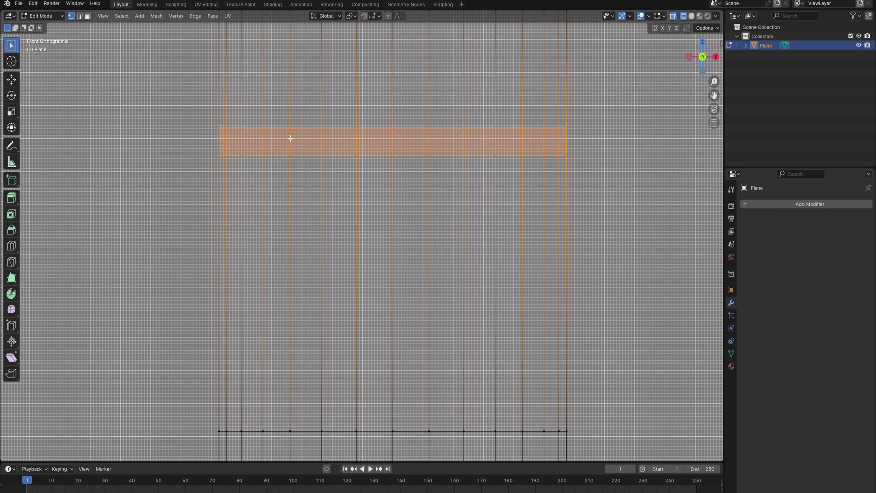
{"action": "key", "text": "s"}
{"action": "key", "text": "z"}
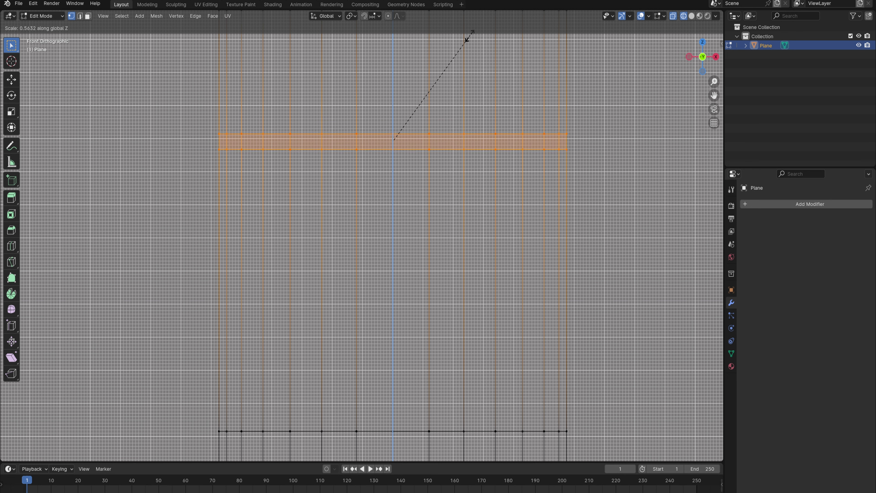
{"action": "left_click", "coordinate": [450, 64]}
Step: Try to arch the band by raising its inner vertices about 0.6 m and a narrower central group about 0.38 m along Z
{"action": "middle_click_drag", "start_coordinate": [383, 129], "coordinate": [382, 161], "text": "shift"}
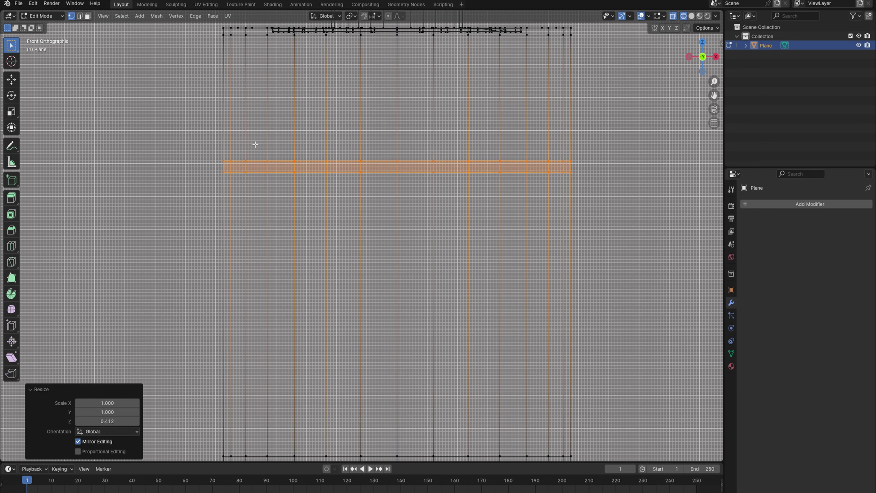
{"action": "left_click_drag", "start_coordinate": [540, 195], "coordinate": [554, 196]}
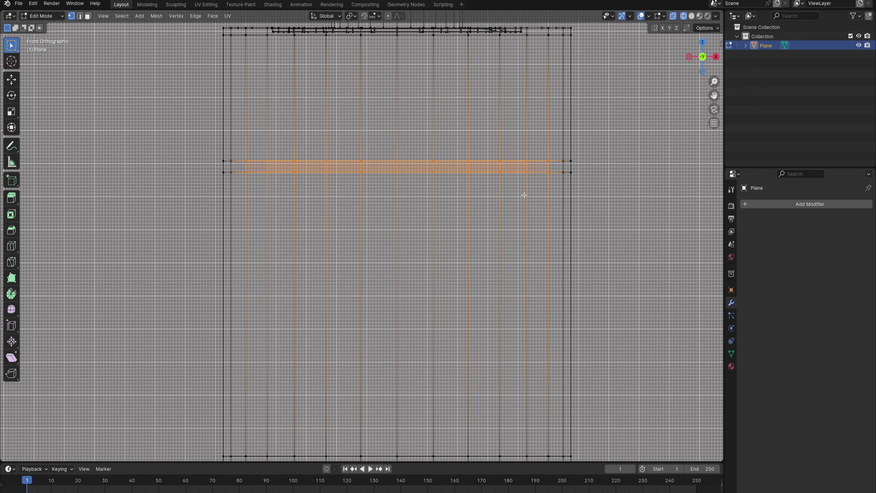
{"action": "key", "text": "g"}
{"action": "key", "text": "z"}
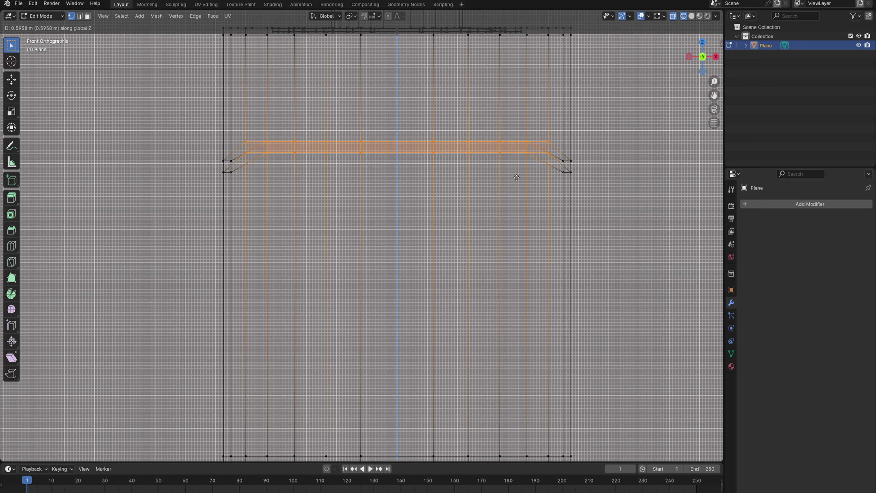
{"action": "left_click", "coordinate": [516, 176]}
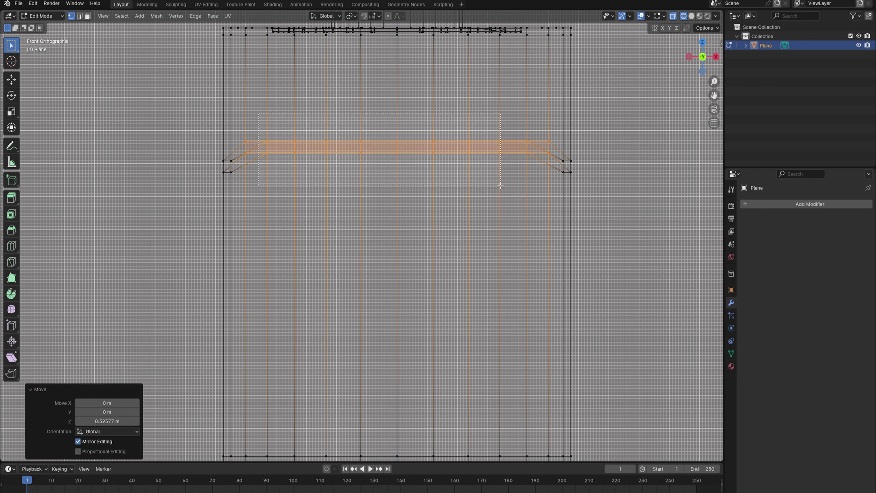
{"action": "left_click_drag", "start_coordinate": [501, 185], "coordinate": [500, 186]}
{"action": "key", "text": "g"}
{"action": "key", "text": "z"}
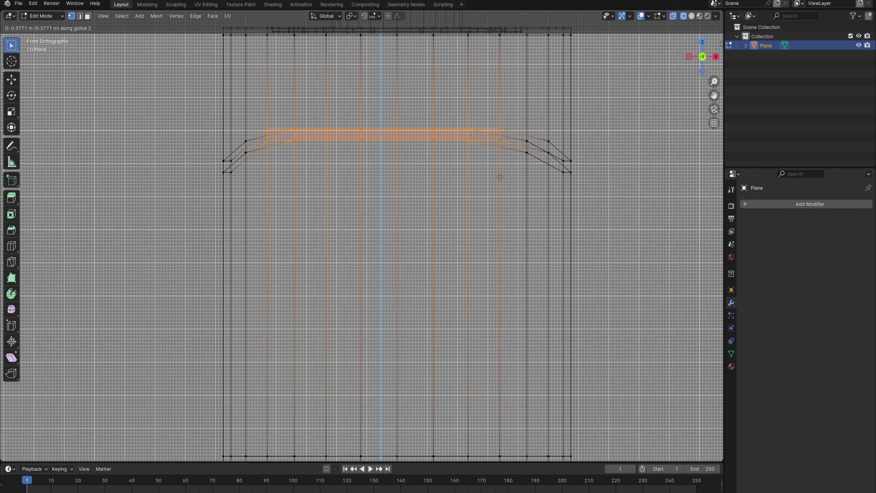
{"action": "left_click", "coordinate": [501, 177]}
{"action": "scroll", "coordinate": [502, 176], "scroll_direction": "up", "scroll_amount": 3}
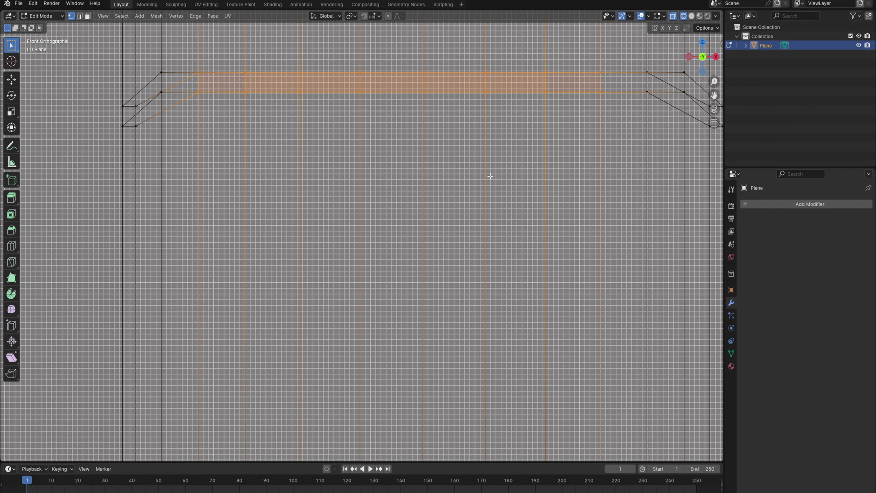
{"action": "middle_click_drag", "start_coordinate": [490, 176], "coordinate": [477, 228], "text": "shift"}
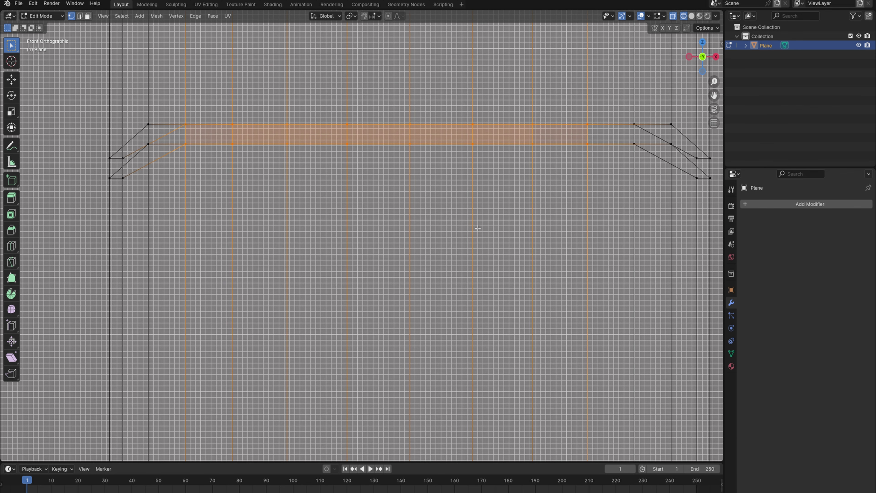
Step: Hide the viewport grid and undo the vertex lifts on the band
{"action": "left_click", "coordinate": [646, 18]}
{"action": "left_click", "coordinate": [599, 60]}
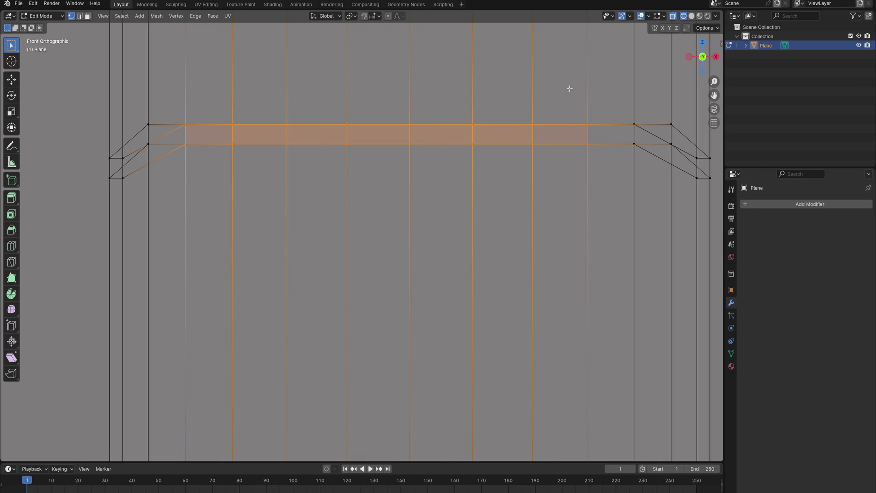
{"action": "key", "text": "ctrl+z"}
{"action": "key", "text": "ctrl+z"}
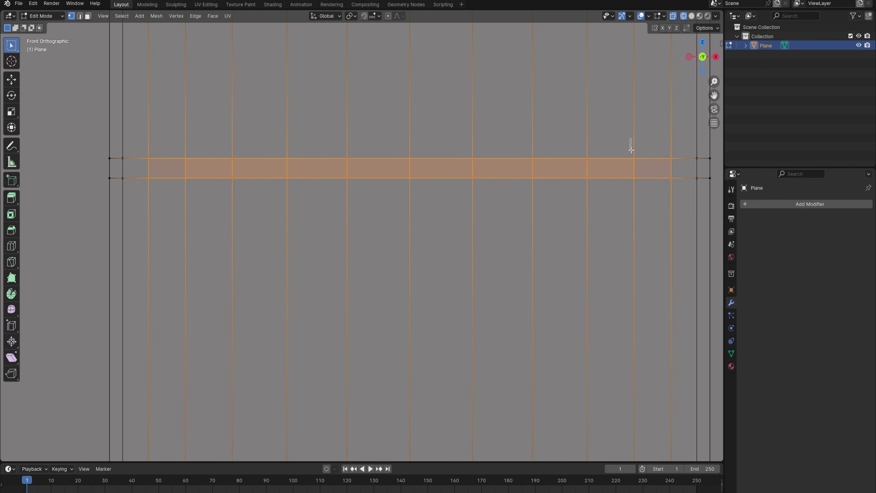
Step: Raise the band's vertices inside its outermost columns along Z, and lift the next narrower group further to start an arch
{"action": "left_click_drag", "start_coordinate": [631, 150], "coordinate": [682, 222]}
{"action": "left_click_drag", "start_coordinate": [138, 148], "coordinate": [616, 234], "text": "shift"}
{"action": "key", "text": "g"}
{"action": "key", "text": "z"}
{"action": "left_click", "coordinate": [239, 114]}
{"action": "left_click_drag", "start_coordinate": [169, 85], "coordinate": [605, 190]}
{"action": "key", "text": "g"}
{"action": "key", "text": "z"}
{"action": "left_click", "coordinate": [589, 145]}
Step: Build up the arch by raising two progressively narrower central groups of the band's vertices along Z
{"action": "middle_click_drag", "start_coordinate": [589, 145], "coordinate": [587, 234], "text": "shift"}
{"action": "left_click_drag", "start_coordinate": [219, 125], "coordinate": [538, 217]}
{"action": "key", "text": "g"}
{"action": "key", "text": "z"}
{"action": "left_click", "coordinate": [532, 186]}
{"action": "left_click_drag", "start_coordinate": [278, 92], "coordinate": [495, 140]}
{"action": "key", "text": "g"}
{"action": "key", "text": "z"}
{"action": "left_click", "coordinate": [495, 141]}
Step: Return to solid shading and raise the band's vertices on the central column about 0.21 m along Z to peak the arch
{"action": "left_click_drag", "start_coordinate": [327, 64], "coordinate": [456, 133]}
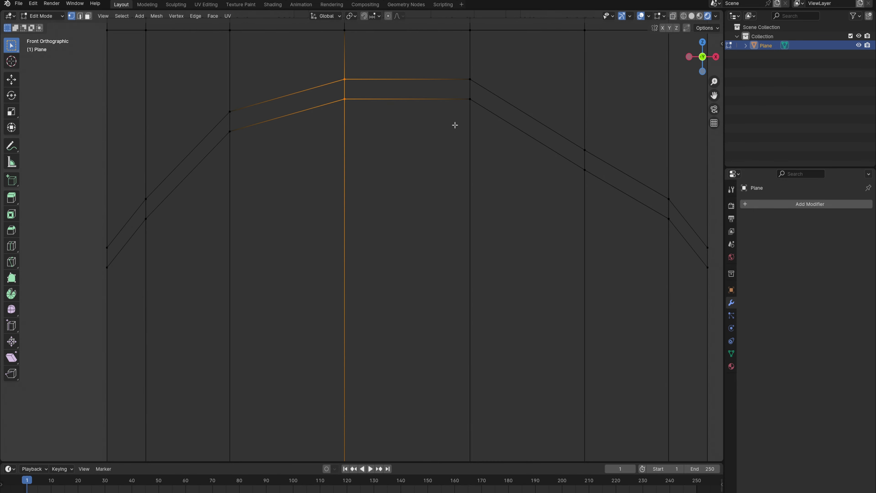
{"action": "key", "text": "z"}
{"action": "key", "text": "g"}
{"action": "key", "text": "z"}
{"action": "left_click", "coordinate": [436, 126]}
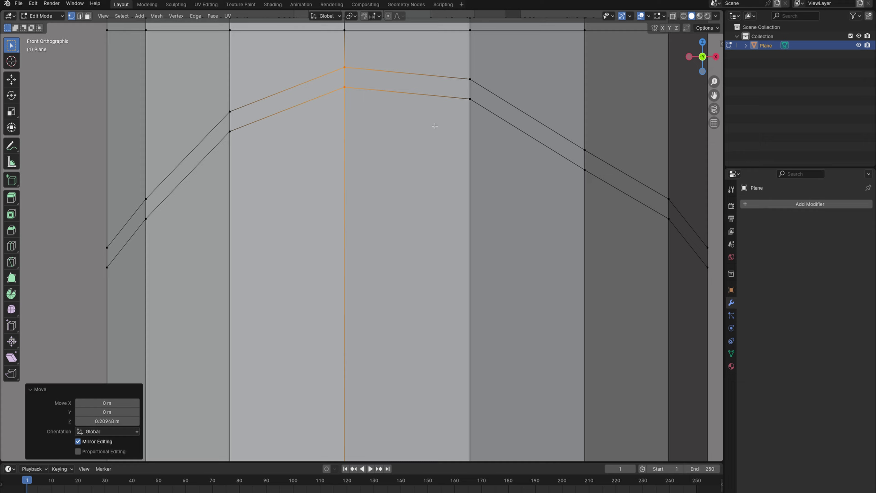
Step: From the right view with X-ray on, raise the four middle vertex columns of the band's dip about 1.8 m along Z
{"action": "scroll", "coordinate": [436, 125], "scroll_direction": "down", "scroll_amount": 4}
{"action": "mouse_move", "coordinate": [399, 180]}
{"action": "middle_mouse_down"}
{"action": "mouse_move", "coordinate": [443, 200]}
{"action": "mouse_move", "coordinate": [578, 210]}
{"action": "middle_mouse_up"}
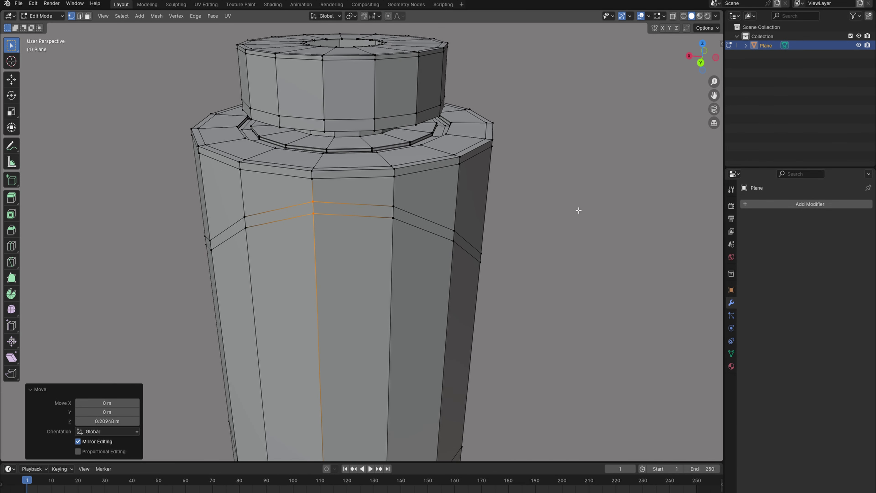
{"action": "scroll", "coordinate": [577, 209], "scroll_direction": "down", "scroll_amount": 2}
{"action": "middle_click_drag", "start_coordinate": [505, 229], "coordinate": [467, 224]}
{"action": "key", "text": "KP_3"}
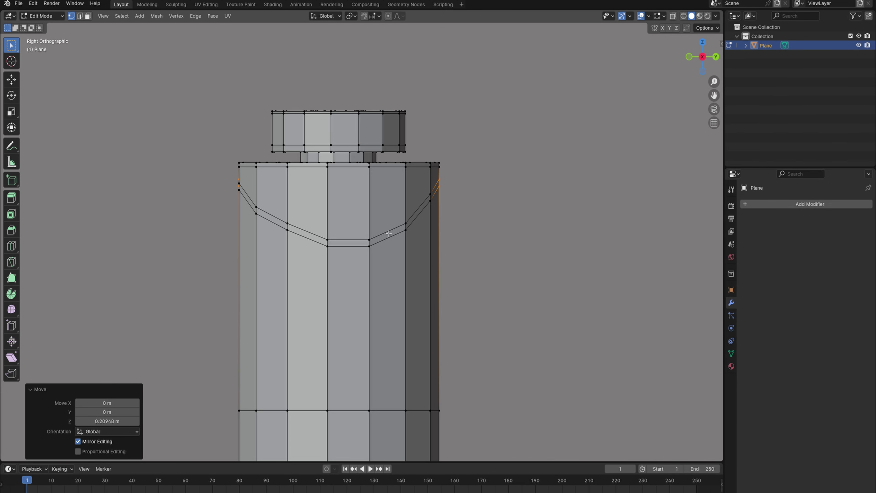
{"action": "scroll", "coordinate": [307, 233], "scroll_direction": "up", "scroll_amount": 3}
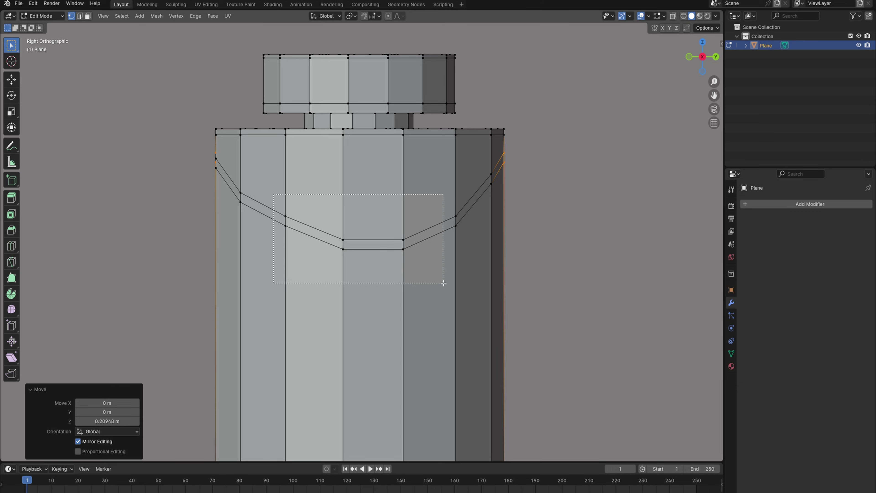
{"action": "left_click_drag", "start_coordinate": [443, 283], "coordinate": [449, 276]}
{"action": "key", "text": "alt+z"}
{"action": "left_click_drag", "start_coordinate": [273, 199], "coordinate": [460, 289]}
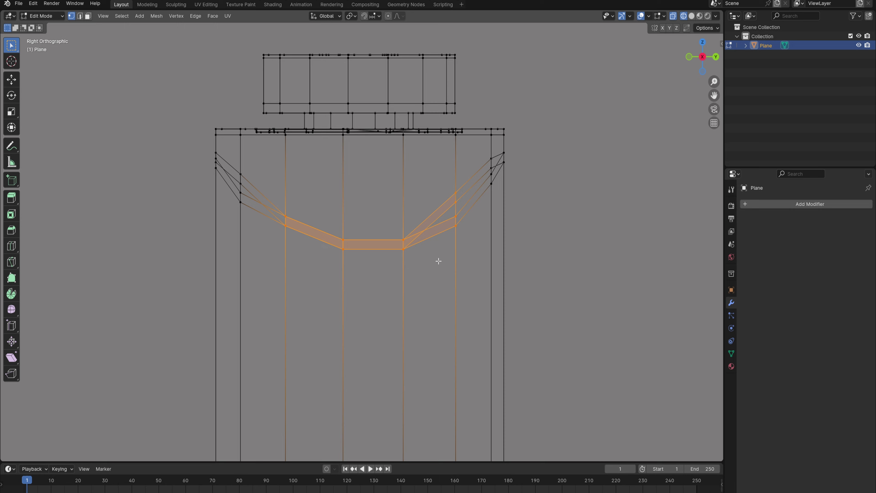
{"action": "key", "text": "g"}
{"action": "key", "text": "z"}
{"action": "left_click", "coordinate": [435, 211]}
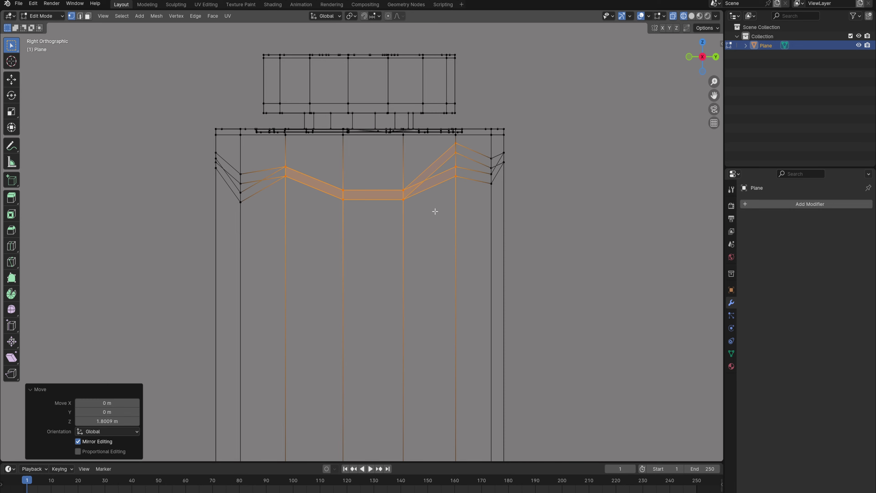
Step: Raise the band's vertices on the two central columns about 1.68 m along Z to peak the arch, and return to solid shading
{"action": "scroll", "coordinate": [397, 212], "scroll_direction": "up", "scroll_amount": 2, "text": "shift"}
{"action": "left_click_drag", "start_coordinate": [311, 183], "coordinate": [458, 286]}
{"action": "scroll", "coordinate": [384, 242], "scroll_direction": "up", "scroll_amount": 4}
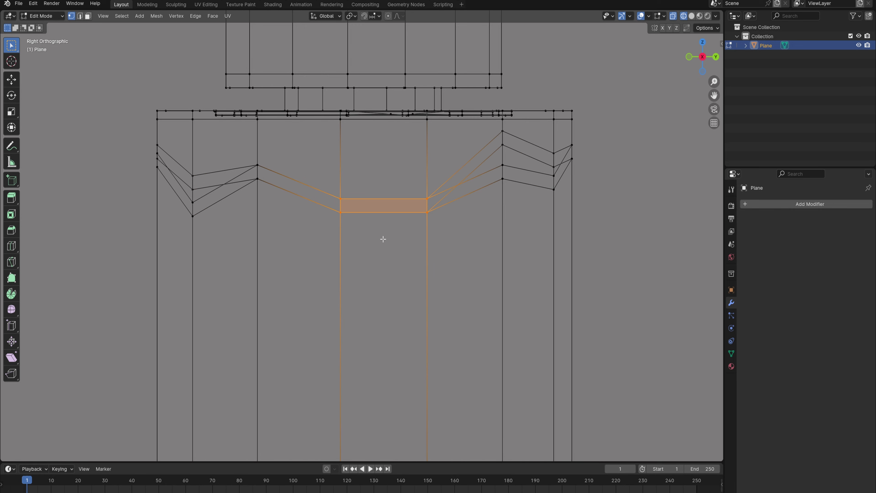
{"action": "key", "text": "g"}
{"action": "key", "text": "z"}
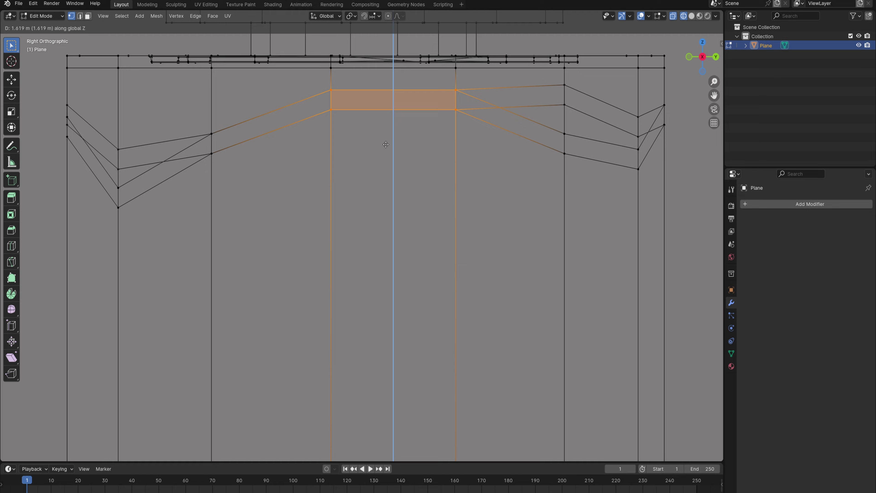
{"action": "left_click", "coordinate": [388, 141]}
{"action": "key", "text": "shift+z"}
{"action": "scroll", "coordinate": [366, 210], "scroll_direction": "down", "scroll_amount": 4}
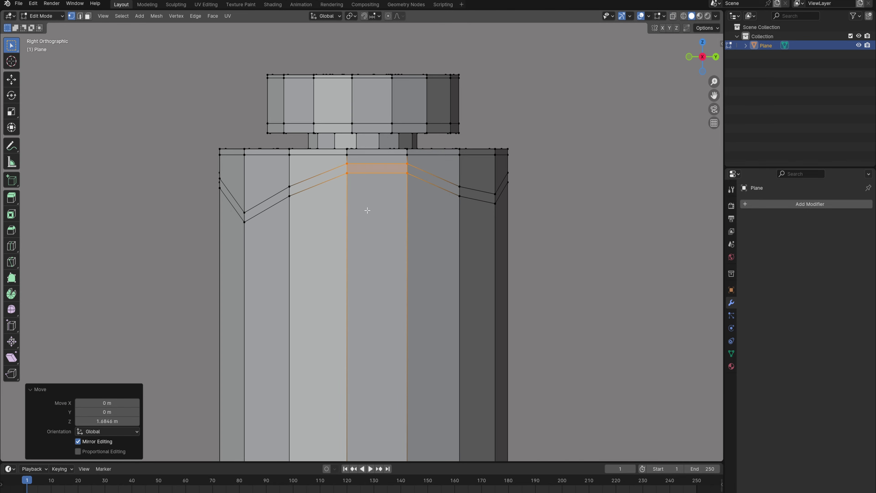
Step: From the front view in wireframe, raise the band's vertices on the central column and its right-hand neighbour about 0.33 m along Z
{"action": "middle_click_drag", "start_coordinate": [376, 231], "coordinate": [541, 267]}
{"action": "scroll", "coordinate": [333, 231], "scroll_direction": "up", "scroll_amount": 4}
{"action": "key", "text": "KP_1"}
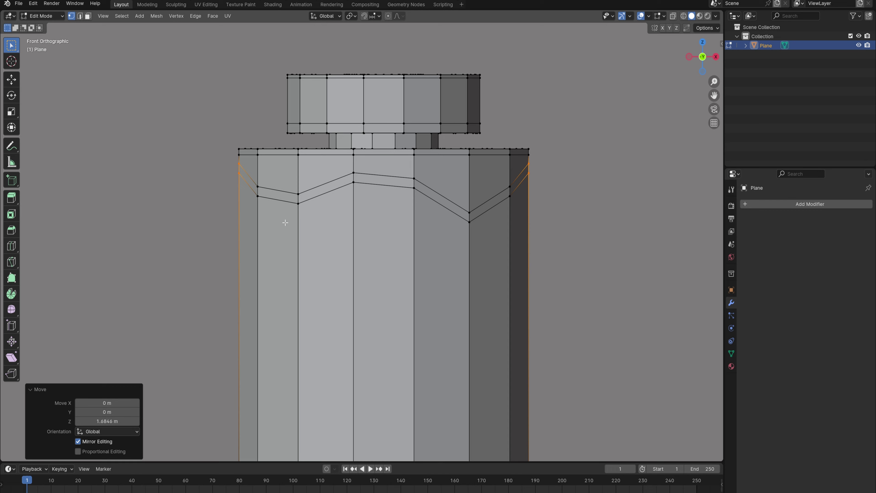
{"action": "left_click_drag", "start_coordinate": [394, 163], "coordinate": [436, 211]}
{"action": "key", "text": "z"}
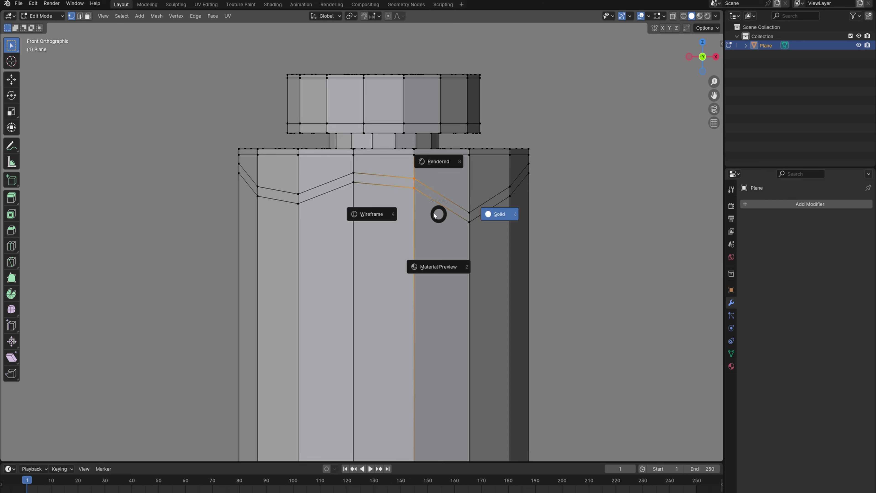
{"action": "left_click", "coordinate": [375, 218]}
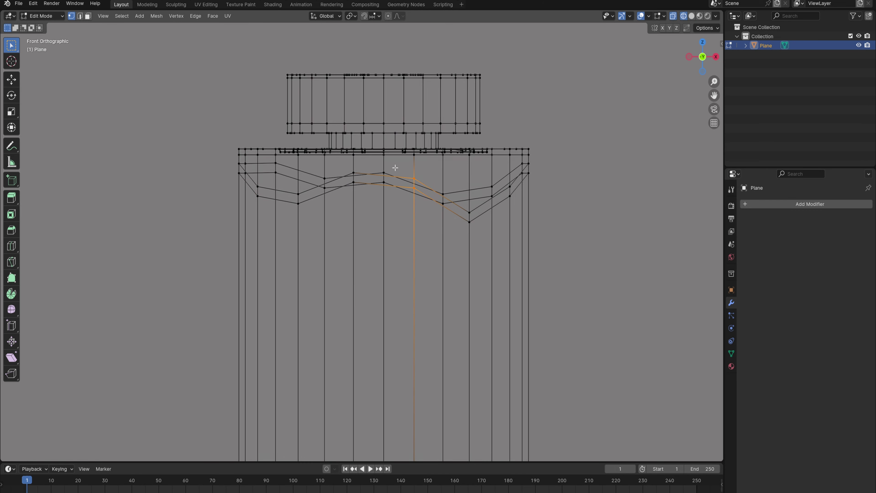
{"action": "left_click", "coordinate": [378, 167], "text": "alt+shift"}
{"action": "key", "text": "g"}
{"action": "key", "text": "z"}
{"action": "left_click", "coordinate": [408, 204]}
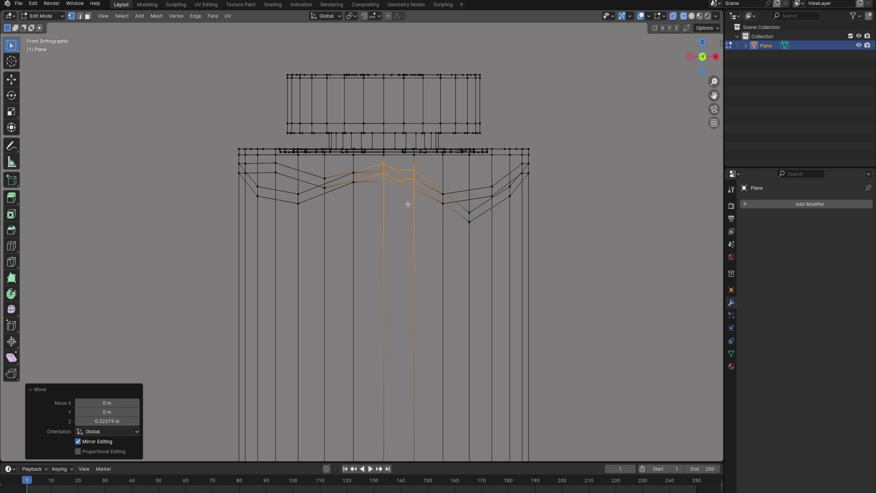
Step: Raise the band's vertices on two front columns left of the centre about 0.11 m along Z, and return to solid shading
{"action": "left_click", "coordinate": [353, 195], "text": "alt"}
{"action": "left_click", "coordinate": [298, 218], "text": "alt+shift"}
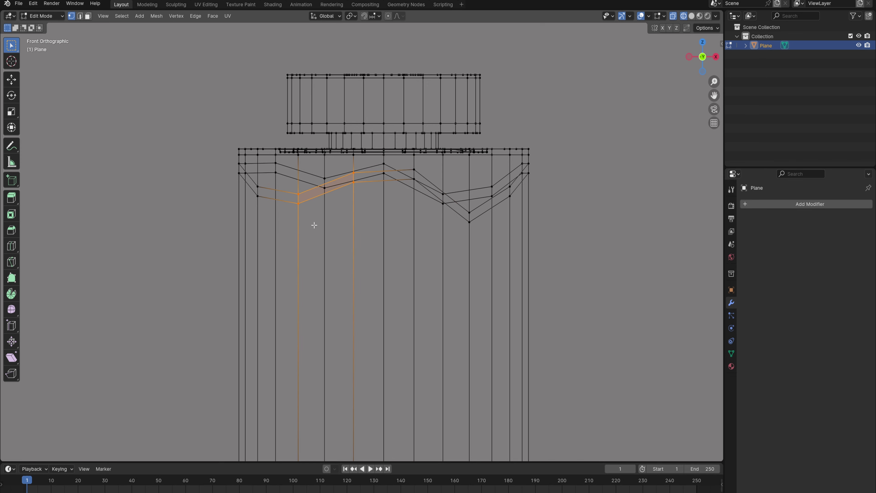
{"action": "key", "text": "g"}
{"action": "key", "text": "z"}
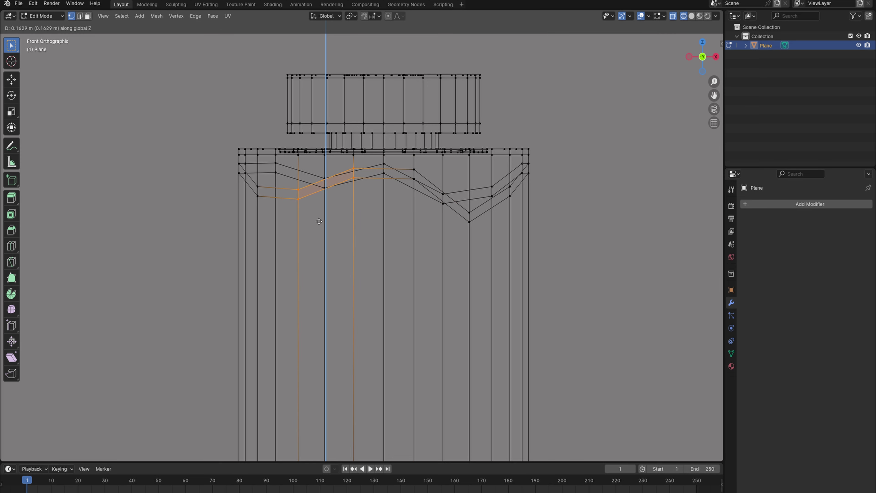
{"action": "left_click", "coordinate": [320, 223]}
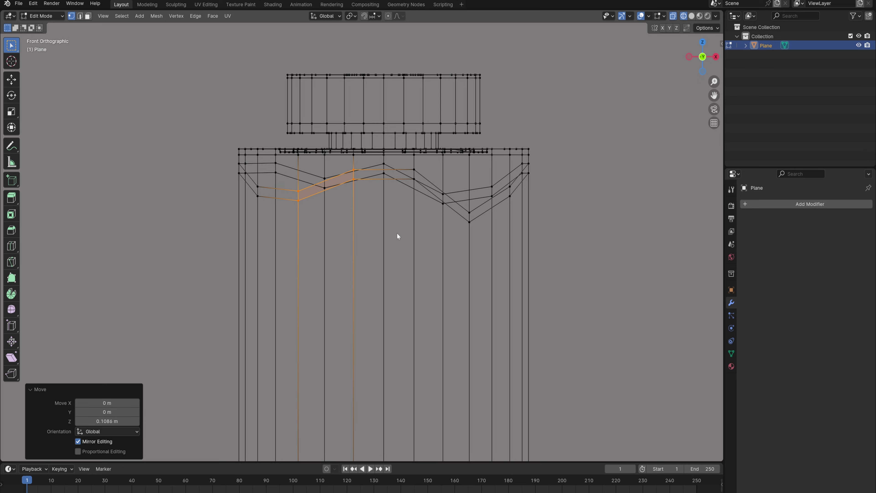
{"action": "key", "text": "shift+z"}
{"action": "mouse_move", "coordinate": [417, 244]}
{"action": "middle_mouse_down"}
{"action": "mouse_move", "coordinate": [432, 268]}
{"action": "mouse_move", "coordinate": [463, 274]}
{"action": "middle_mouse_up"}
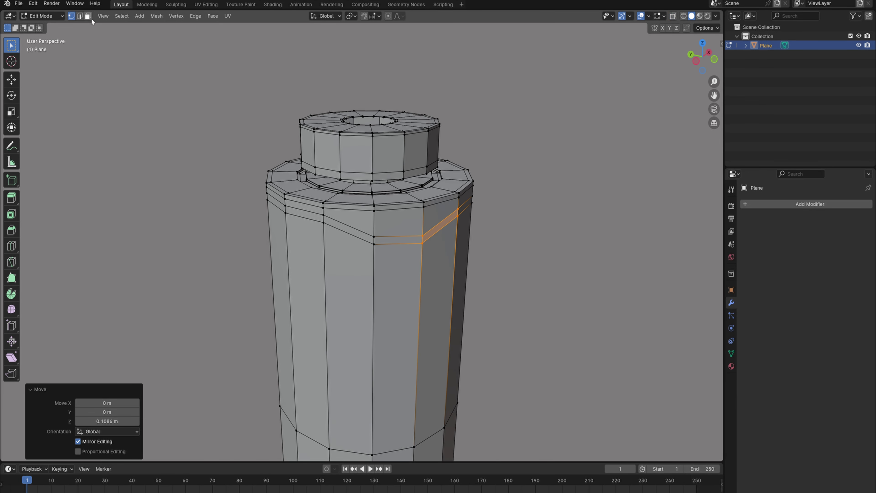
Step: In face mode, select the wavy band's faces all the way around the body using shortest-path picks
{"action": "left_click", "coordinate": [90, 18]}
{"action": "key", "text": "KP_3"}
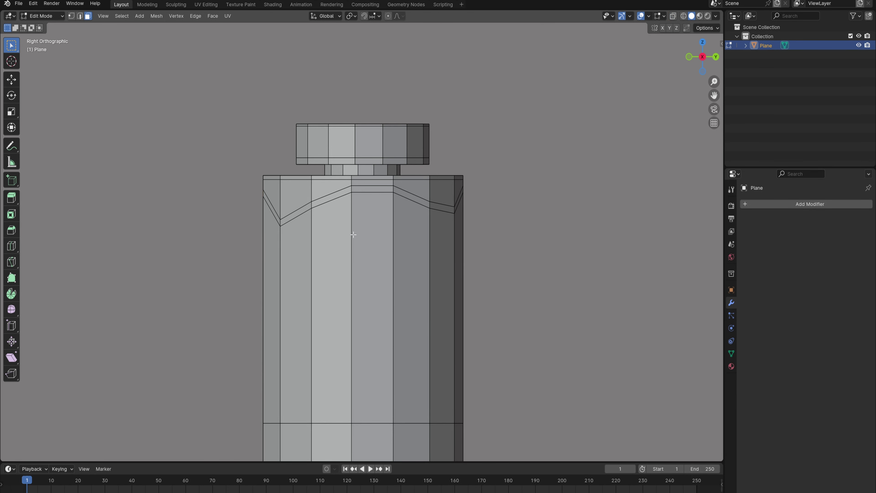
{"action": "left_click", "coordinate": [279, 198], "text": "ctrl+shift"}
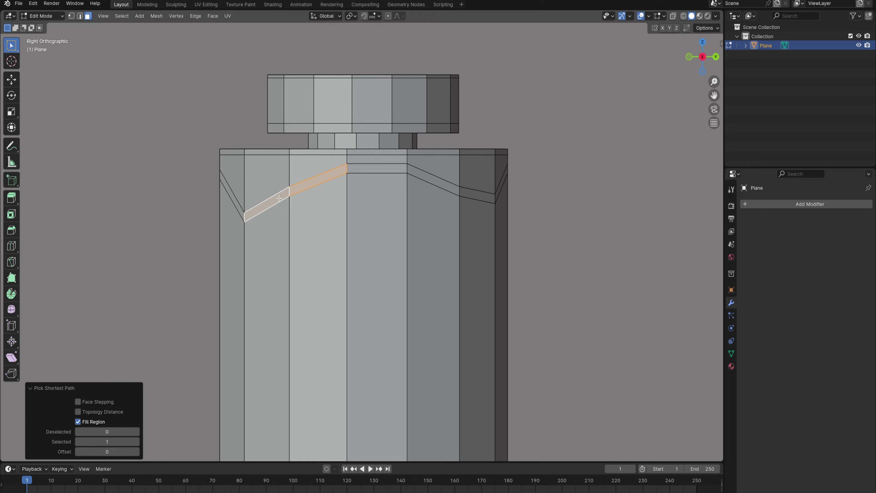
{"action": "left_click", "coordinate": [491, 201], "text": "ctrl+shift"}
{"action": "middle_click_drag", "start_coordinate": [496, 201], "coordinate": [364, 252]}
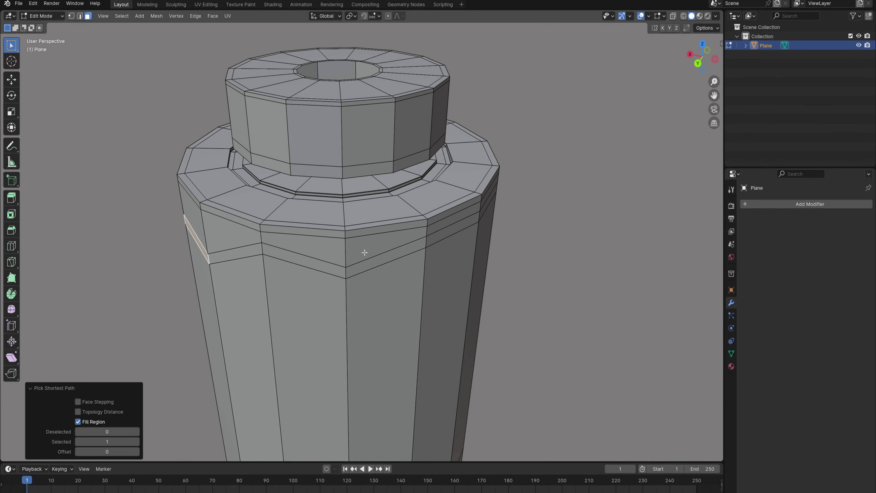
{"action": "left_click", "coordinate": [382, 266], "text": "ctrl+shift"}
{"action": "middle_click_drag", "start_coordinate": [445, 265], "coordinate": [297, 272]}
{"action": "left_click", "coordinate": [348, 258], "text": "ctrl+shift"}
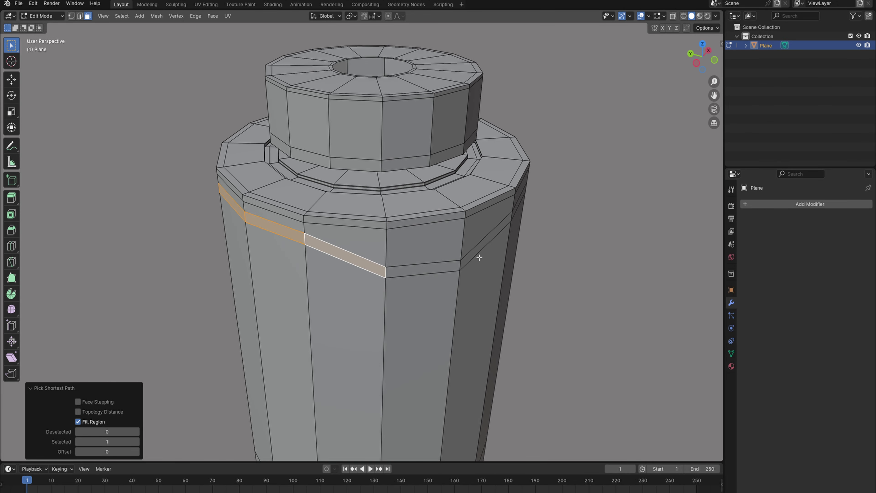
{"action": "middle_click_drag", "start_coordinate": [479, 256], "coordinate": [411, 268]}
{"action": "left_click", "coordinate": [404, 269], "text": "ctrl+shift"}
{"action": "scroll", "coordinate": [363, 292], "scroll_direction": "down", "scroll_amount": 2}
{"action": "middle_click_drag", "start_coordinate": [363, 291], "coordinate": [401, 204]}
Step: Try to extrude the band's faces inward along their normals with an offset of about 0.448 m
{"action": "right_click", "coordinate": [400, 204]}
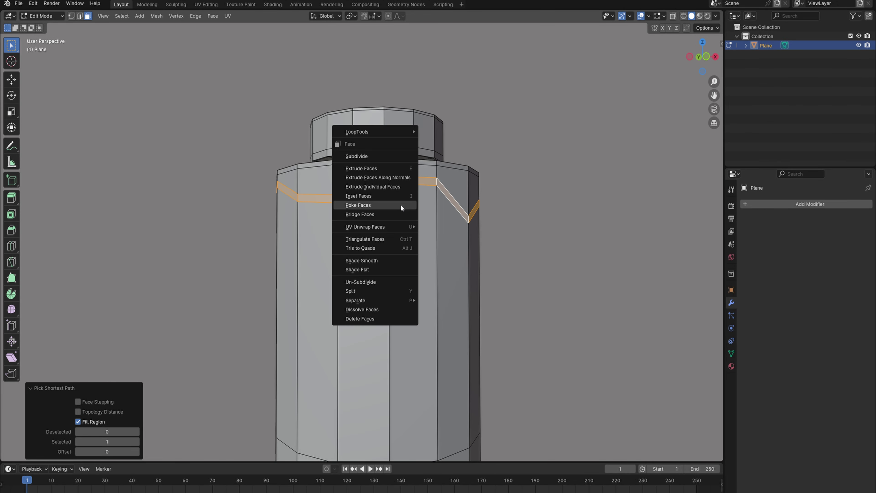
{"action": "left_click", "coordinate": [387, 180]}
{"action": "left_click", "coordinate": [384, 175]}
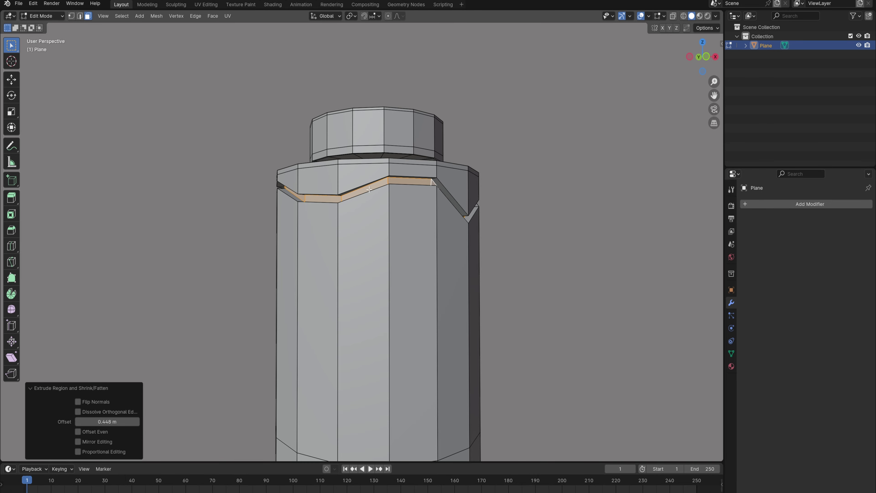
{"action": "middle_click_drag", "start_coordinate": [369, 190], "coordinate": [384, 230], "text": "shift"}
{"action": "scroll", "coordinate": [374, 247], "scroll_direction": "up", "scroll_amount": 5}
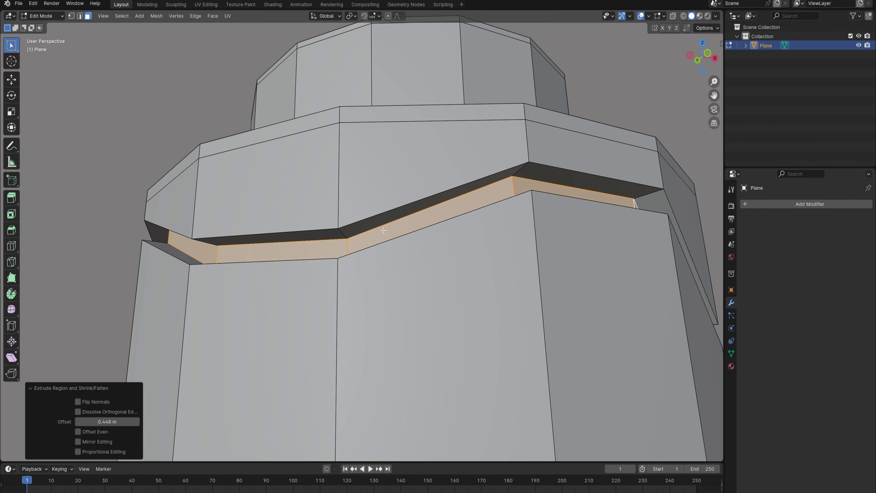
{"action": "key", "text": "ctrl+z"}
Step: Extrude the band's faces inward along their normals by about 0.159 m to form a wavy groove
{"action": "right_click", "coordinate": [390, 224]}
{"action": "left_click", "coordinate": [390, 224]}
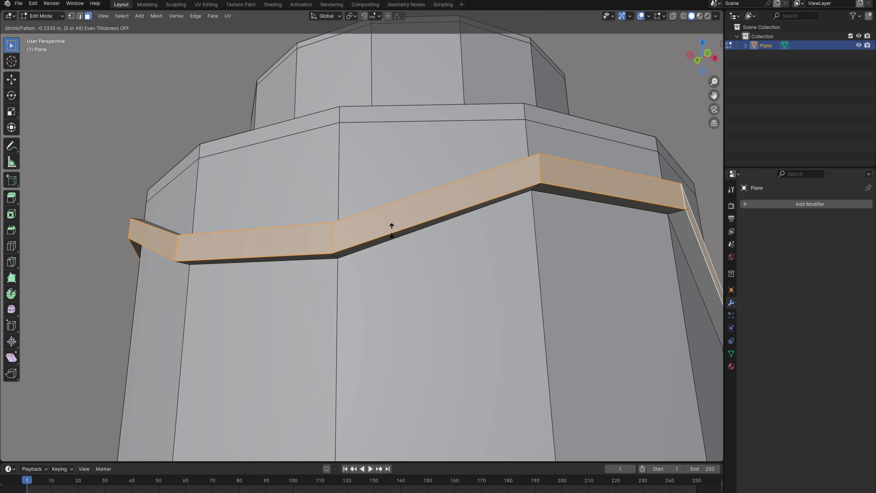
{"action": "left_click", "coordinate": [387, 221]}
Step: Add loop cuts near both edges of the groove's upper wall, factors 0.903 and -0.803, and one near the upper edge of its back wall
{"action": "key", "text": "ctrl+r"}
{"action": "left_click", "coordinate": [342, 232]}
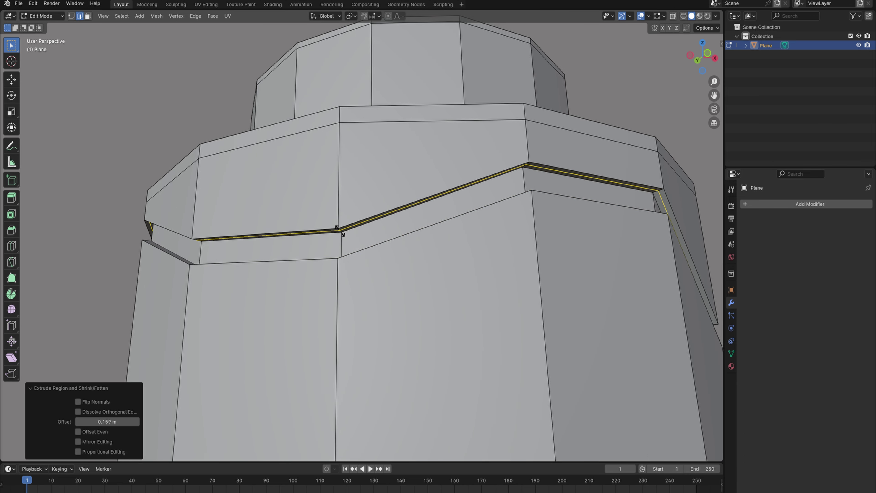
{"action": "left_click", "coordinate": [336, 225]}
{"action": "scroll", "coordinate": [335, 227], "scroll_direction": "up", "scroll_amount": 6}
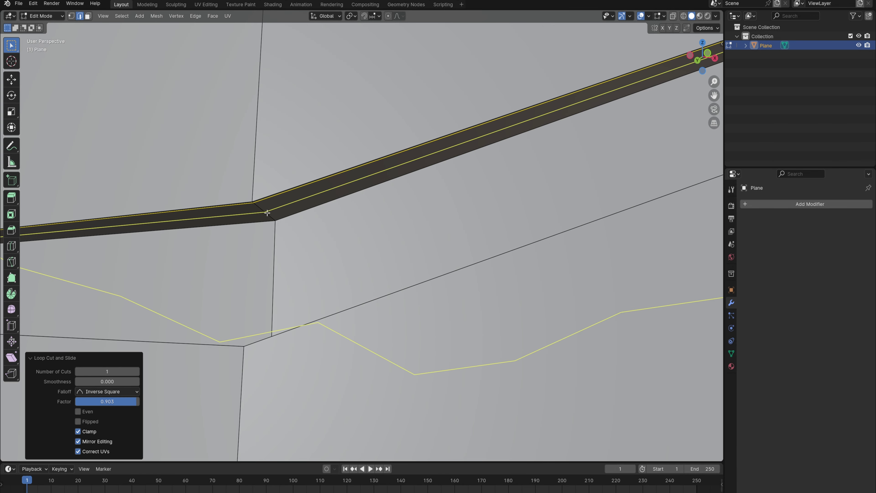
{"action": "key", "text": "g"}
{"action": "key", "text": "g"}
{"action": "left_click", "coordinate": [277, 218]}
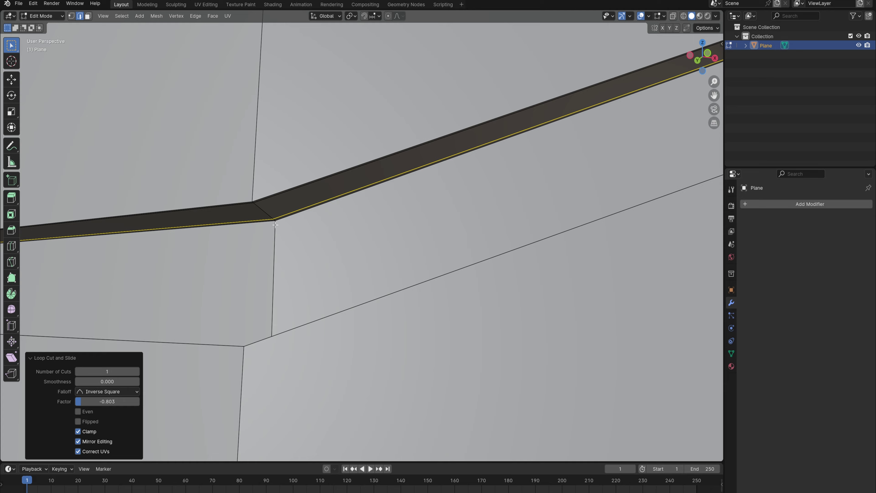
{"action": "key", "text": "g"}
{"action": "key", "text": "g"}
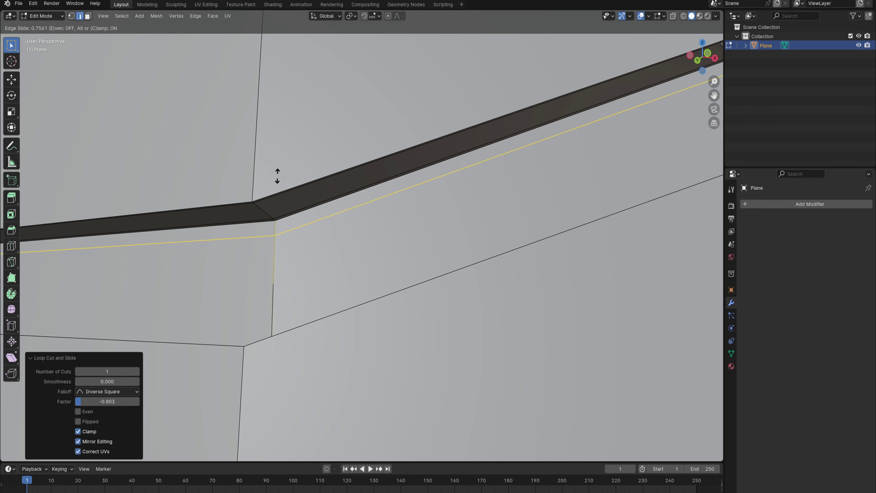
{"action": "left_click", "coordinate": [277, 201]}
Step: Add loop cuts close to the inner and outer edges of the groove's lower wall, with factors -0.803 and 0.731
{"action": "scroll", "coordinate": [279, 219], "scroll_direction": "down", "scroll_amount": 5}
{"action": "middle_click_drag", "start_coordinate": [279, 224], "coordinate": [335, 188]}
{"action": "scroll", "coordinate": [308, 283], "scroll_direction": "up", "scroll_amount": 4}
{"action": "middle_click_drag", "start_coordinate": [305, 289], "coordinate": [367, 214], "text": "shift"}
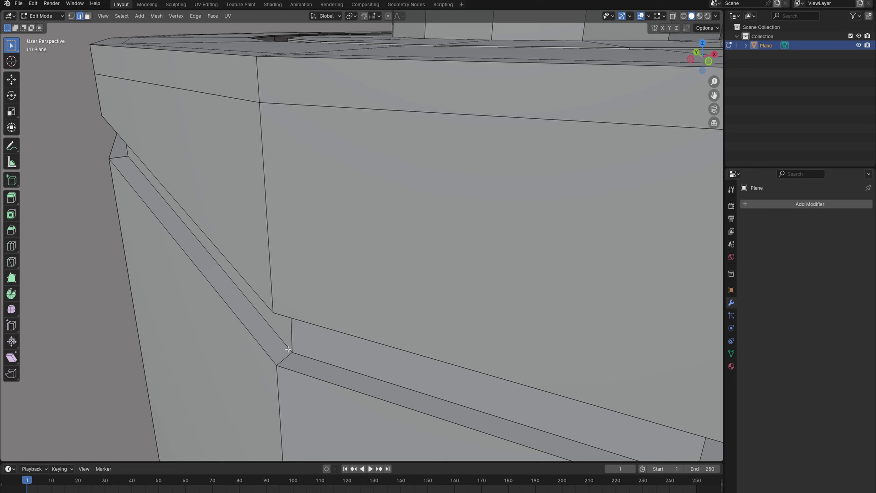
{"action": "key", "text": "ctrl+r"}
{"action": "left_click", "coordinate": [290, 351]}
{"action": "left_click", "coordinate": [301, 356]}
{"action": "key", "text": "ctrl+r"}
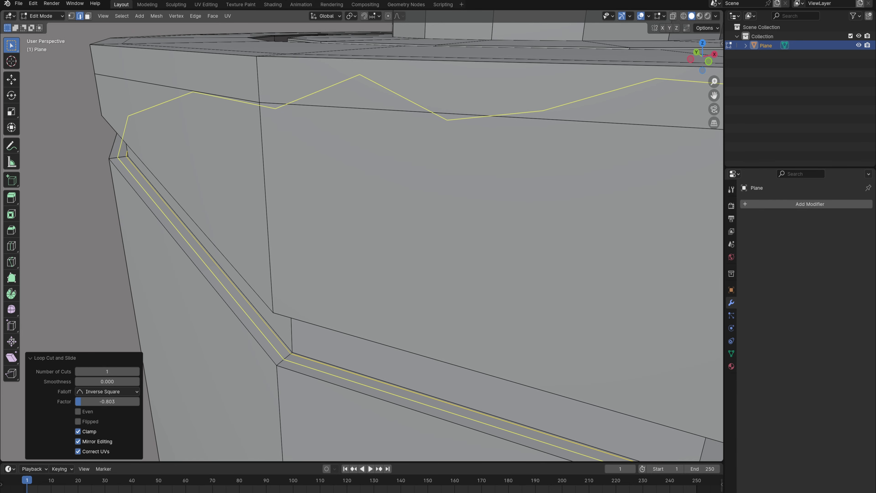
{"action": "left_click", "coordinate": [292, 357]}
{"action": "left_click", "coordinate": [279, 362]}
Step: Add a centred loop cut on the body below the groove, raise it about 2.77 m along Z, and flatten it with Z scale 0
{"action": "key", "text": "ctrl+r"}
{"action": "left_click", "coordinate": [277, 369]}
{"action": "right_click", "coordinate": [277, 370]}
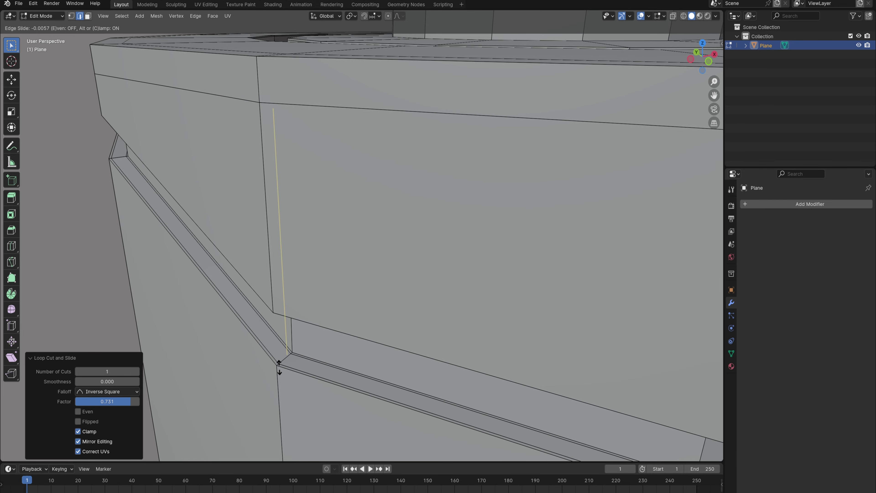
{"action": "scroll", "coordinate": [295, 348], "scroll_direction": "down", "scroll_amount": 6}
{"action": "key", "text": "ctrl+r"}
{"action": "key", "text": "g"}
{"action": "key", "text": "z"}
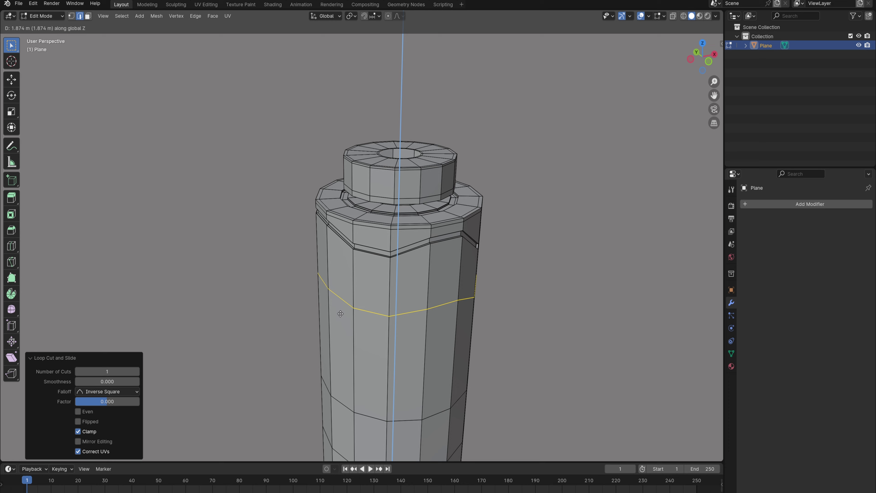
{"action": "left_click", "coordinate": [343, 303]}
{"action": "key", "text": "s"}
{"action": "key", "text": "z"}
{"action": "key", "text": "0"}
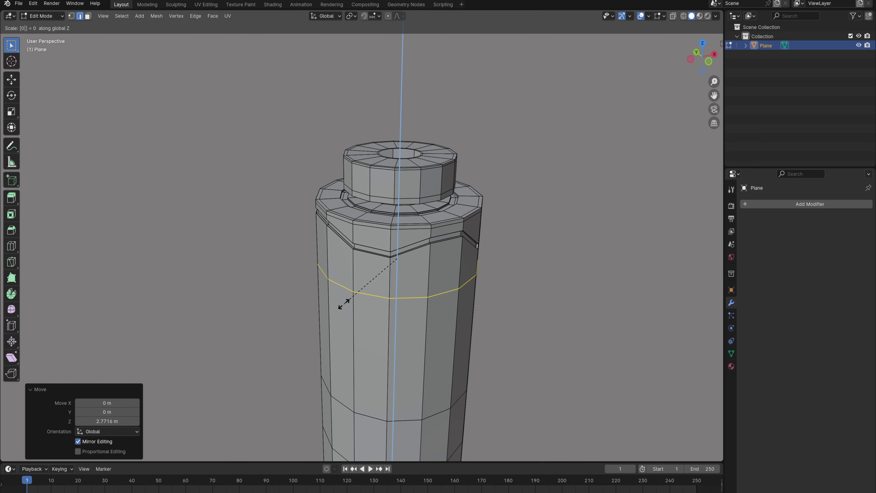
{"action": "left_click", "coordinate": [344, 303]}
Step: From the front view, raise the flattened edge loop about 1.41 m along Z to sit just below the wavy groove
{"action": "key", "text": "KP_1"}
{"action": "scroll", "coordinate": [383, 270], "scroll_direction": "up", "scroll_amount": 5}
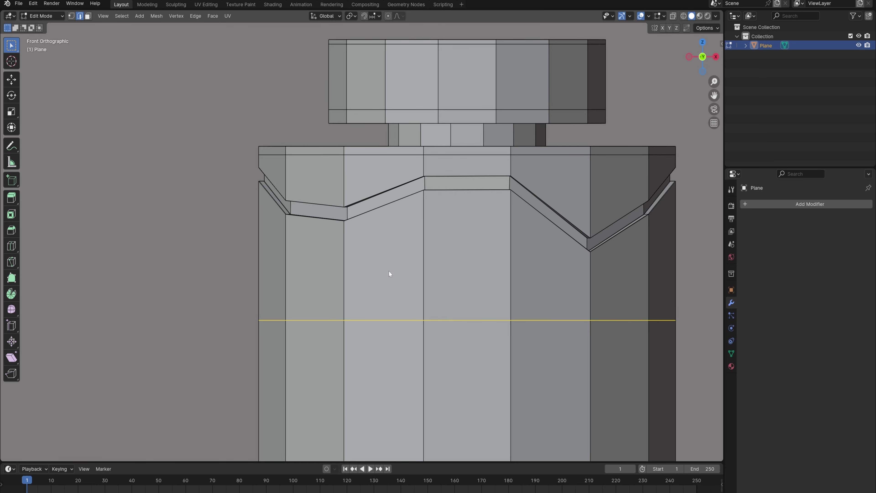
{"action": "key", "text": "z"}
{"action": "left_click", "coordinate": [454, 232]}
{"action": "key", "text": "g"}
{"action": "key", "text": "z"}
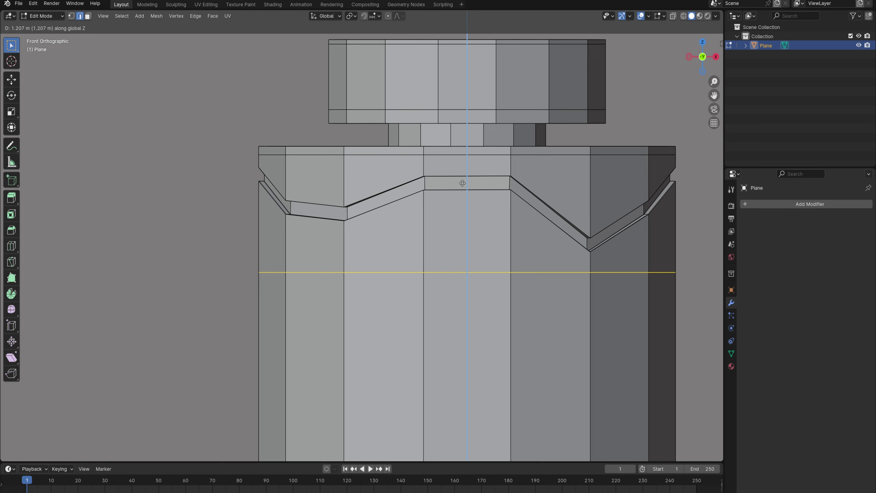
{"action": "left_click", "coordinate": [451, 204]}
Step: Add wavy loop cuts hugging the groove on the body, one just below it with factor -0.802 and one just above with factor 0.712
{"action": "key", "text": "ctrl+r"}
{"action": "left_click", "coordinate": [352, 235]}
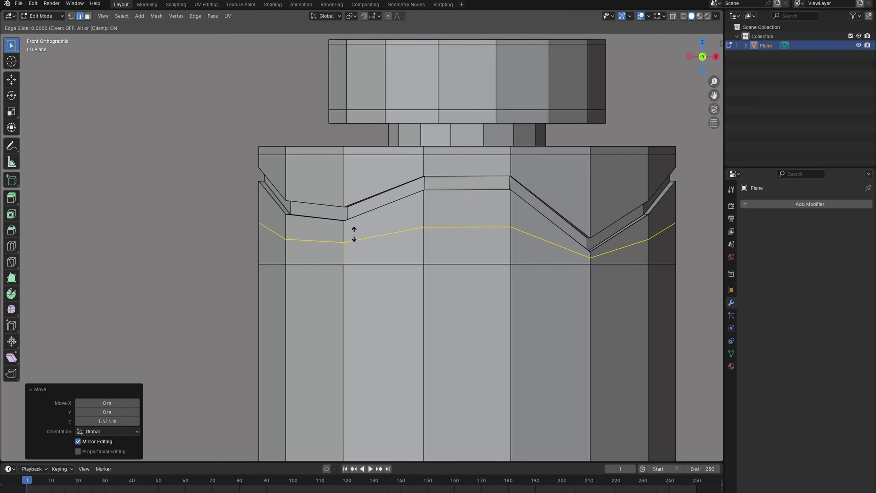
{"action": "left_click", "coordinate": [364, 217]}
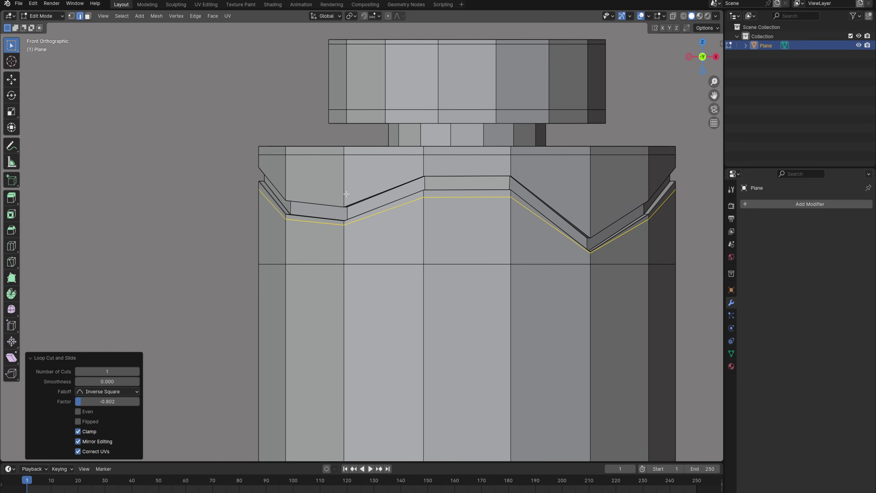
{"action": "key", "text": "g"}
{"action": "key", "text": "g"}
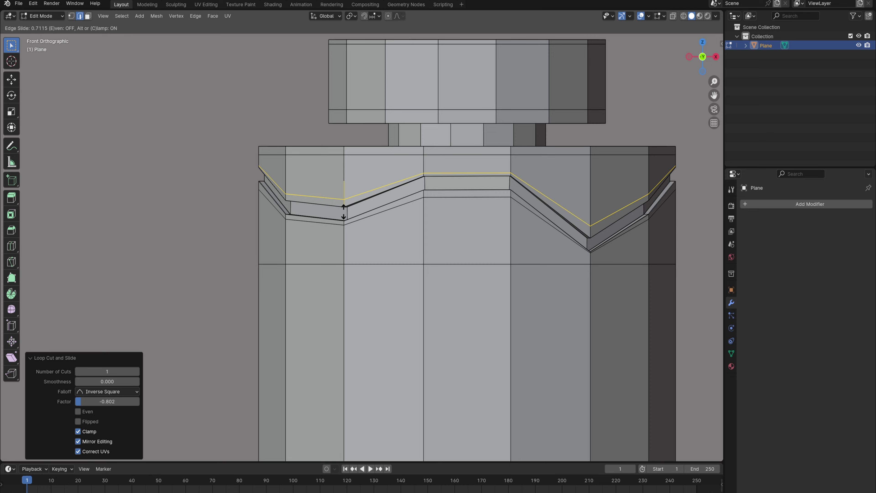
{"action": "left_click", "coordinate": [343, 212]}
{"action": "scroll", "coordinate": [401, 310], "scroll_direction": "down", "scroll_amount": 6}
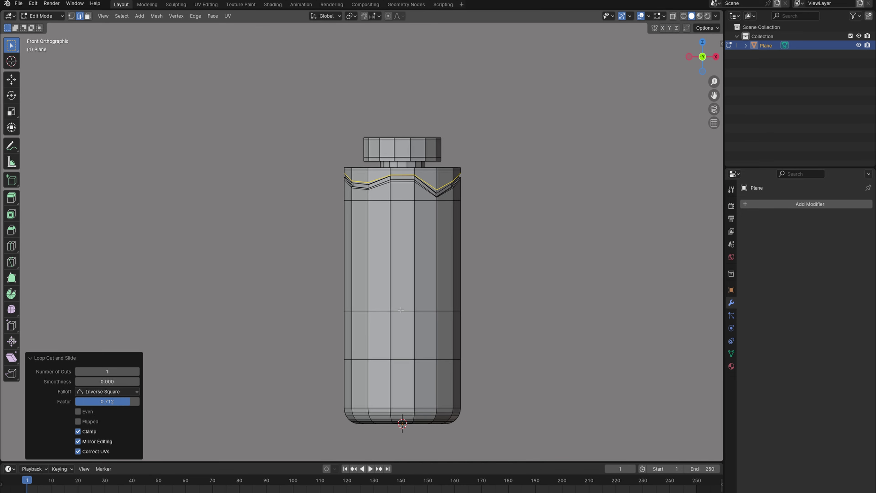
{"action": "scroll", "coordinate": [401, 310], "scroll_direction": "up", "scroll_amount": 2}
{"action": "middle_click_drag", "start_coordinate": [399, 307], "coordinate": [394, 243], "text": "shift"}
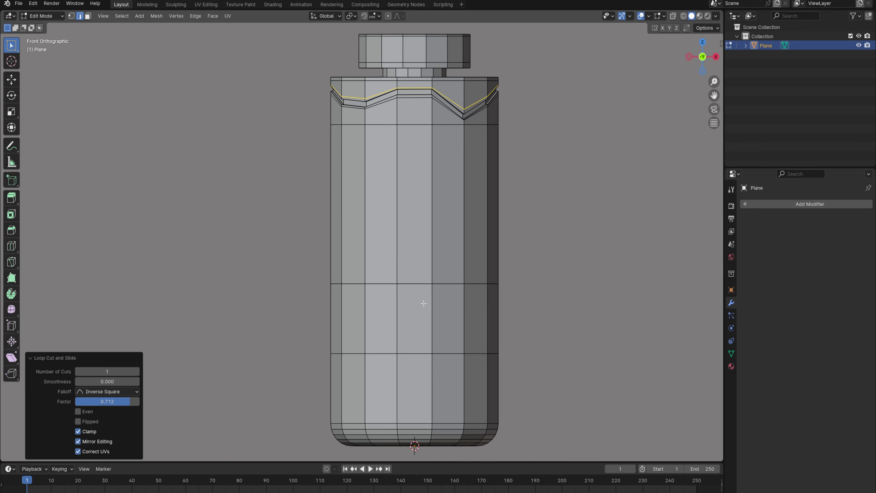
Step: With see-through display, lower the central vertices of the body's middle edge loop along Z in successively narrower groups
{"action": "key", "text": "alt+z"}
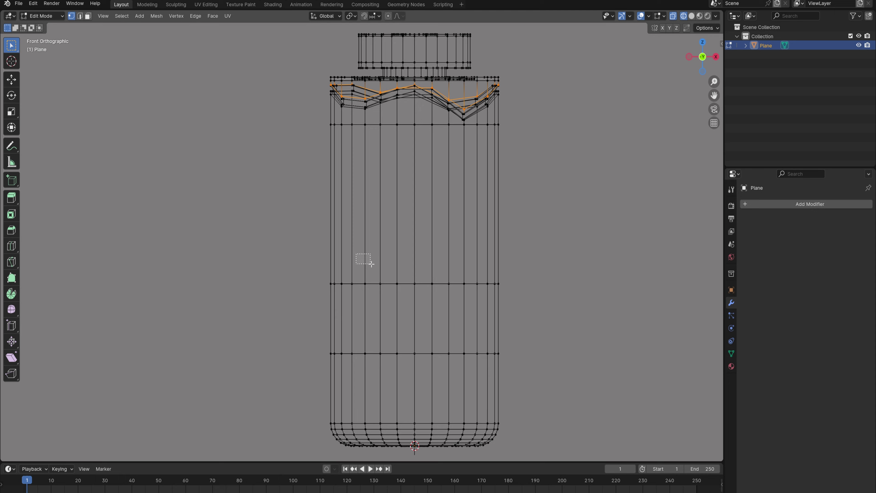
{"action": "left_click_drag", "start_coordinate": [371, 263], "coordinate": [466, 304]}
{"action": "key", "text": "g"}
{"action": "key", "text": "z"}
{"action": "left_click", "coordinate": [457, 346]}
{"action": "left_click_drag", "start_coordinate": [387, 298], "coordinate": [457, 337]}
{"action": "key", "text": "g"}
{"action": "key", "text": "z"}
{"action": "left_click", "coordinate": [441, 341]}
Step: Lower the frontmost central vertices of the middle edge loop further along Z to deepen its front dip
{"action": "left_click_drag", "start_coordinate": [401, 315], "coordinate": [439, 340]}
{"action": "key", "text": "shift+z"}
{"action": "key", "text": "z"}
{"action": "key", "text": "6"}
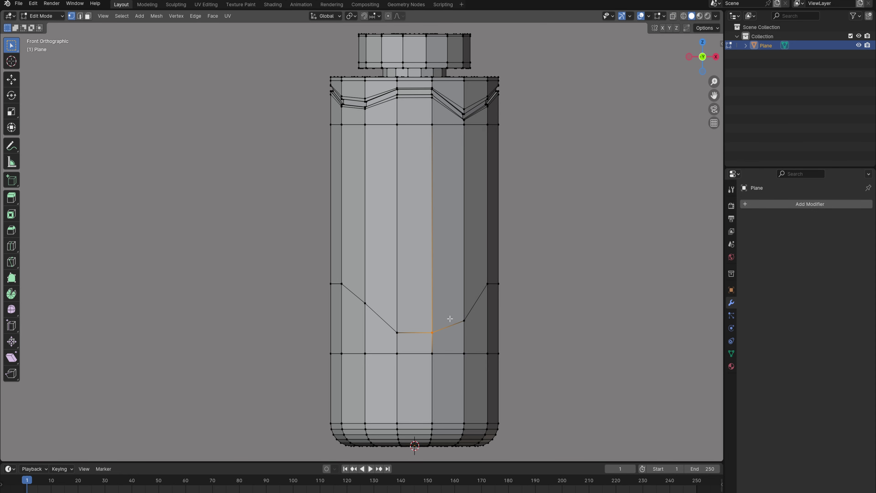
{"action": "key", "text": "g"}
{"action": "key", "text": "z"}
{"action": "left_click", "coordinate": [449, 330]}
Step: From the right view, raise the central vertices of the middle edge loop about 1.92 m along Z
{"action": "key", "text": "KP_3"}
{"action": "left_click_drag", "start_coordinate": [327, 256], "coordinate": [404, 299]}
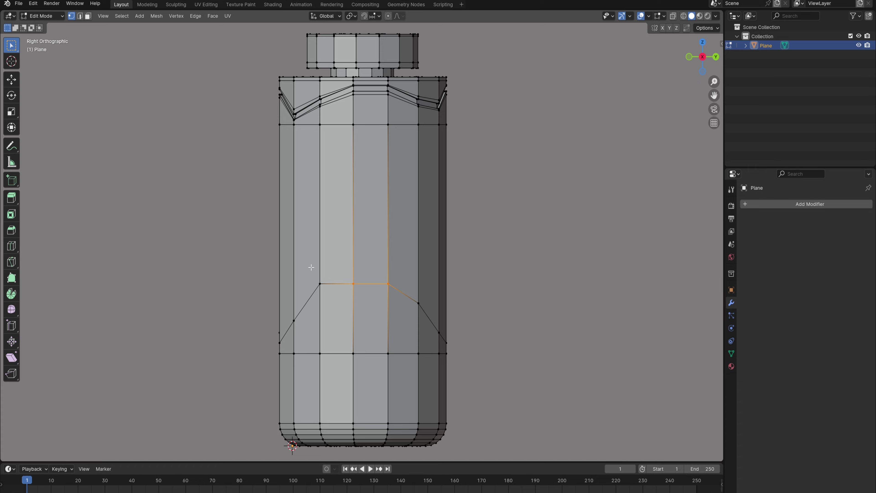
{"action": "key", "text": "shift+z"}
{"action": "left_click_drag", "start_coordinate": [312, 270], "coordinate": [429, 311]}
{"action": "key", "text": "g"}
{"action": "key", "text": "z"}
{"action": "left_click", "coordinate": [402, 272]}
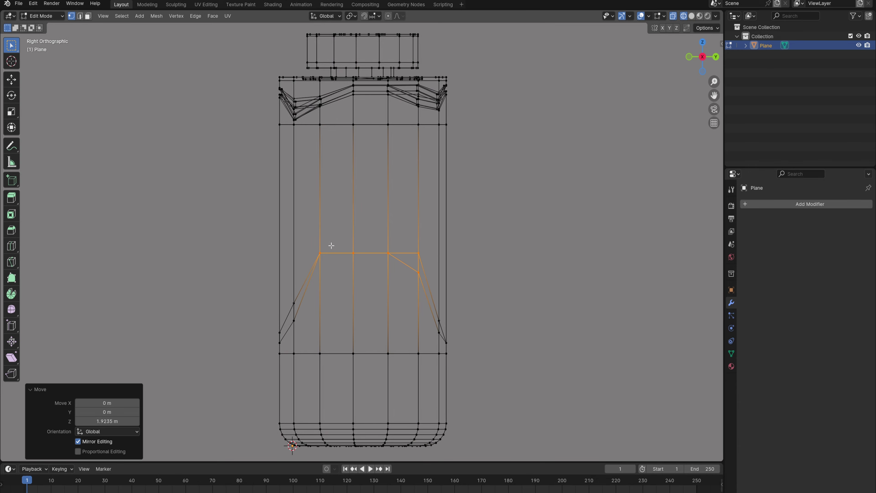
Step: Raise the upper central vertices of the loop further along Z, by about 2.03 m in the final move, to shape the wave's crest
{"action": "left_click_drag", "start_coordinate": [330, 246], "coordinate": [397, 276]}
{"action": "key", "text": "g"}
{"action": "key", "text": "z"}
{"action": "left_click", "coordinate": [380, 238]}
{"action": "key", "text": "z"}
{"action": "left_click", "coordinate": [402, 233]}
{"action": "mouse_move", "coordinate": [407, 256]}
{"action": "middle_mouse_down"}
{"action": "mouse_move", "coordinate": [482, 271]}
{"action": "mouse_move", "coordinate": [383, 309]}
{"action": "middle_mouse_up"}
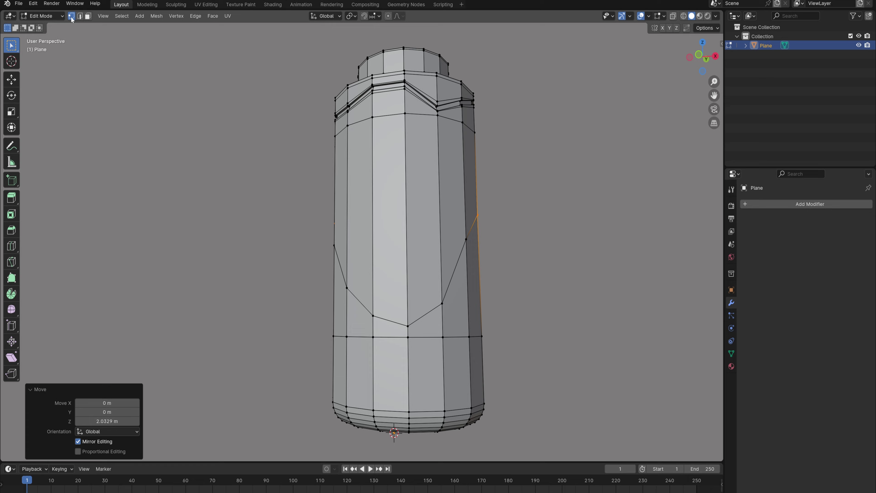
Step: Bevel the wavy middle edge loop into a one-segment band 0.239 m wide
{"action": "left_click", "coordinate": [80, 16]}
{"action": "left_click", "coordinate": [361, 302], "text": "alt"}
{"action": "key", "text": "ctrl+b"}
{"action": "left_click", "coordinate": [369, 351]}
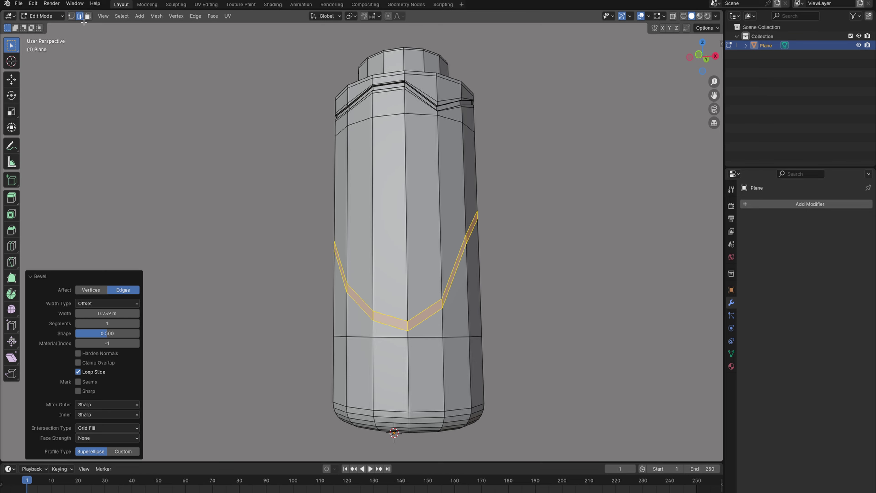
Step: Extrude the bevelled middle band inward along its normals with a 0.127 m offset to form a groove
{"action": "left_click", "coordinate": [88, 16]}
{"action": "middle_click_drag", "start_coordinate": [388, 251], "coordinate": [319, 263]}
{"action": "key", "text": "alt+e"}
{"action": "left_click", "coordinate": [326, 259]}
{"action": "left_click", "coordinate": [387, 247]}
{"action": "scroll", "coordinate": [387, 247], "scroll_direction": "up", "scroll_amount": 3}
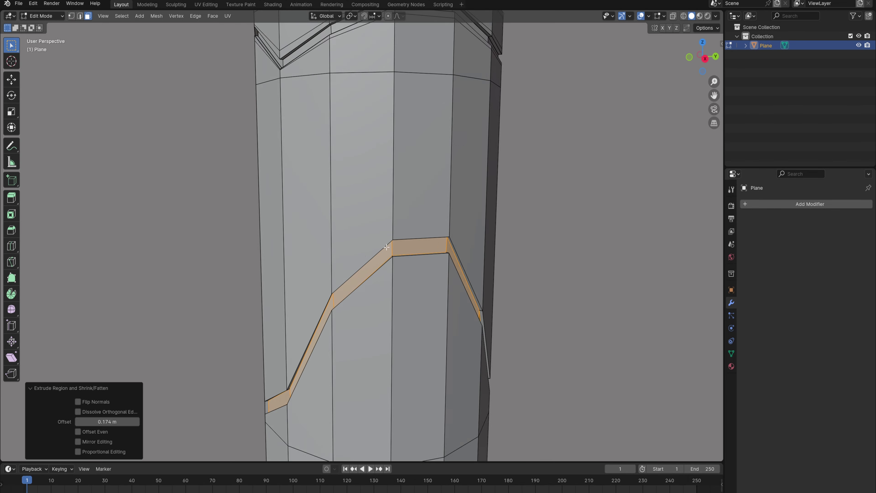
{"action": "scroll", "coordinate": [387, 247], "scroll_direction": "up", "scroll_amount": 4}
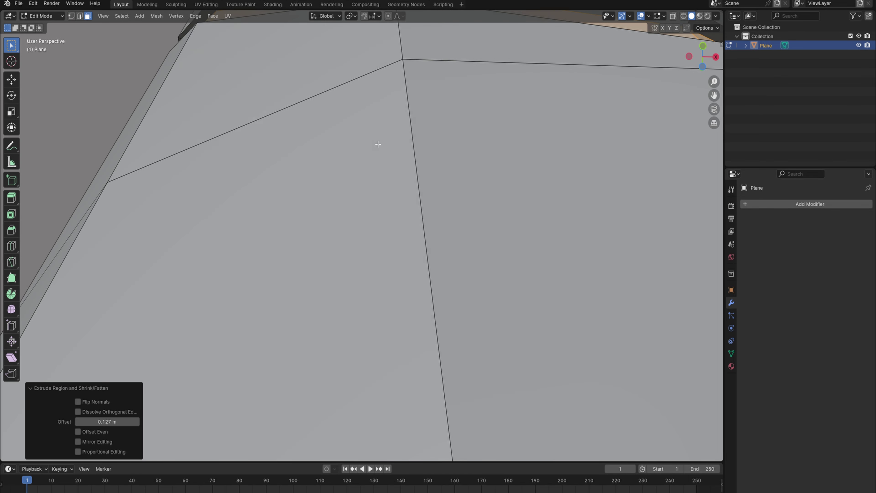
Step: Add two supporting loop cuts along the middle groove's upper wall, placing the second near the inner edge with factor -0.635
{"action": "middle_click_drag", "start_coordinate": [380, 142], "coordinate": [381, 227], "text": "shift"}
{"action": "key", "text": "ctrl+r"}
{"action": "left_click", "coordinate": [394, 188]}
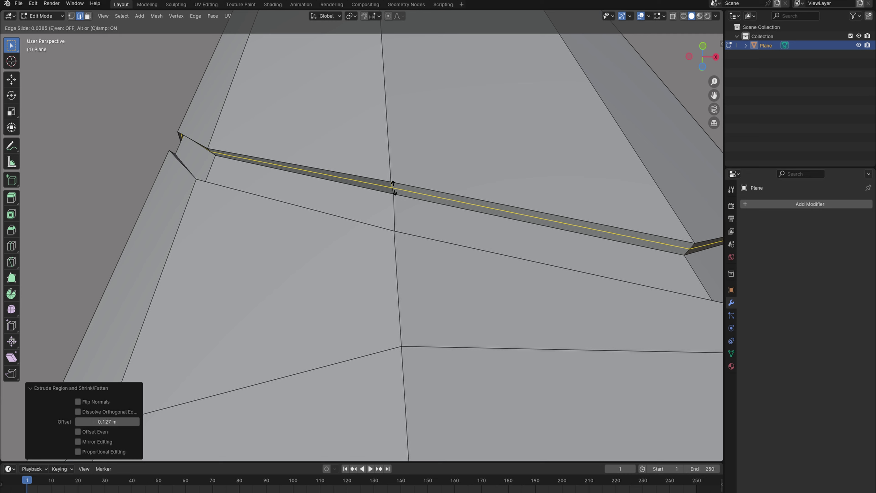
{"action": "left_click", "coordinate": [393, 190]}
{"action": "key", "text": "ctrl+r"}
{"action": "left_click", "coordinate": [393, 190]}
{"action": "left_click", "coordinate": [392, 192]}
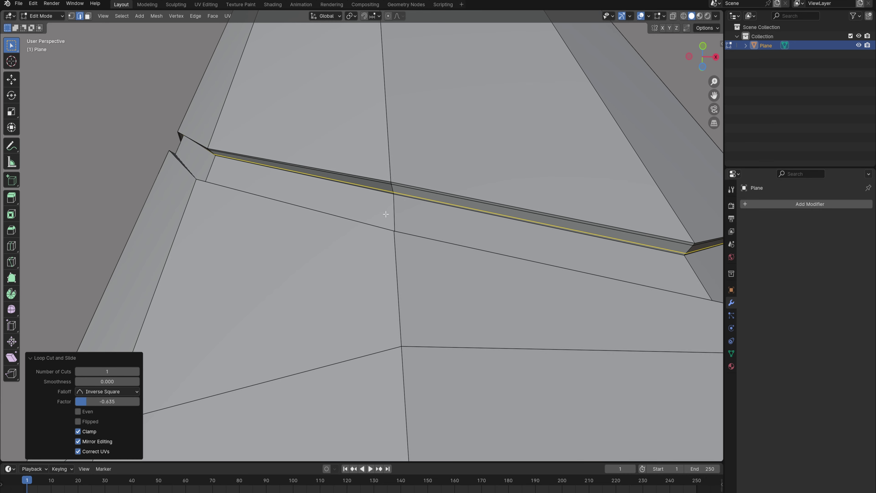
Step: Add loop cuts on the body hugging the middle groove, one just above with factor 0.972 and one just below with factor -0.875
{"action": "key", "text": "ctrl+r"}
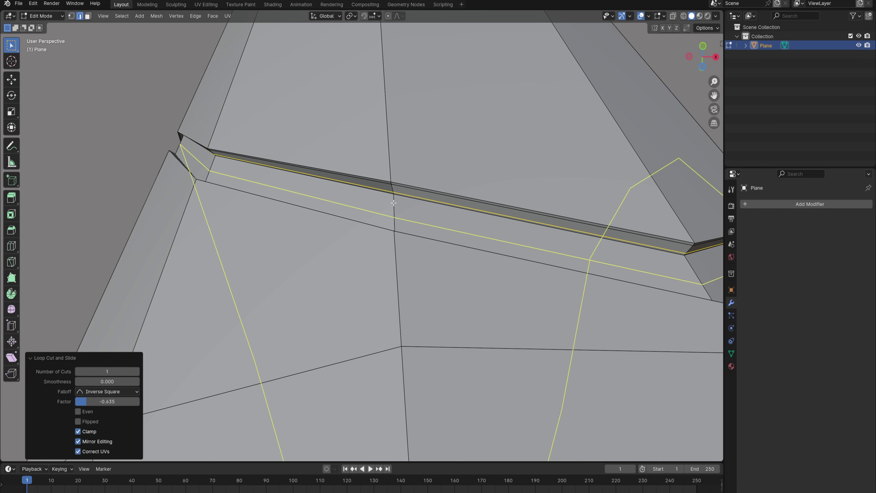
{"action": "left_click", "coordinate": [387, 127]}
{"action": "left_click", "coordinate": [375, 278]}
{"action": "key", "text": "ctrl+r"}
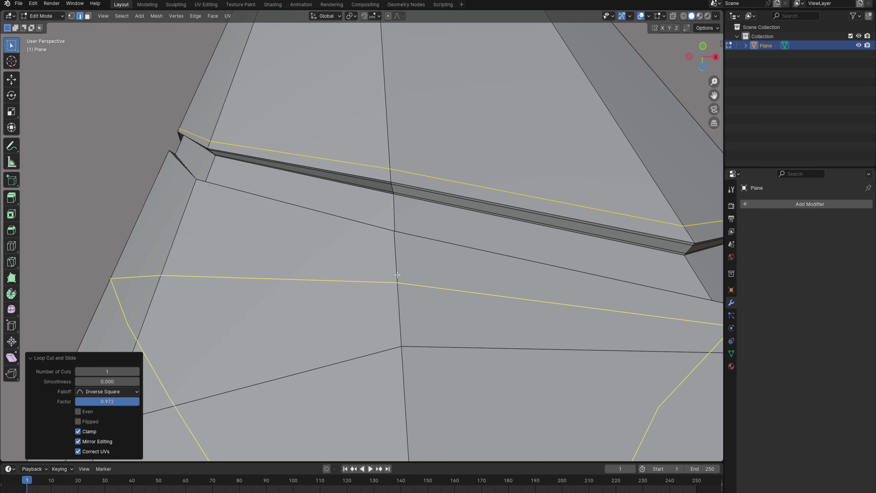
{"action": "left_click", "coordinate": [397, 275]}
{"action": "left_click", "coordinate": [396, 227]}
{"action": "scroll", "coordinate": [388, 249], "scroll_direction": "down", "scroll_amount": 6}
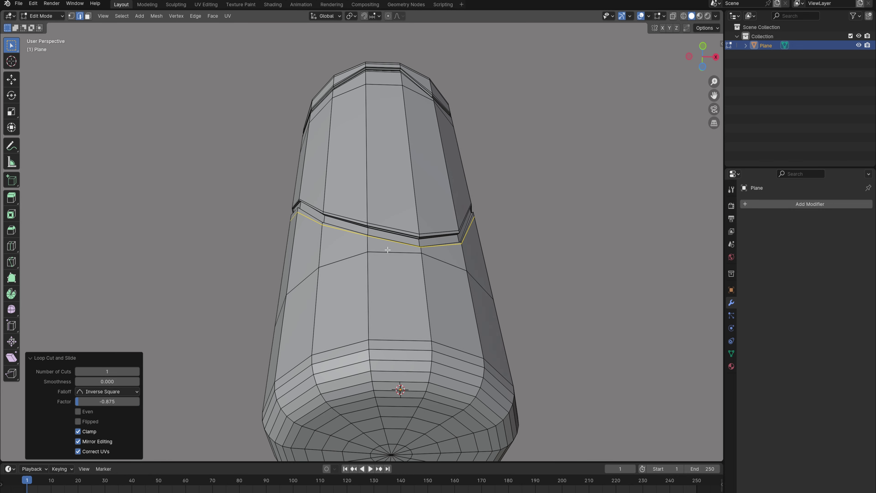
Step: Lower the edge loop just below the middle groove by about 0.11 m along Z
{"action": "middle_click_drag", "start_coordinate": [388, 249], "coordinate": [397, 310]}
{"action": "scroll", "coordinate": [397, 312], "scroll_direction": "up", "scroll_amount": 3}
{"action": "key", "text": "g"}
{"action": "key", "text": "z"}
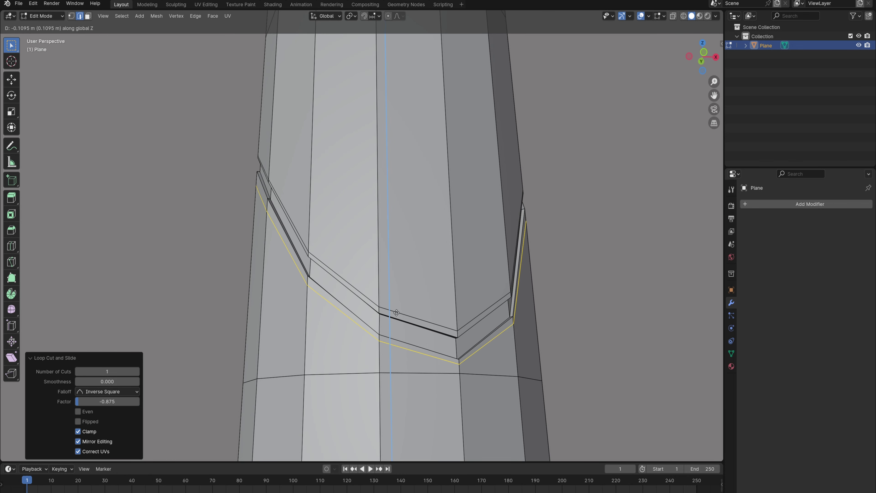
{"action": "left_click", "coordinate": [398, 313]}
Step: From the front view, lower the flat edge loop beneath the middle groove about 2.43 m along Z
{"action": "middle_click_drag", "start_coordinate": [380, 336], "coordinate": [371, 289], "text": "shift"}
{"action": "scroll", "coordinate": [392, 268], "scroll_direction": "down", "scroll_amount": 4}
{"action": "key", "text": "KP_1"}
{"action": "scroll", "coordinate": [374, 272], "scroll_direction": "up", "scroll_amount": 2}
{"action": "scroll", "coordinate": [375, 269], "scroll_direction": "up", "scroll_amount": 2}
{"action": "middle_click_drag", "start_coordinate": [353, 327], "coordinate": [358, 275], "text": "shift"}
{"action": "left_click", "coordinate": [356, 276]}
{"action": "left_click", "coordinate": [315, 274], "text": "alt"}
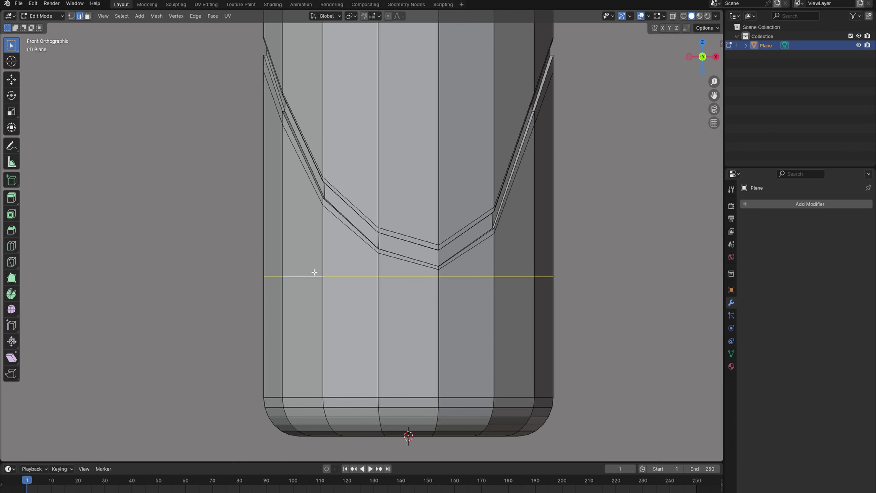
{"action": "key", "text": "g"}
{"action": "key", "text": "z"}
{"action": "left_click", "coordinate": [328, 339]}
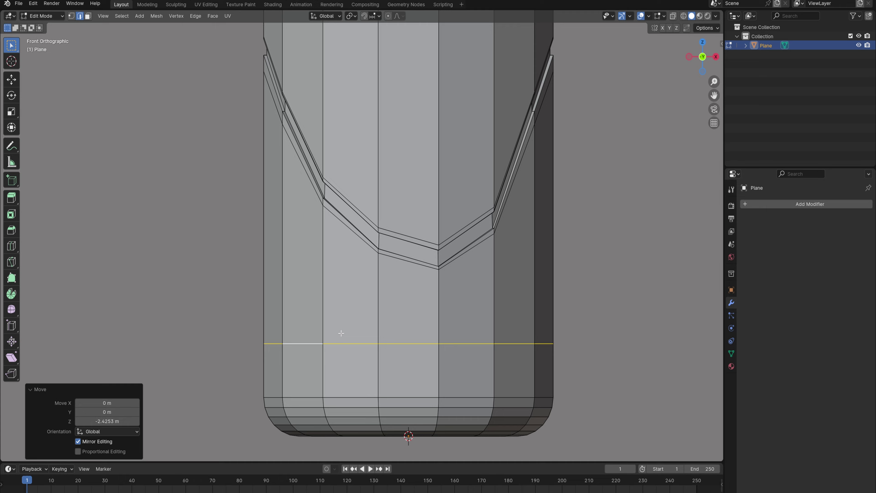
Step: Raise the vertex groups near both sides of the lower edge loop along Z, making the right hump higher than the left
{"action": "key", "text": "1"}
{"action": "key", "text": "shift+z"}
{"action": "middle_click_drag", "start_coordinate": [346, 334], "coordinate": [342, 282], "text": "shift"}
{"action": "left_click_drag", "start_coordinate": [274, 280], "coordinate": [333, 307]}
{"action": "key", "text": "g"}
{"action": "key", "text": "z"}
{"action": "left_click", "coordinate": [332, 272]}
{"action": "mouse_move", "coordinate": [473, 260]}
{"action": "left_mouse_down"}
{"action": "mouse_move", "coordinate": [519, 304]}
{"action": "mouse_move", "coordinate": [538, 307]}
{"action": "left_mouse_up"}
{"action": "left_click", "coordinate": [410, 278]}
{"action": "key", "text": "z"}
{"action": "left_click", "coordinate": [522, 261]}
Step: Raise the central vertices of the lower edge loop about 0.90 m along Z to soften the dip between the humps
{"action": "key", "text": "shift+z"}
{"action": "left_click_drag", "start_coordinate": [361, 278], "coordinate": [444, 313]}
{"action": "key", "text": "g"}
{"action": "key", "text": "z"}
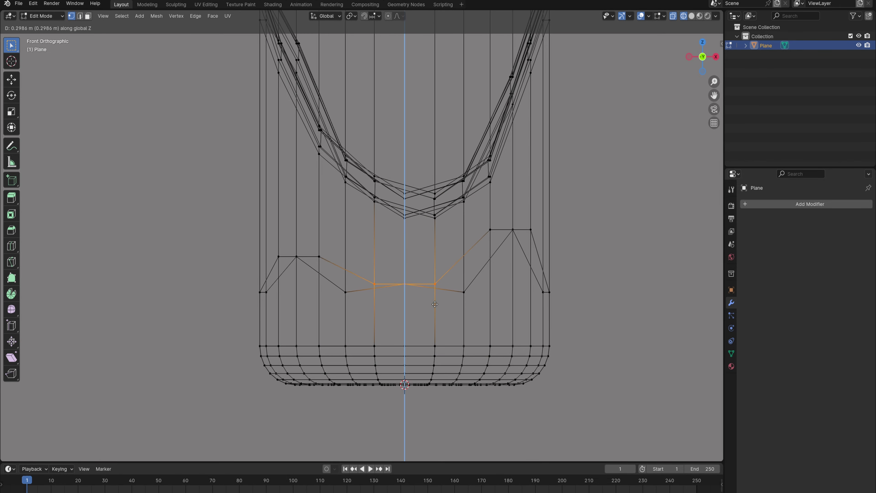
{"action": "left_click", "coordinate": [483, 272]}
{"action": "key", "text": "shift+z"}
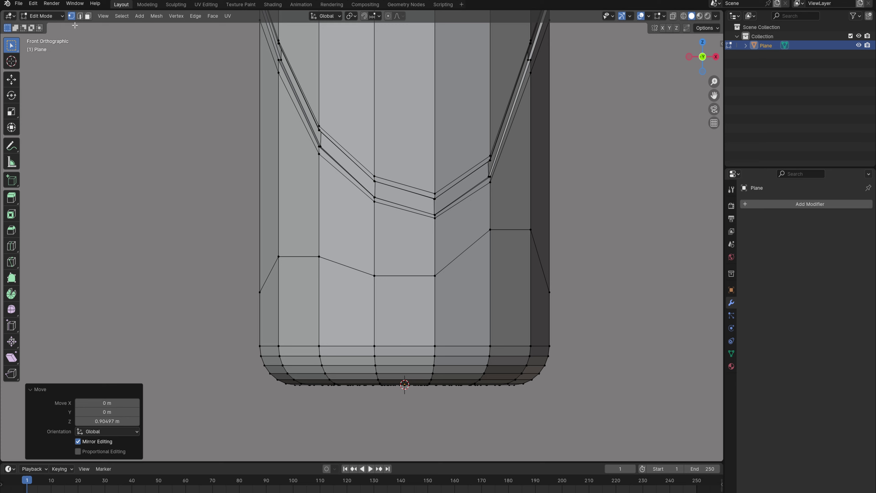
Step: Bevel the wavy lower edge loop 0.181 m wide and extrude the band inward along its normals with a 0.109 m offset
{"action": "left_click", "coordinate": [80, 16]}
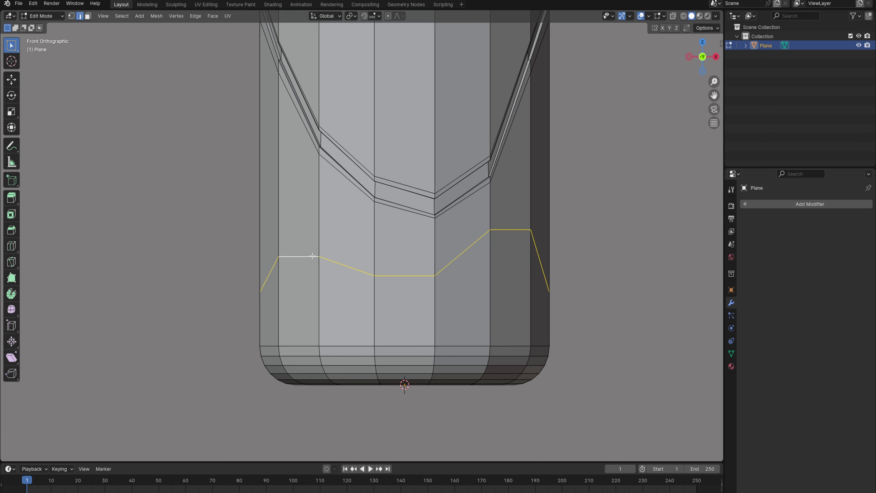
{"action": "left_click", "coordinate": [316, 228]}
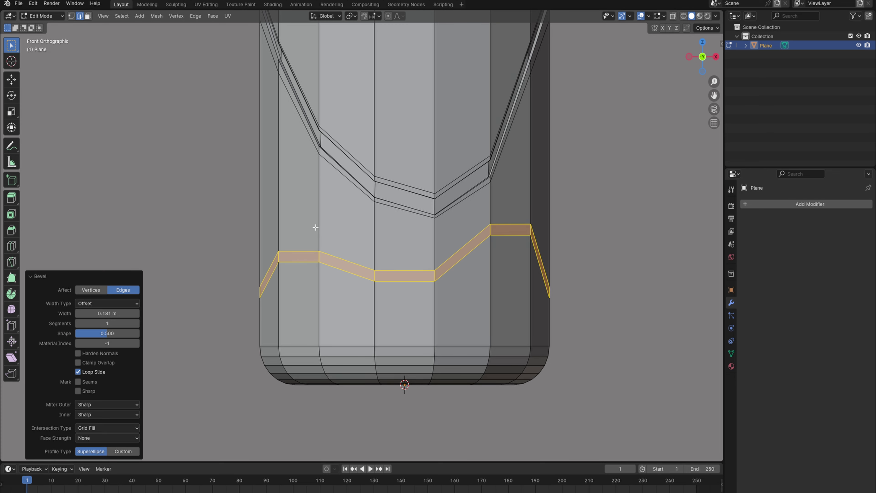
{"action": "left_click", "coordinate": [88, 17]}
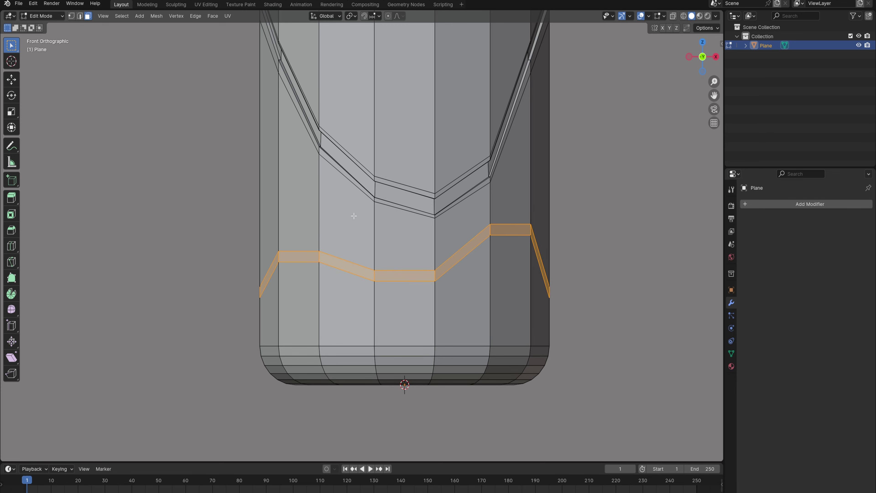
{"action": "right_click", "coordinate": [381, 235]}
{"action": "left_click", "coordinate": [382, 232]}
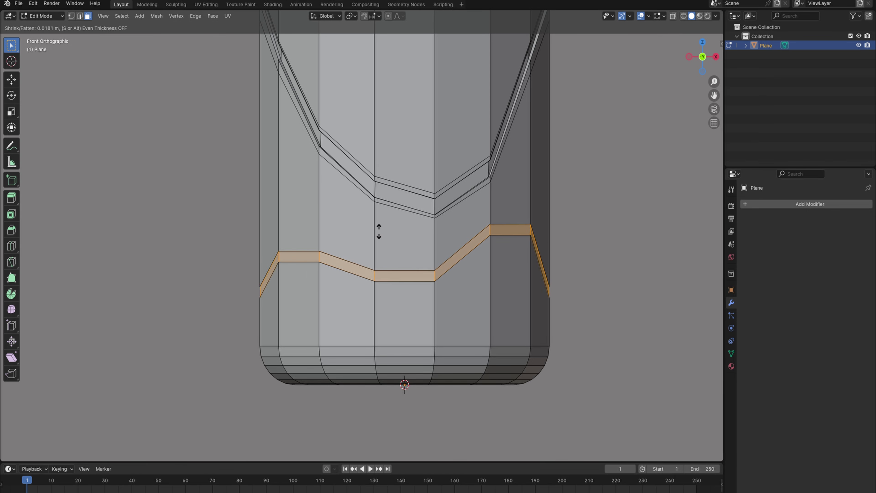
{"action": "left_click", "coordinate": [378, 230]}
Step: Add loop cuts along the lower groove's upper wall with factors 0.513 and -0.324, plus one just below the groove with factor -0.902
{"action": "middle_click_drag", "start_coordinate": [378, 230], "coordinate": [359, 270]}
{"action": "scroll", "coordinate": [379, 176], "scroll_direction": "up", "scroll_amount": 5}
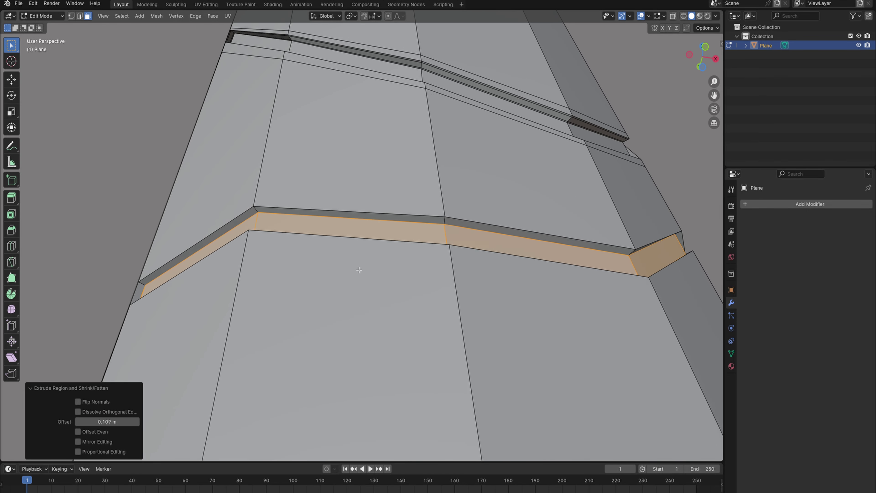
{"action": "key", "text": "ctrl+r"}
{"action": "left_click", "coordinate": [445, 218]}
{"action": "left_click", "coordinate": [444, 220]}
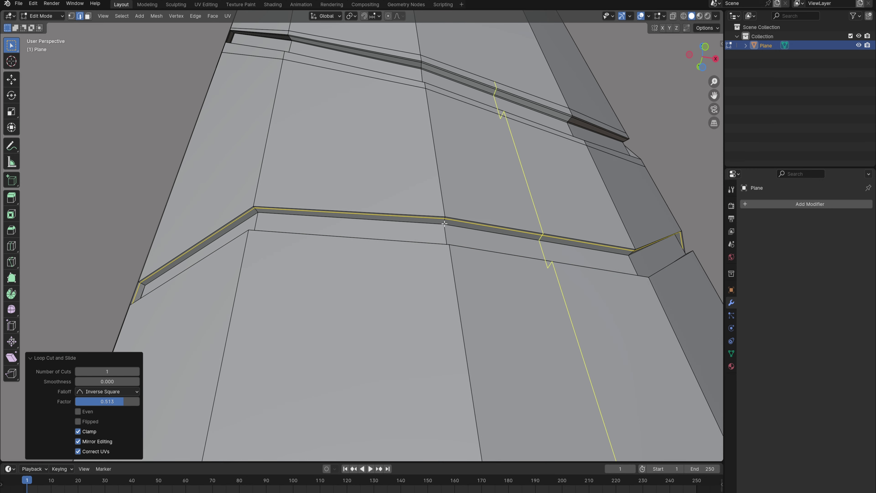
{"action": "left_click", "coordinate": [444, 221]}
{"action": "left_click", "coordinate": [444, 227]}
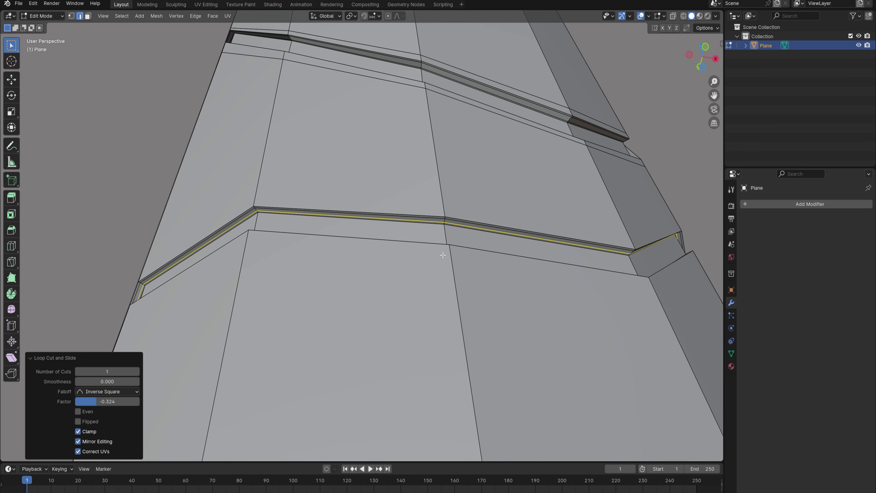
{"action": "left_click", "coordinate": [451, 266]}
{"action": "left_click", "coordinate": [450, 151]}
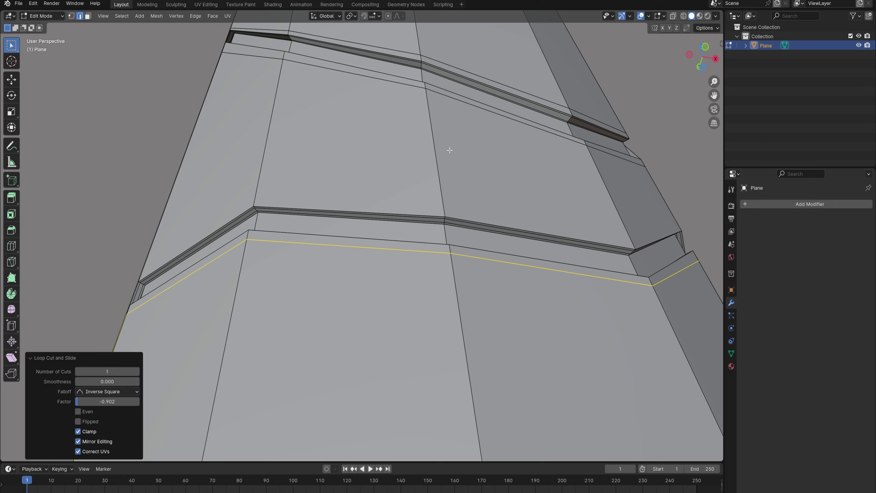
Step: Add two supporting loop cuts along the lower groove's bottom wall, with factors -0.618 and about 0.799
{"action": "middle_click_drag", "start_coordinate": [450, 151], "coordinate": [364, 299]}
{"action": "middle_click_drag", "start_coordinate": [308, 369], "coordinate": [354, 286], "text": "shift"}
{"action": "scroll", "coordinate": [354, 286], "scroll_direction": "up", "scroll_amount": 3}
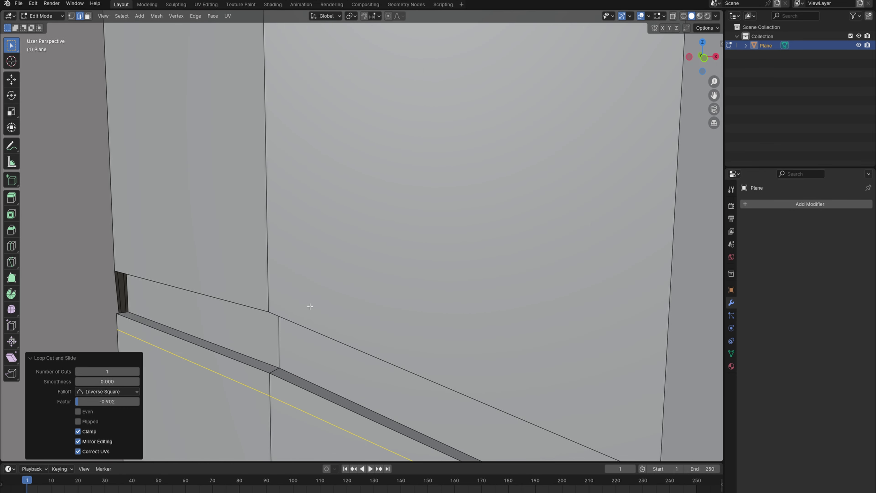
{"action": "middle_click_drag", "start_coordinate": [291, 346], "coordinate": [336, 303], "text": "shift"}
{"action": "left_click_drag", "start_coordinate": [336, 304], "coordinate": [334, 308]}
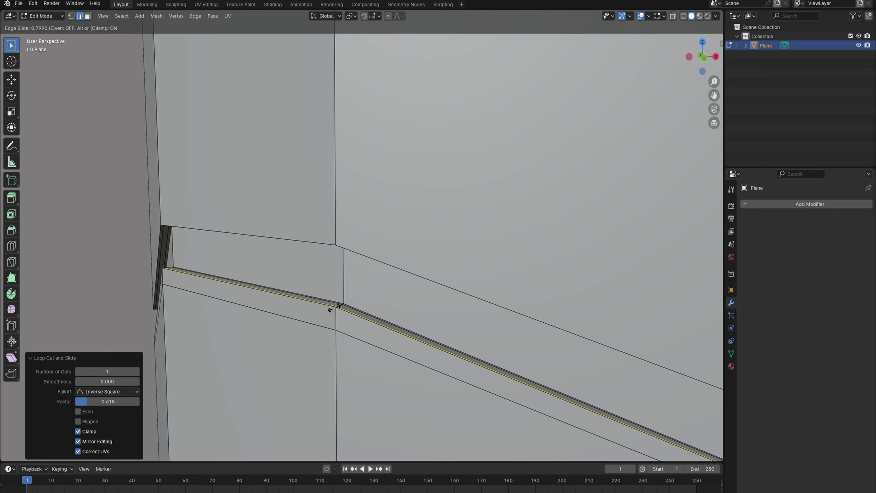
{"action": "left_click", "coordinate": [334, 308]}
Step: Add a centred loop cut along the floor of the lower groove
{"action": "key", "text": "ctrl+r"}
{"action": "left_click", "coordinate": [340, 290]}
{"action": "right_click", "coordinate": [341, 290]}
Step: Add a loop cut on the body between the lower groove and the rounded base, and flatten it with Z scale 0
{"action": "scroll", "coordinate": [343, 290], "scroll_direction": "down", "scroll_amount": 5}
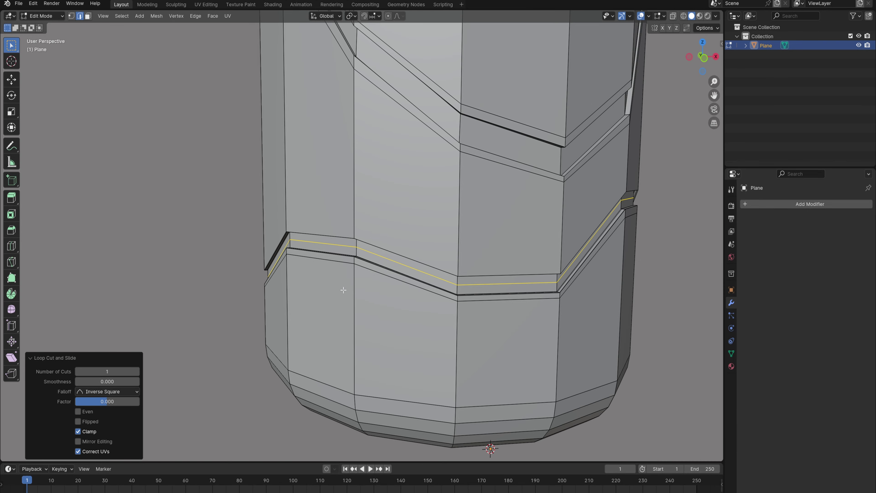
{"action": "middle_click_drag", "start_coordinate": [343, 290], "coordinate": [368, 241]}
{"action": "key", "text": "ctrl+r"}
{"action": "left_click", "coordinate": [390, 303]}
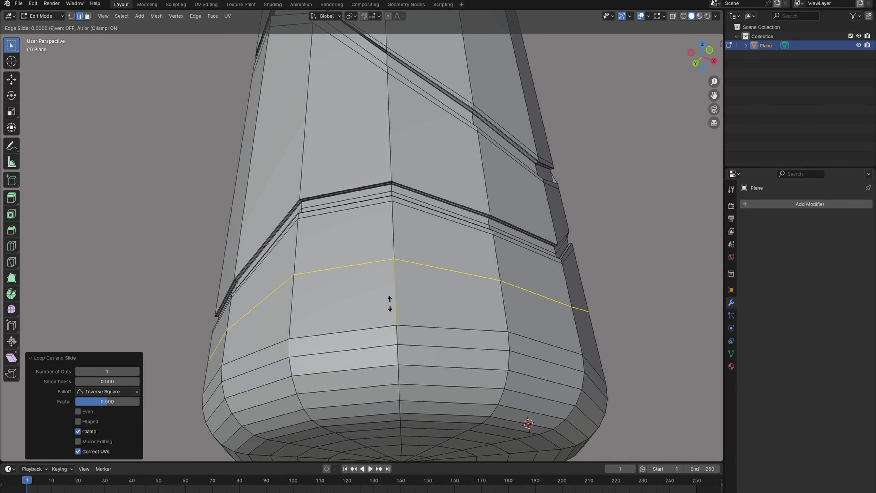
{"action": "left_click", "coordinate": [389, 304]}
{"action": "key", "text": "s"}
{"action": "key", "text": "z"}
{"action": "key", "text": "0"}
{"action": "key", "text": "Return"}
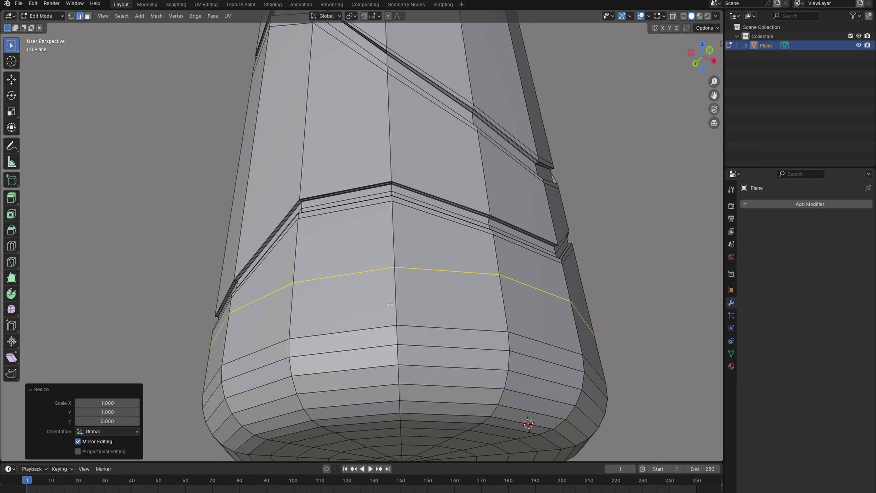
Step: Lower the flattened edge loop along Z towards the rounded base
{"action": "key", "text": "g"}
{"action": "key", "text": "z"}
{"action": "left_click", "coordinate": [390, 321]}
Step: Add a centred loop cut on the body above the middle groove and flatten it with Z scale 0
{"action": "scroll", "coordinate": [393, 317], "scroll_direction": "down", "scroll_amount": 3}
{"action": "middle_click_drag", "start_coordinate": [393, 318], "coordinate": [408, 391]}
{"action": "left_click", "coordinate": [386, 161]}
{"action": "right_click", "coordinate": [385, 161]}
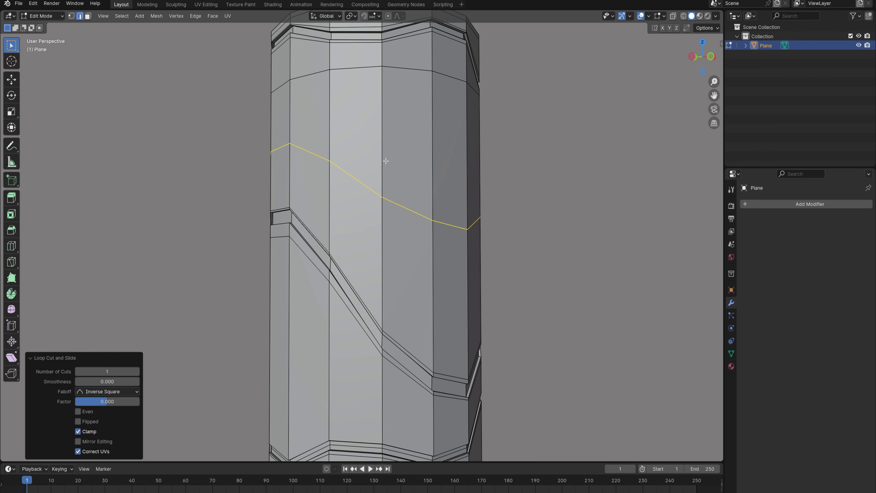
{"action": "key", "text": "s"}
{"action": "key", "text": "z"}
{"action": "key", "text": "Return"}
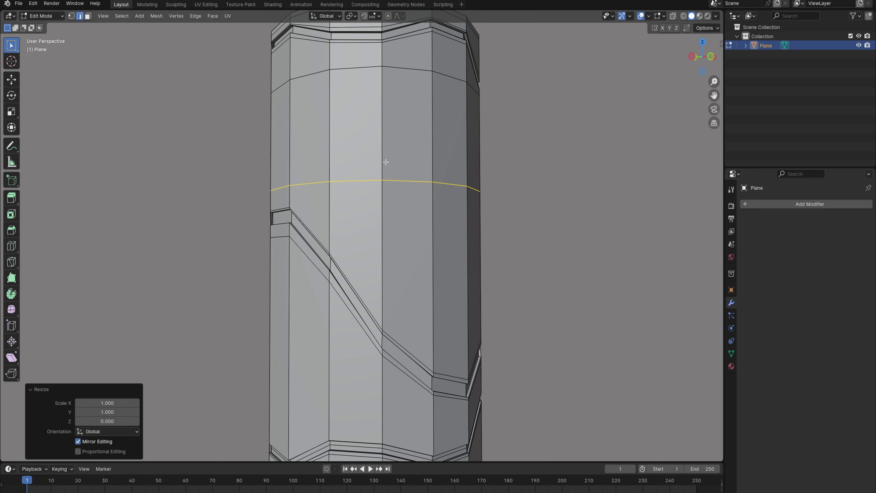
Step: Raise the flattened edge loop on the body about 1.74 m along Z
{"action": "key", "text": "g"}
{"action": "key", "text": "z"}
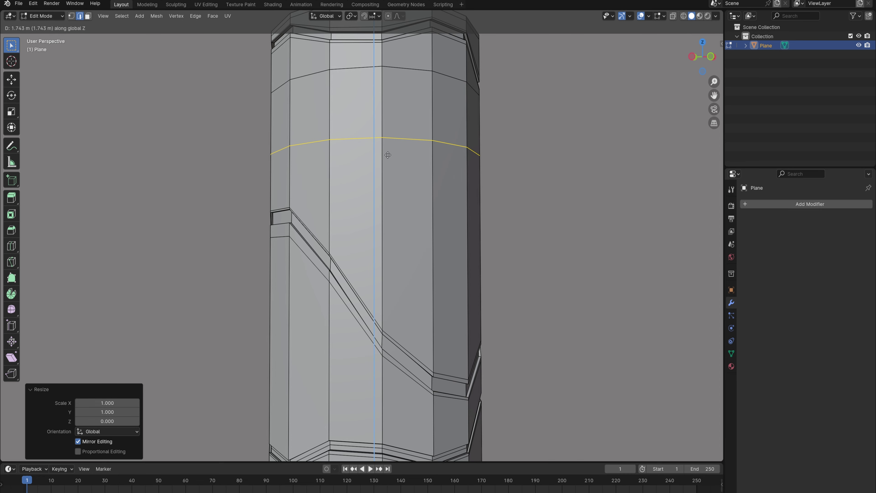
{"action": "key", "text": "Return"}
Step: Bevel the raised edge loop about 2.15 m wide with 3 segments
{"action": "key", "text": "ctrl+b"}
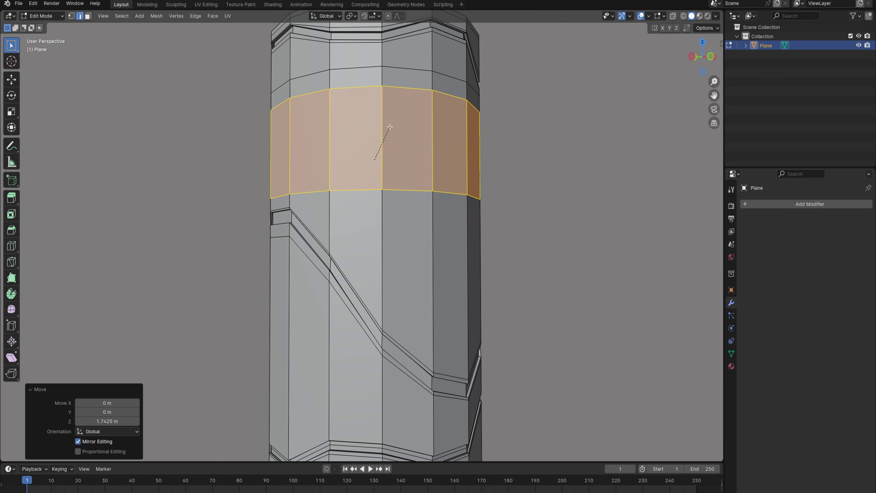
{"action": "left_click", "coordinate": [390, 127]}
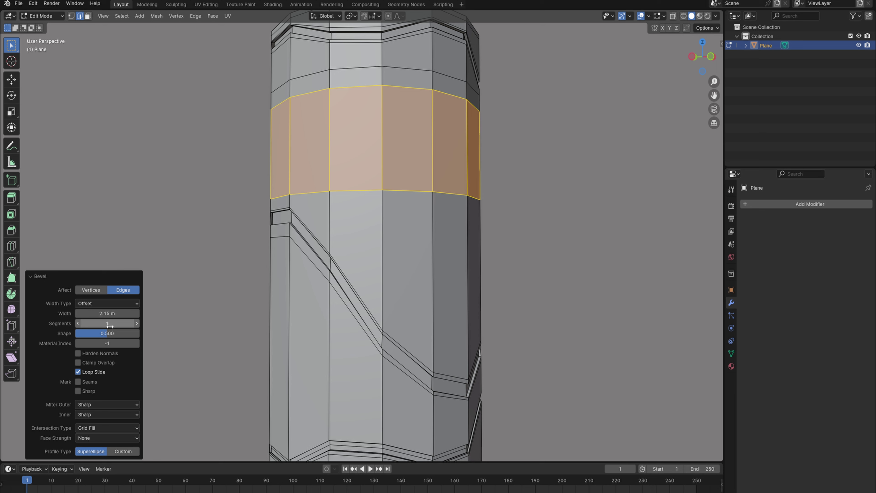
{"action": "type", "text": "6"}
{"action": "key", "text": "Return"}
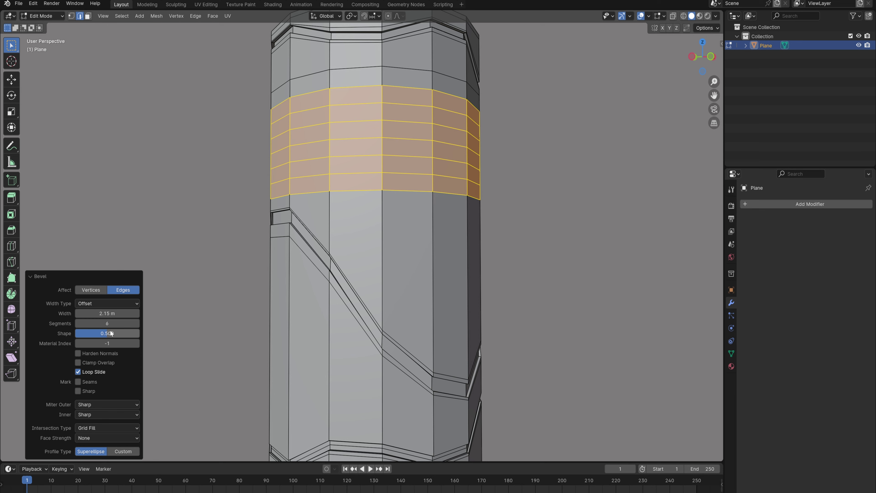
{"action": "key", "text": "Return"}
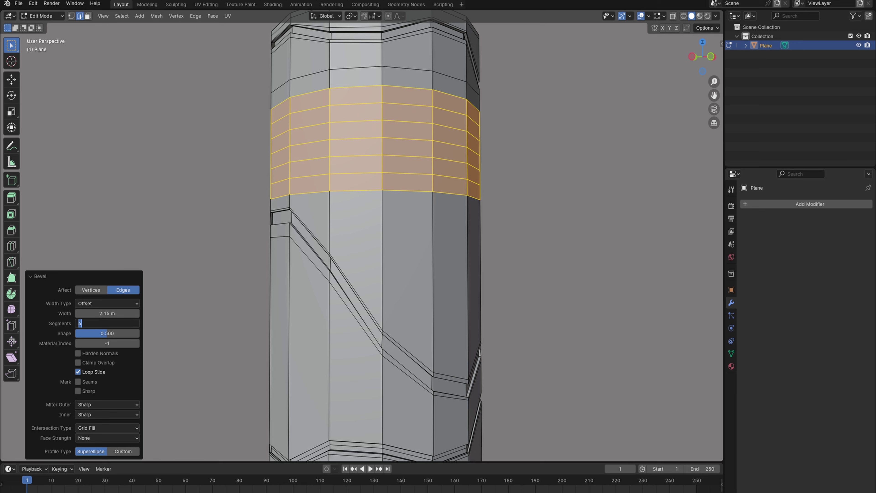
{"action": "type", "text": "3"}
{"action": "key", "text": "Return"}
Step: In front view, add a centred loop cut between the middle and lower grooves and flatten it with Z scale 0
{"action": "key", "text": "KP_1"}
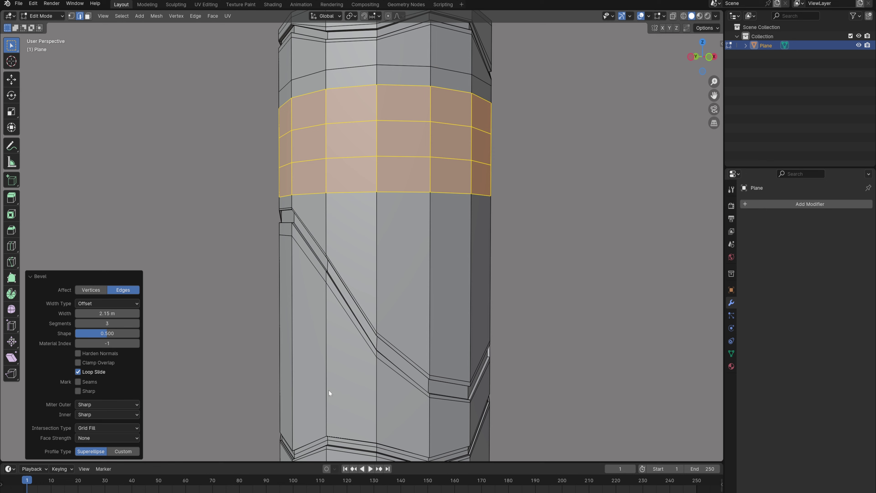
{"action": "middle_click_drag", "start_coordinate": [349, 380], "coordinate": [360, 329], "text": "shift"}
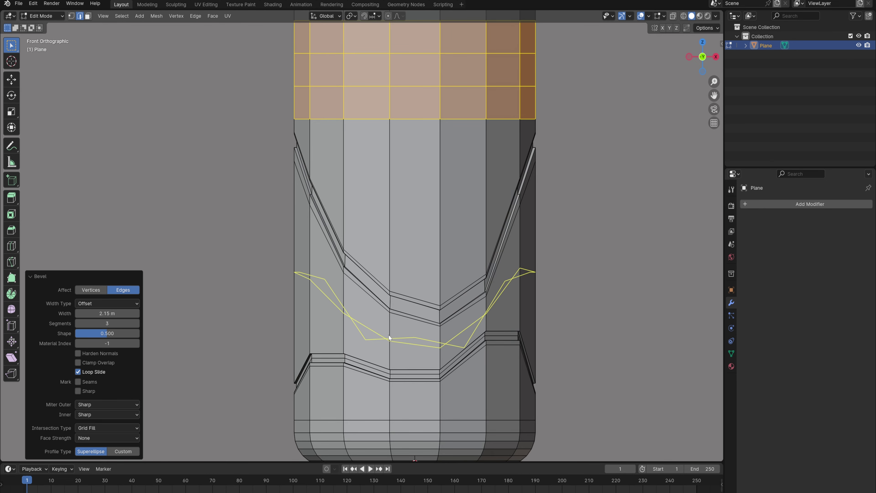
{"action": "left_click", "coordinate": [389, 337]}
{"action": "right_click", "coordinate": [388, 334]}
{"action": "key", "text": "s"}
{"action": "key", "text": "z"}
{"action": "key", "text": "0"}
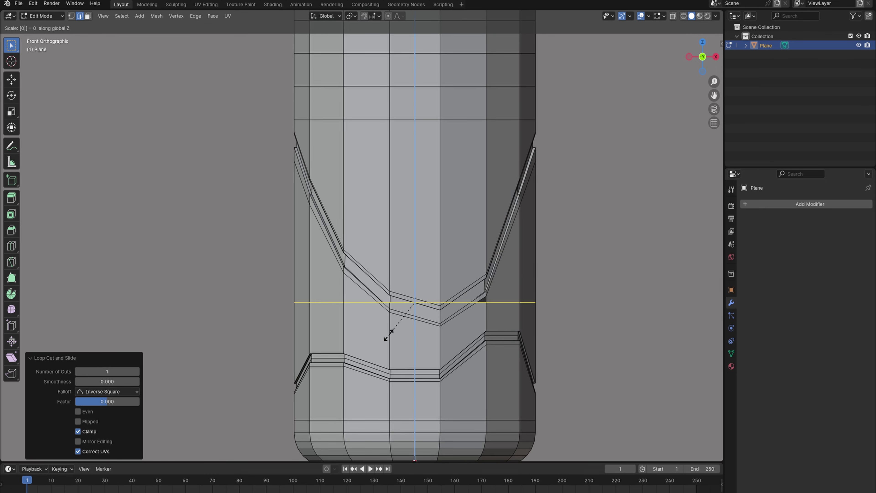
{"action": "key", "text": "Return"}
Step: Lower the flattened edge loop between the two grooves about 1.13 m along Z
{"action": "key", "text": "g"}
{"action": "key", "text": "z"}
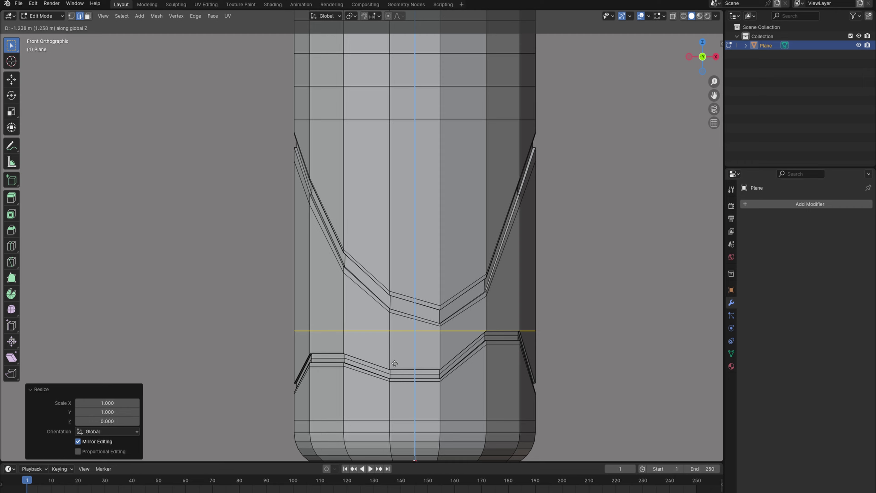
{"action": "left_click", "coordinate": [396, 362]}
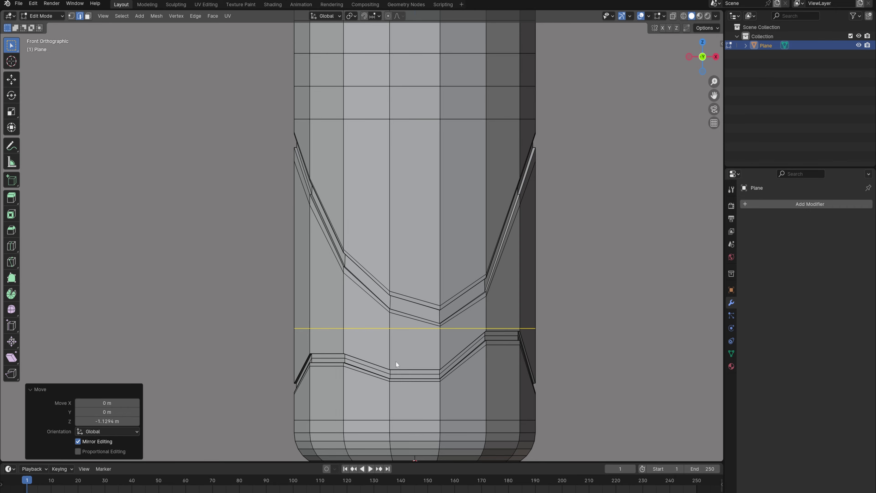
Step: Select the inner edge loop around the opening in the cap's top
{"action": "scroll", "coordinate": [394, 366], "scroll_direction": "up", "scroll_amount": 3}
{"action": "scroll", "coordinate": [383, 303], "scroll_direction": "down", "scroll_amount": 2}
{"action": "middle_click_drag", "start_coordinate": [383, 305], "coordinate": [377, 282]}
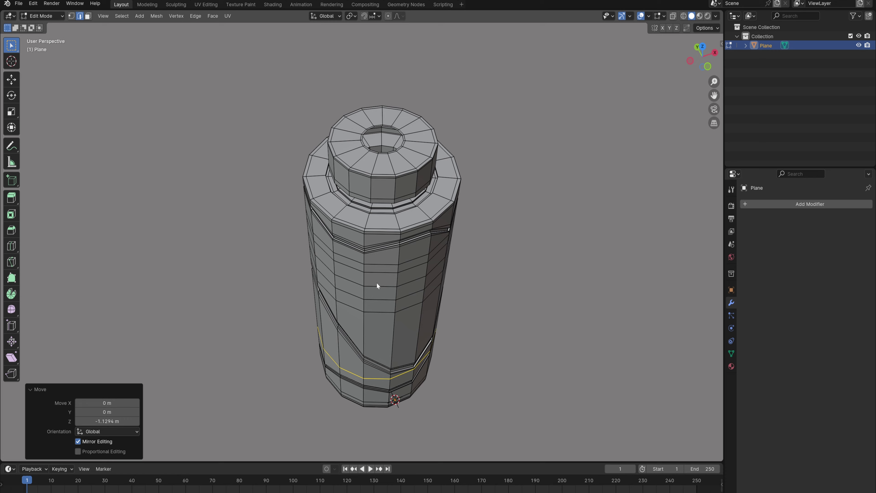
{"action": "scroll", "coordinate": [376, 270], "scroll_direction": "up", "scroll_amount": 5}
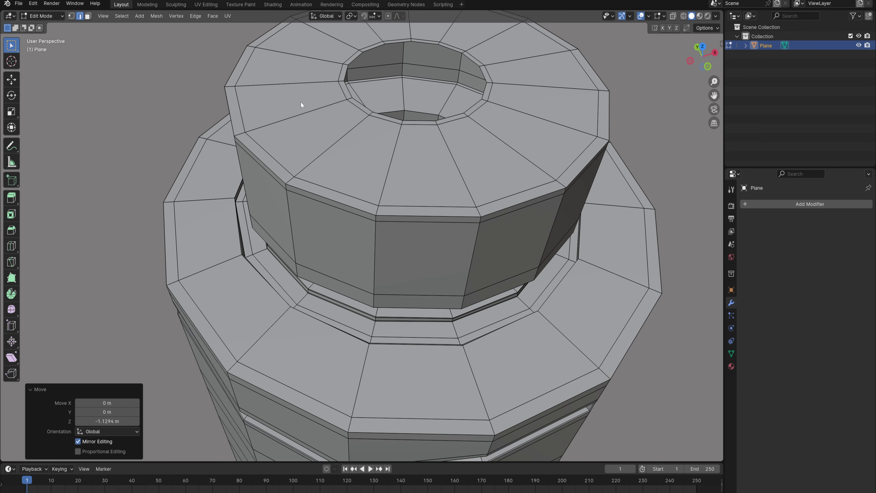
{"action": "left_click", "coordinate": [387, 117]}
{"action": "left_click", "coordinate": [367, 106], "text": "alt"}
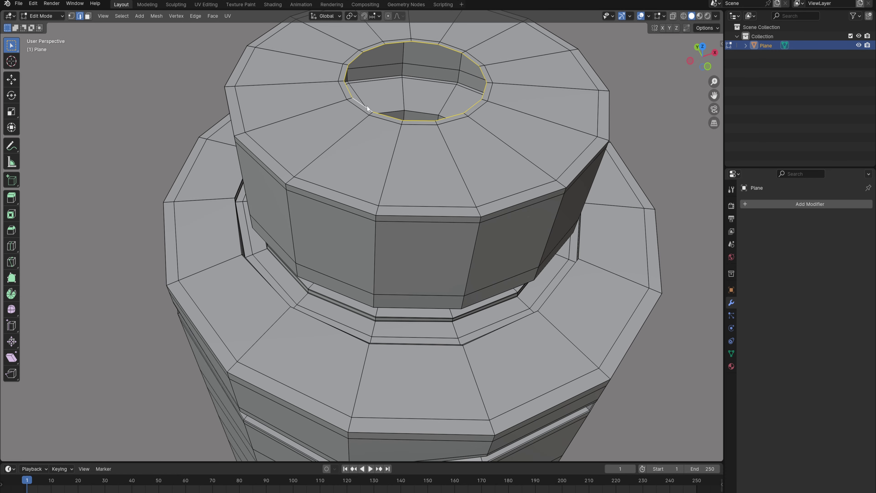
Step: Try to close the cap's top opening with Grid Fill, and undo it
{"action": "key", "text": "ctrl+f"}
{"action": "left_click", "coordinate": [364, 125]}
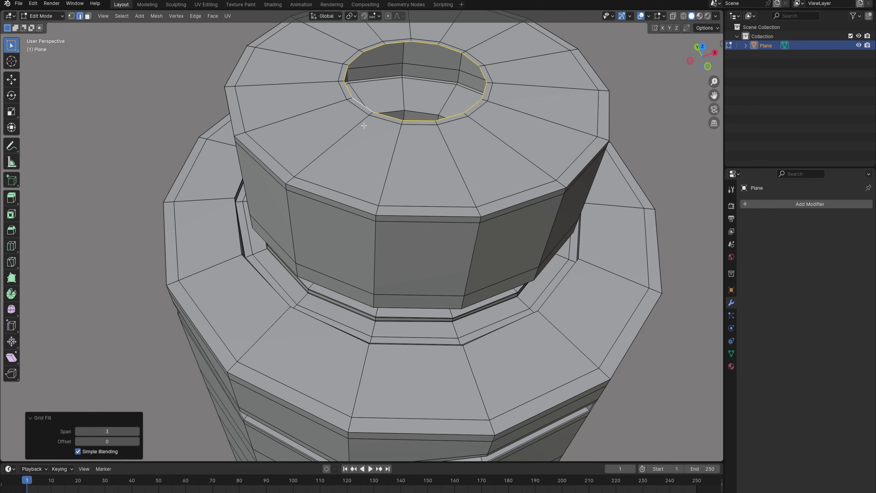
{"action": "key", "text": "ctrl+z"}
Step: Fill the cap's top opening with a single face and inset that face about 0.18 m
{"action": "middle_click_drag", "start_coordinate": [364, 126], "coordinate": [368, 208], "text": "shift"}
{"action": "key", "text": "f"}
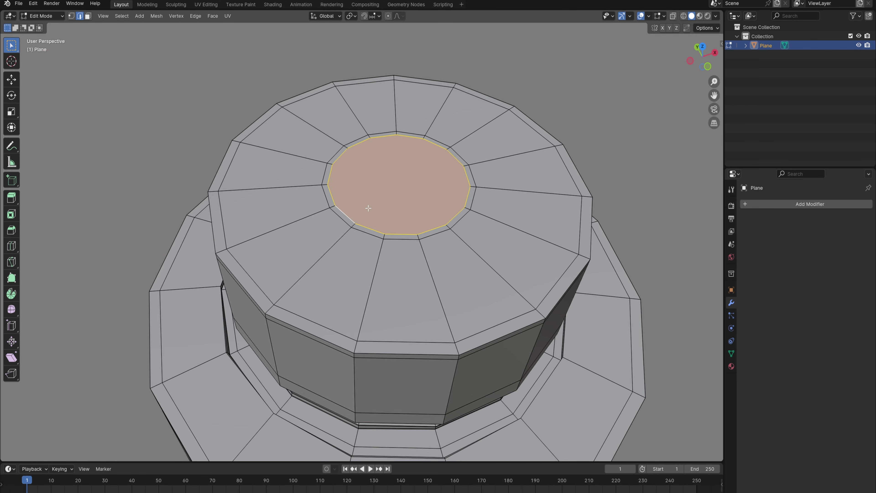
{"action": "key", "text": "i"}
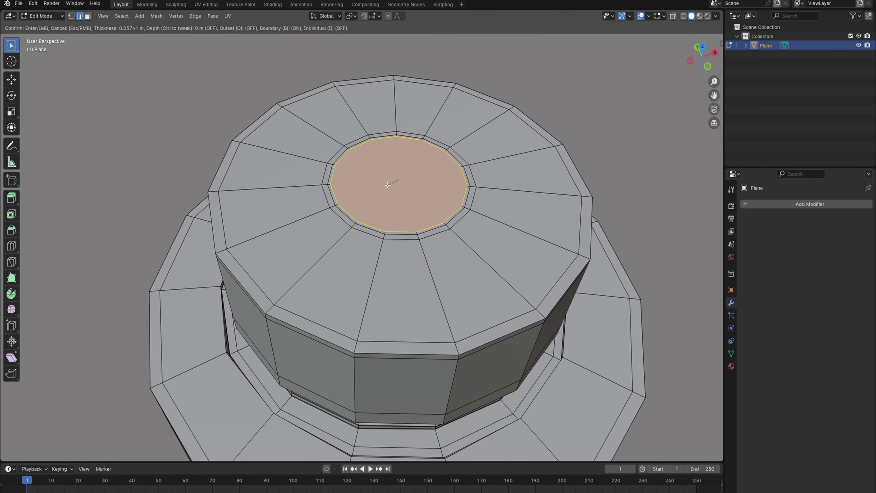
{"action": "right_click", "coordinate": [388, 184]}
{"action": "key", "text": "i"}
{"action": "left_click", "coordinate": [395, 186]}
Step: Inset the cap's centre face once more and apply Poke Faces to the innermost face
{"action": "key", "text": "i"}
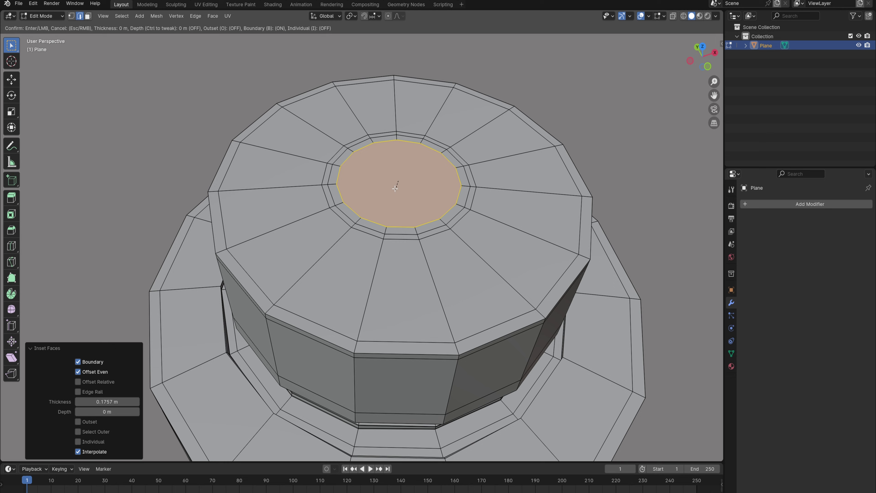
{"action": "left_click", "coordinate": [387, 190]}
{"action": "key", "text": "i"}
{"action": "left_click", "coordinate": [386, 190]}
{"action": "scroll", "coordinate": [387, 190], "scroll_direction": "up", "scroll_amount": 3}
{"action": "key", "text": "i"}
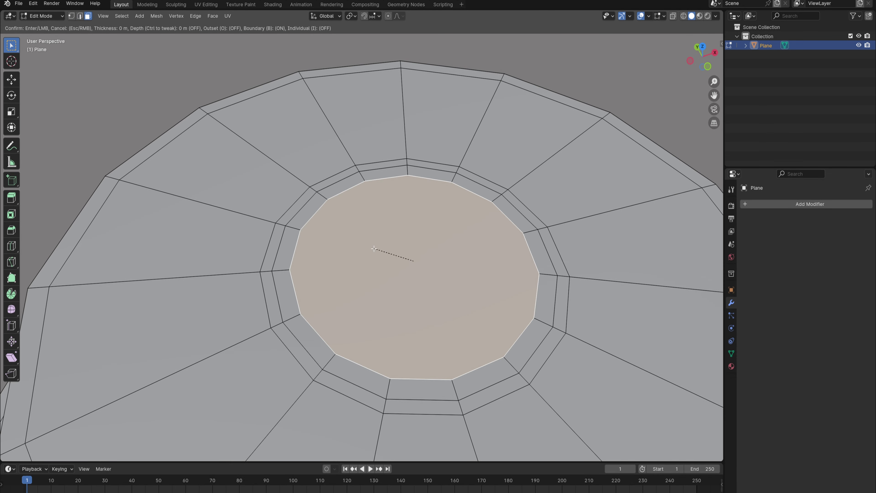
{"action": "left_click", "coordinate": [409, 270]}
{"action": "right_click", "coordinate": [409, 270]}
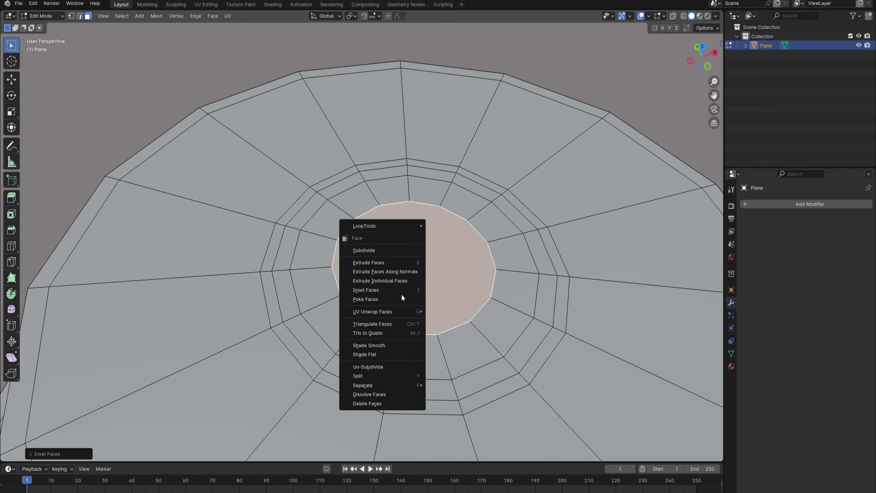
{"action": "left_click", "coordinate": [398, 300]}
Step: Add a supporting loop cut around the underside of the cap
{"action": "scroll", "coordinate": [398, 300], "scroll_direction": "down", "scroll_amount": 5}
{"action": "mouse_move", "coordinate": [386, 291]}
{"action": "middle_mouse_down"}
{"action": "mouse_move", "coordinate": [377, 256]}
{"action": "mouse_move", "coordinate": [377, 294]}
{"action": "middle_mouse_up"}
{"action": "scroll", "coordinate": [376, 259], "scroll_direction": "up", "scroll_amount": 5}
{"action": "key", "text": "ctrl+r"}
{"action": "left_click", "coordinate": [385, 269]}
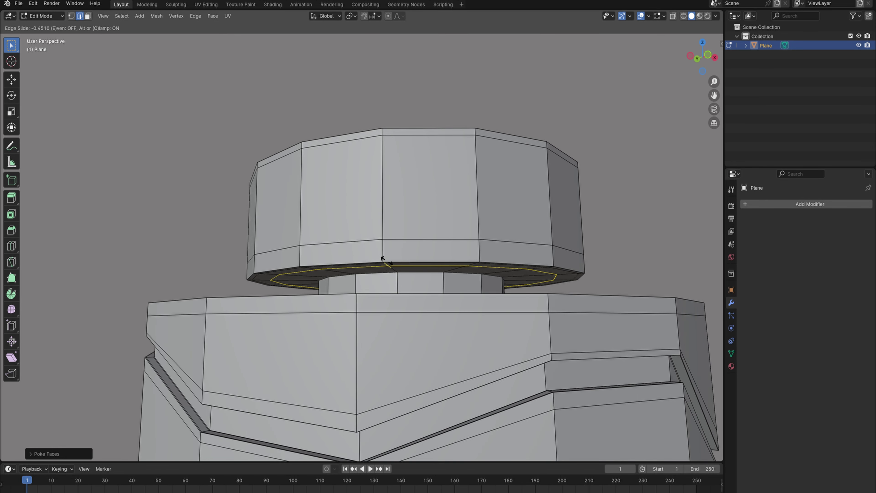
{"action": "left_click", "coordinate": [391, 276]}
Step: Add a loop cut around the neck below the cap and slide it close to the neck's base
{"action": "middle_click_drag", "start_coordinate": [391, 276], "coordinate": [380, 293]}
{"action": "scroll", "coordinate": [381, 297], "scroll_direction": "up", "scroll_amount": 6}
{"action": "key", "text": "ctrl+r"}
{"action": "left_click", "coordinate": [380, 294]}
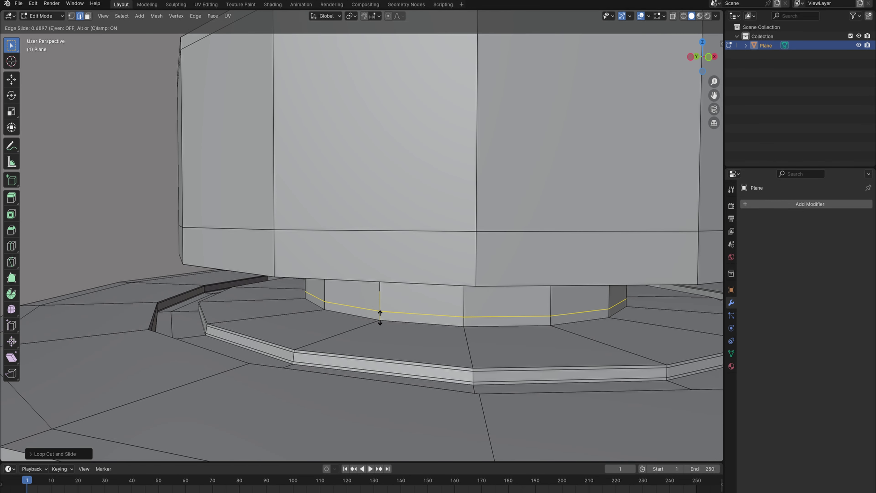
{"action": "left_click", "coordinate": [380, 318]}
Step: Add a loop cut on the recessed shoulder floor around the neck and slide it towards the neck
{"action": "key", "text": "ctrl+r"}
{"action": "left_click", "coordinate": [373, 326]}
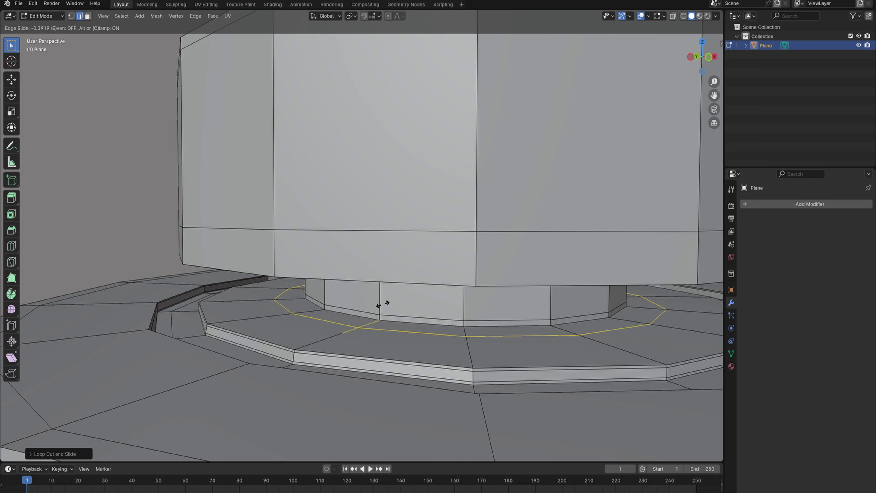
{"action": "left_click", "coordinate": [401, 307]}
{"action": "scroll", "coordinate": [413, 274], "scroll_direction": "up", "scroll_amount": 6}
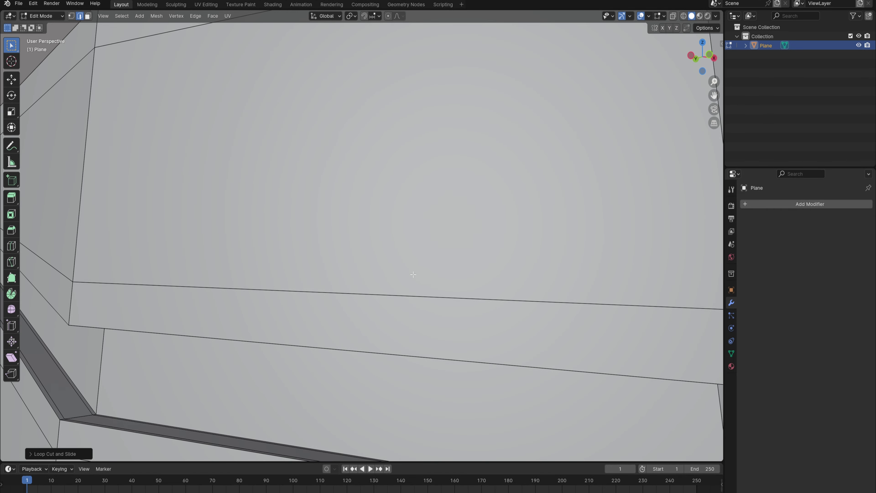
{"action": "scroll", "coordinate": [414, 275], "scroll_direction": "down", "scroll_amount": 6}
{"action": "key", "text": "ctrl+r"}
{"action": "left_click", "coordinate": [393, 295]}
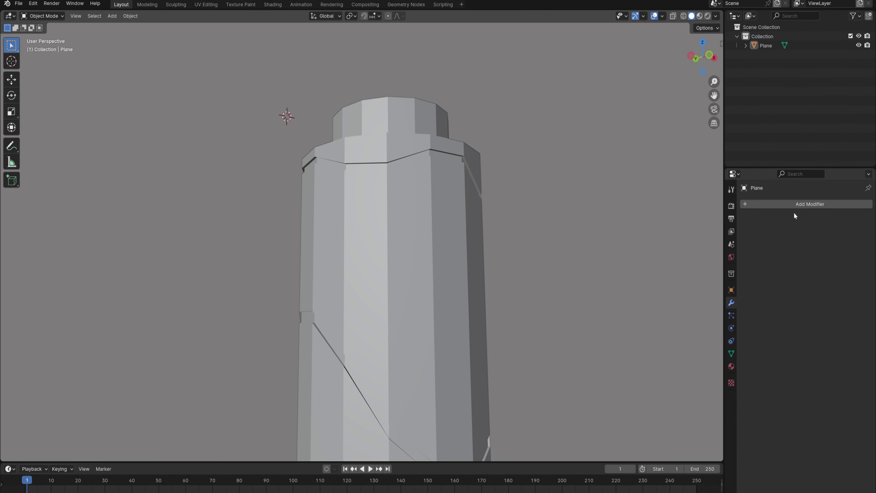
Step: Add a Subdivision Surface modifier to the container with viewport and render levels set to 3
{"action": "left_click", "coordinate": [794, 204]}
{"action": "type", "text": "s"}
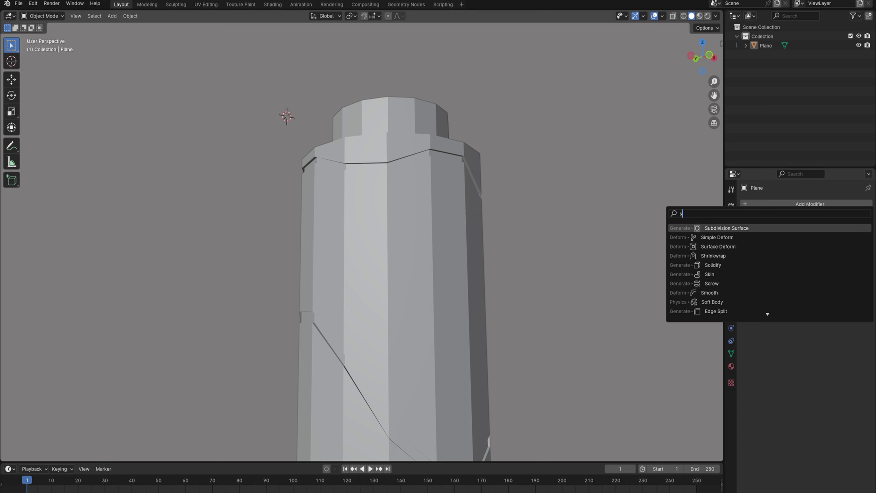
{"action": "left_click", "coordinate": [784, 229]}
{"action": "middle_click_drag", "start_coordinate": [525, 269], "coordinate": [533, 210], "text": "shift"}
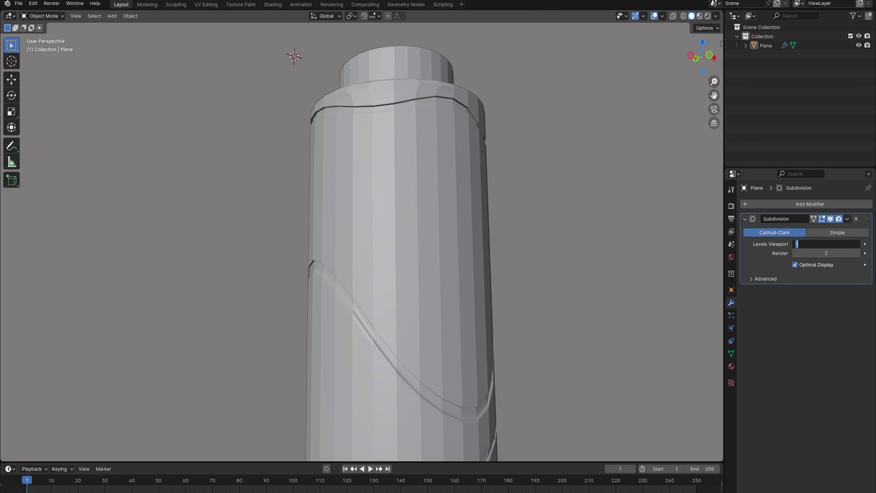
{"action": "type", "text": "3"}
{"action": "key", "text": "Return"}
{"action": "scroll", "coordinate": [589, 240], "scroll_direction": "down", "scroll_amount": 2}
{"action": "middle_click_drag", "start_coordinate": [458, 261], "coordinate": [442, 291]}
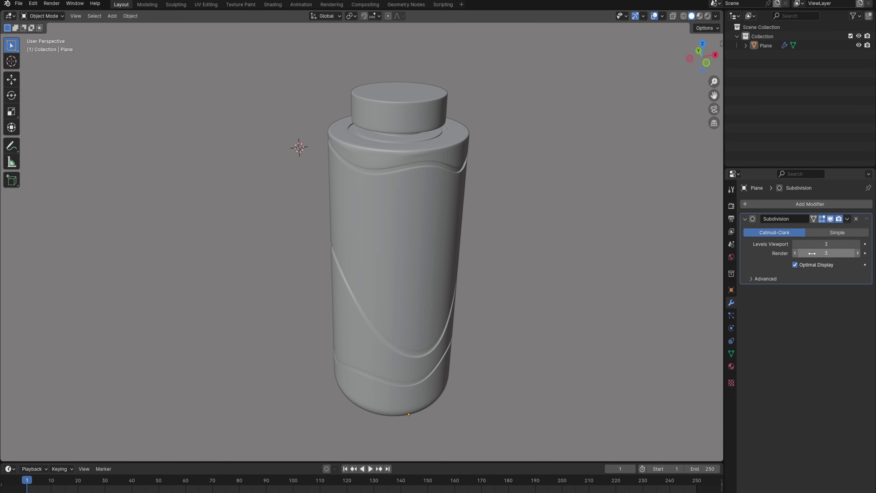
Step: Apply Shade Smooth to all faces of the container and return to Object Mode
{"action": "key", "text": "Tab"}
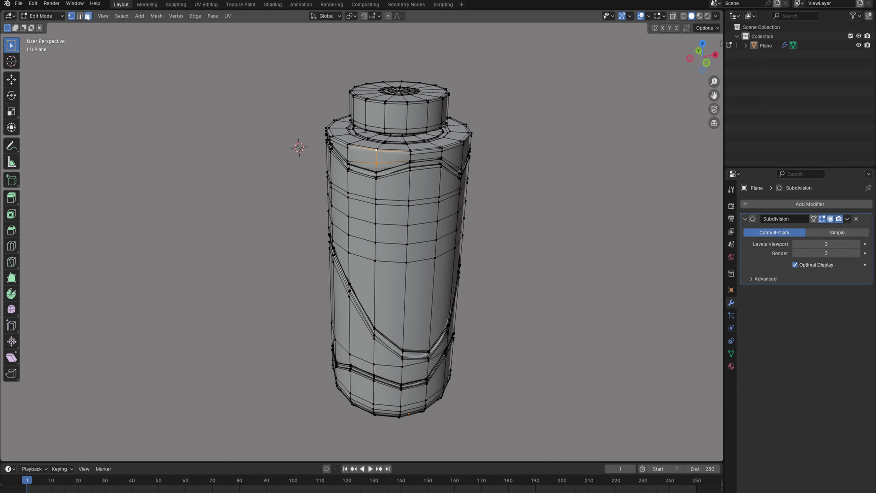
{"action": "left_click", "coordinate": [88, 16]}
{"action": "key", "text": "a"}
{"action": "right_click", "coordinate": [388, 168]}
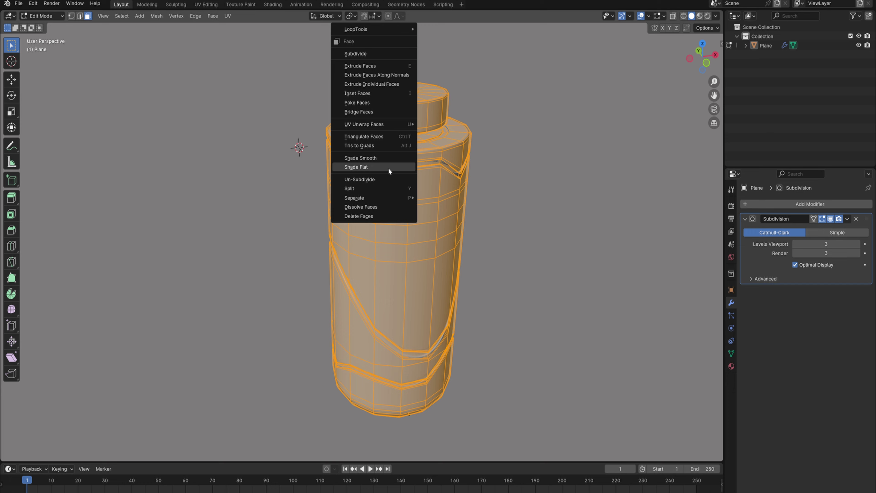
{"action": "left_click", "coordinate": [377, 159]}
{"action": "key", "text": "Tab"}
{"action": "middle_click_drag", "start_coordinate": [417, 226], "coordinate": [324, 210]}
{"action": "scroll", "coordinate": [396, 176], "scroll_direction": "up", "scroll_amount": 1}
{"action": "mouse_move", "coordinate": [393, 194]}
{"action": "middle_mouse_down"}
{"action": "mouse_move", "coordinate": [393, 154]}
{"action": "mouse_move", "coordinate": [392, 198]}
{"action": "middle_mouse_up"}
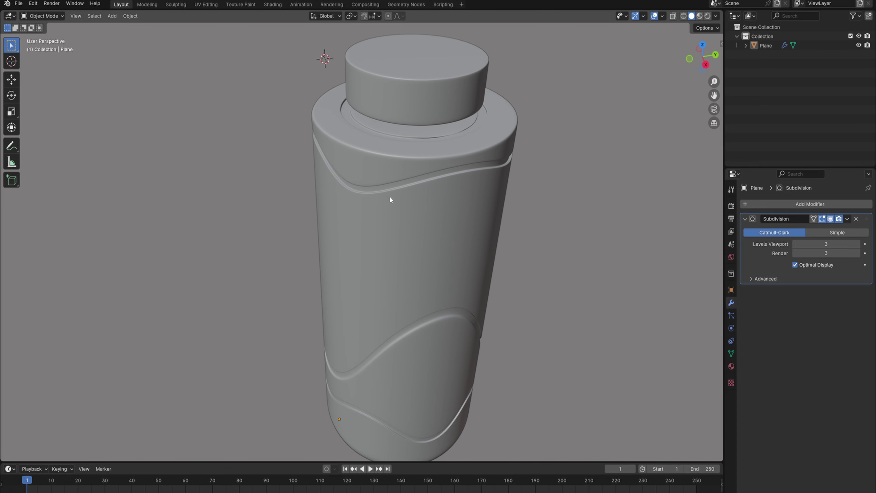